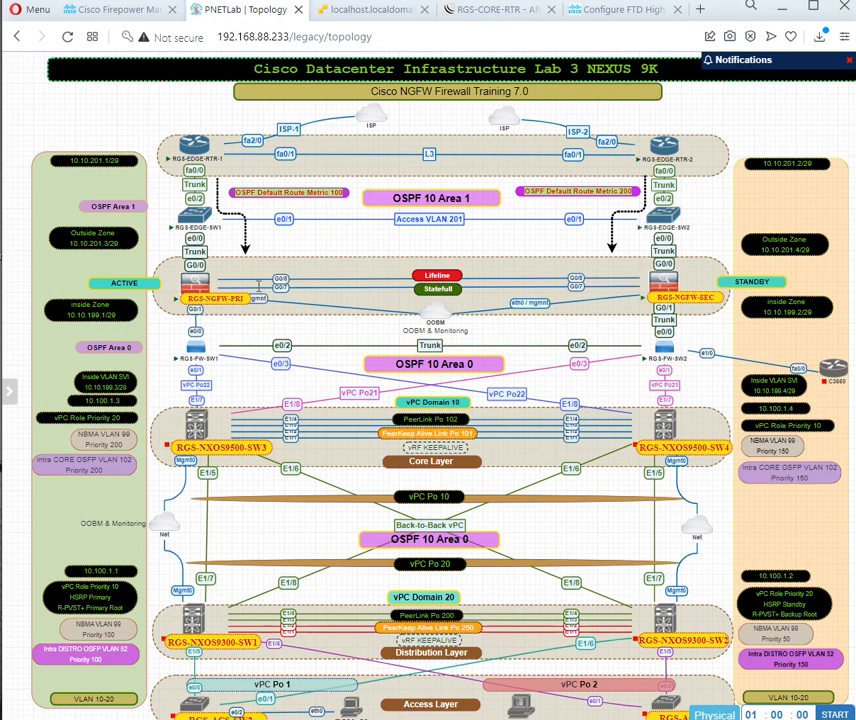
Review the interface IP addresses of RGS-NGFW-PRI and RGS-NGFW-SEC in Firepower Management Center against the PNETLab topology
click(82, 10)
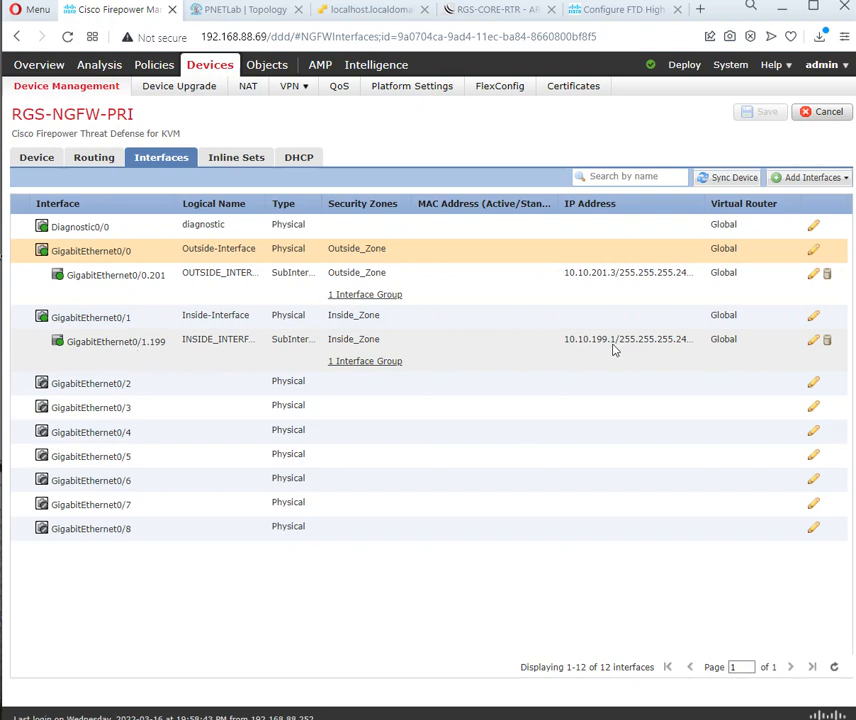
click(228, 10)
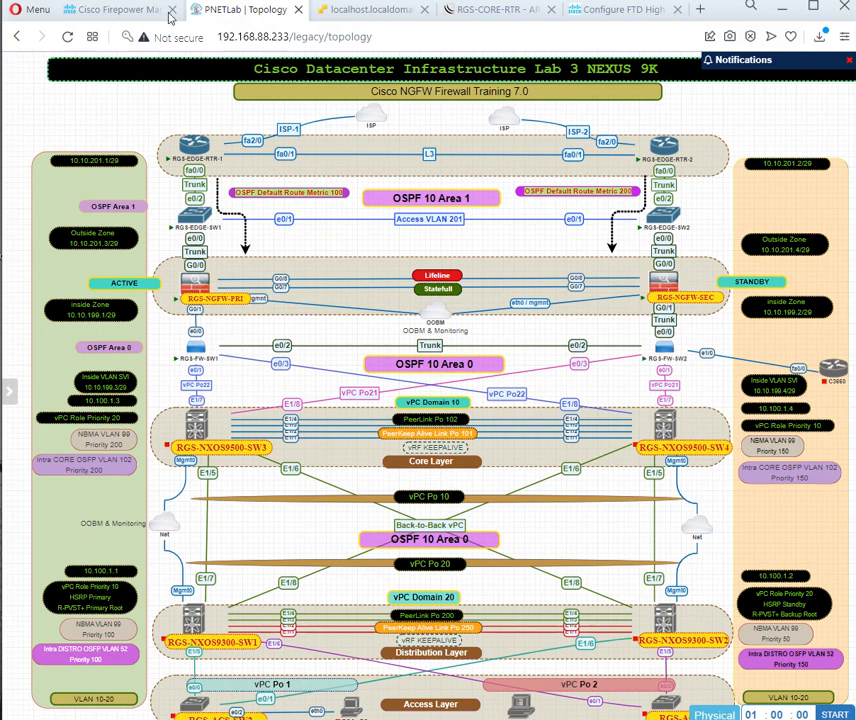
click(90, 9)
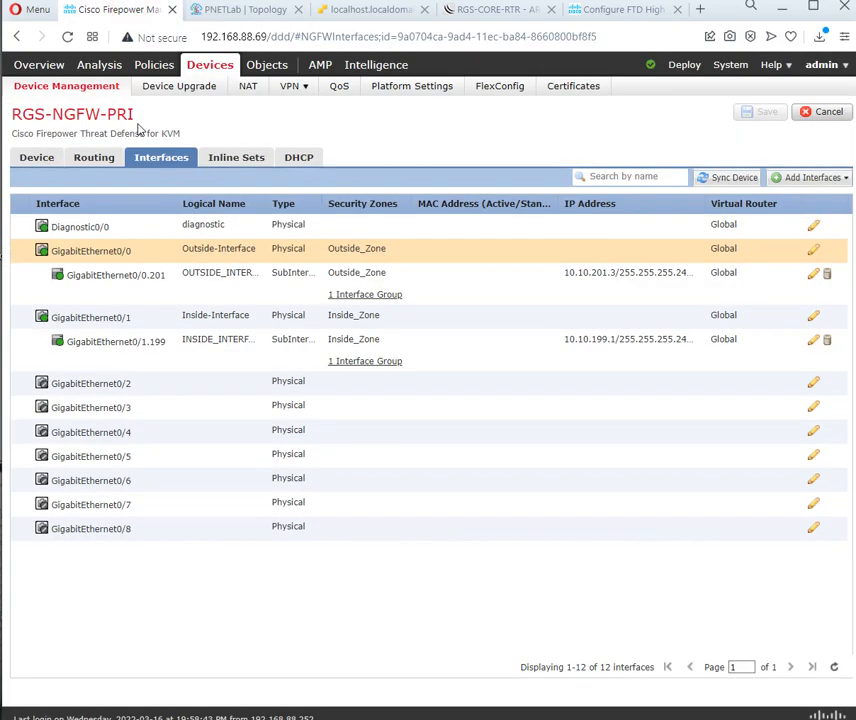
click(58, 88)
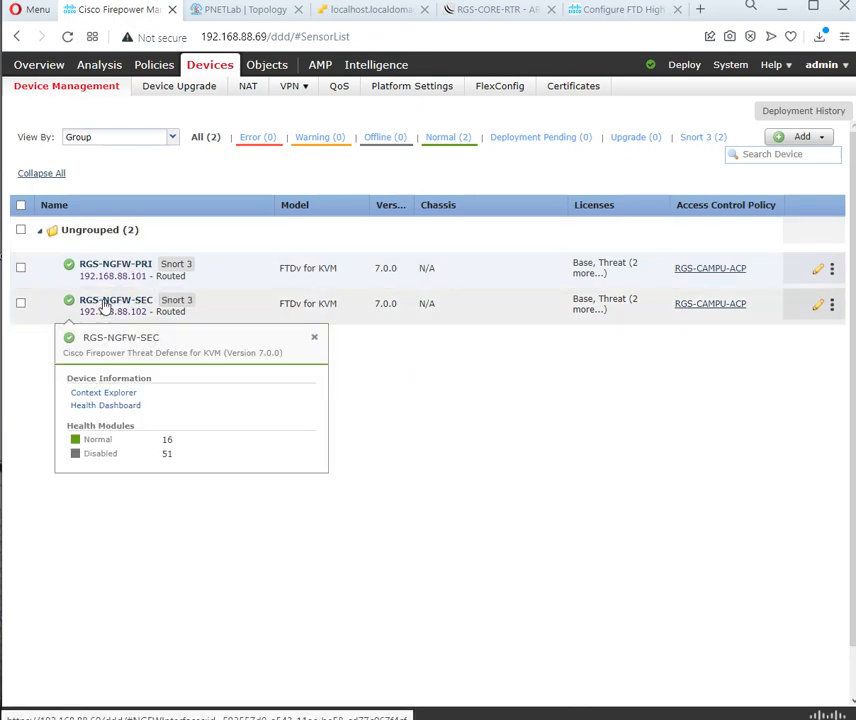
click(103, 305)
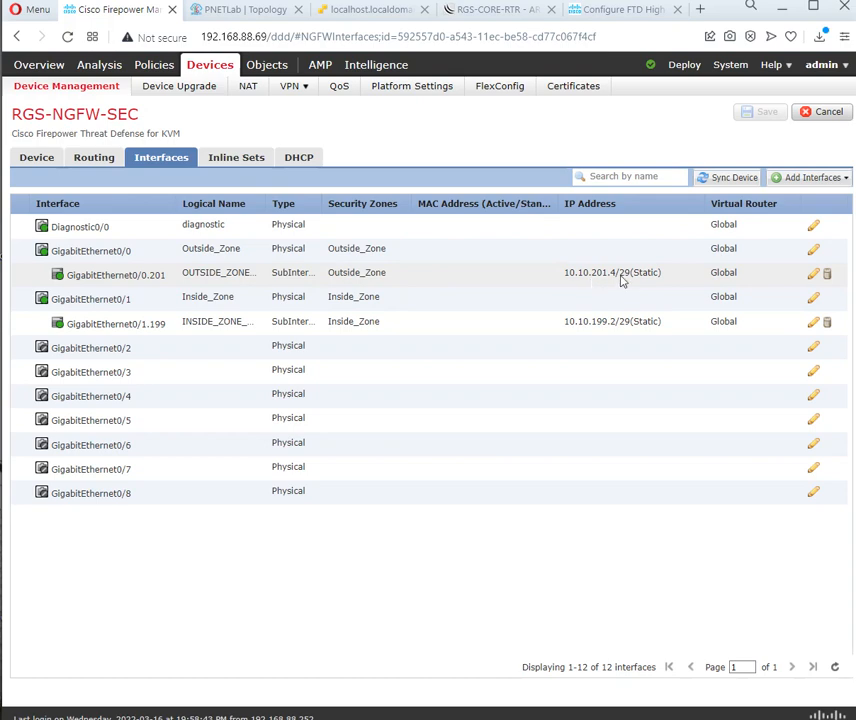
click(243, 12)
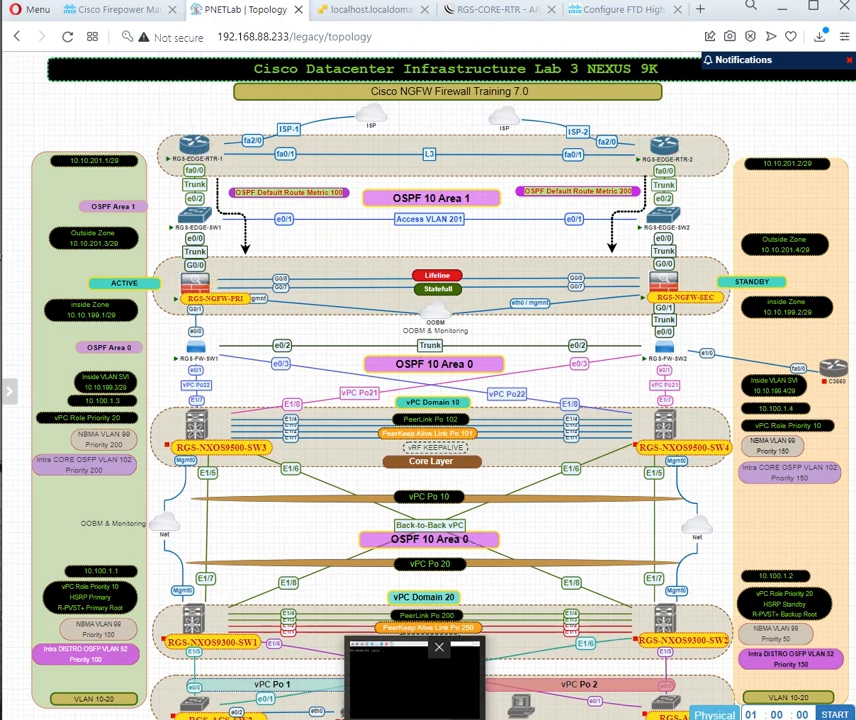
Switch to the terminal window, shrink it so the topology's firewalls stay visible above it, and open the RGS-EDGE-RTR-1 session
click(332, 719)
drag(694, 112, 353, 210)
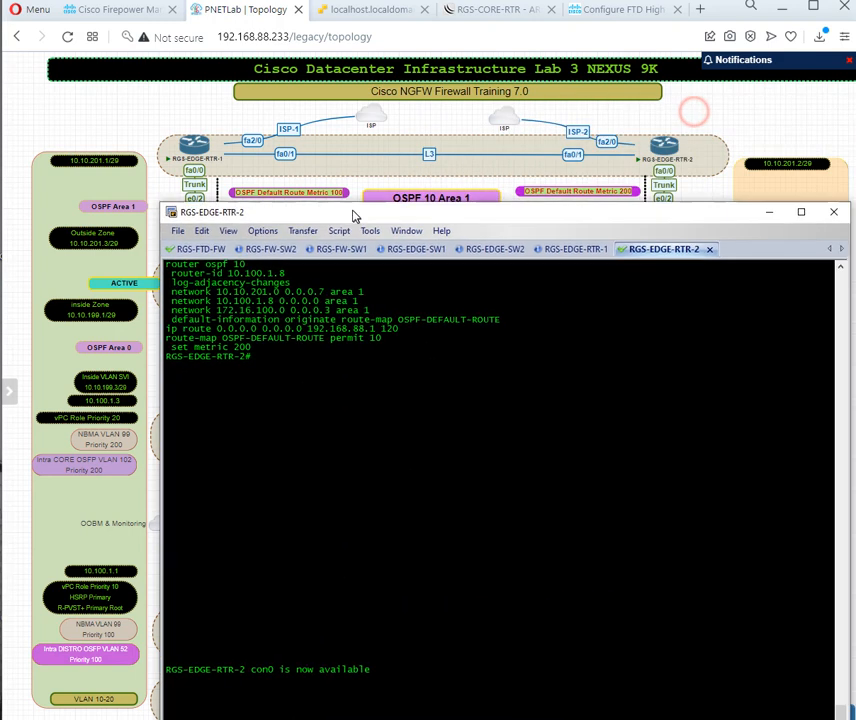
drag(160, 204, 228, 390)
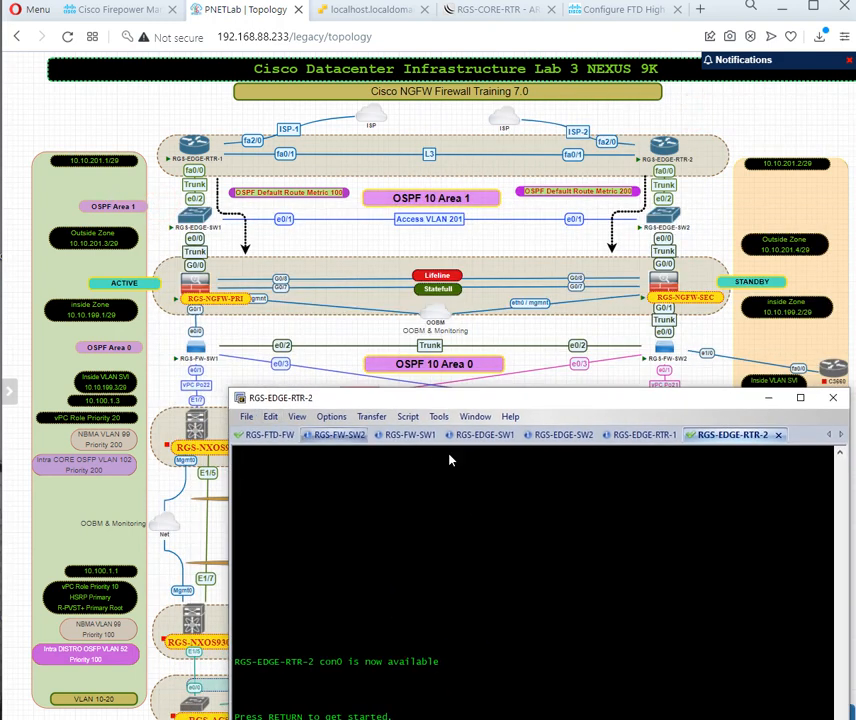
click(541, 464)
click(648, 435)
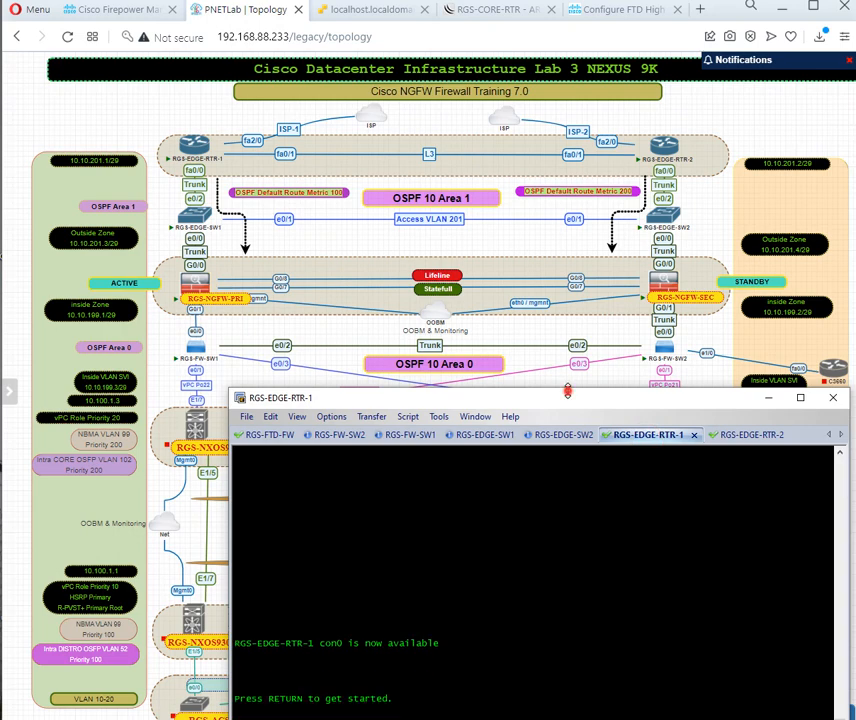
drag(568, 391, 455, 346)
Wake the RGS-EDGE-RTR-1 console and enter privileged mode with en
click(465, 469)
key(Return)
key(Return)
key(Return)
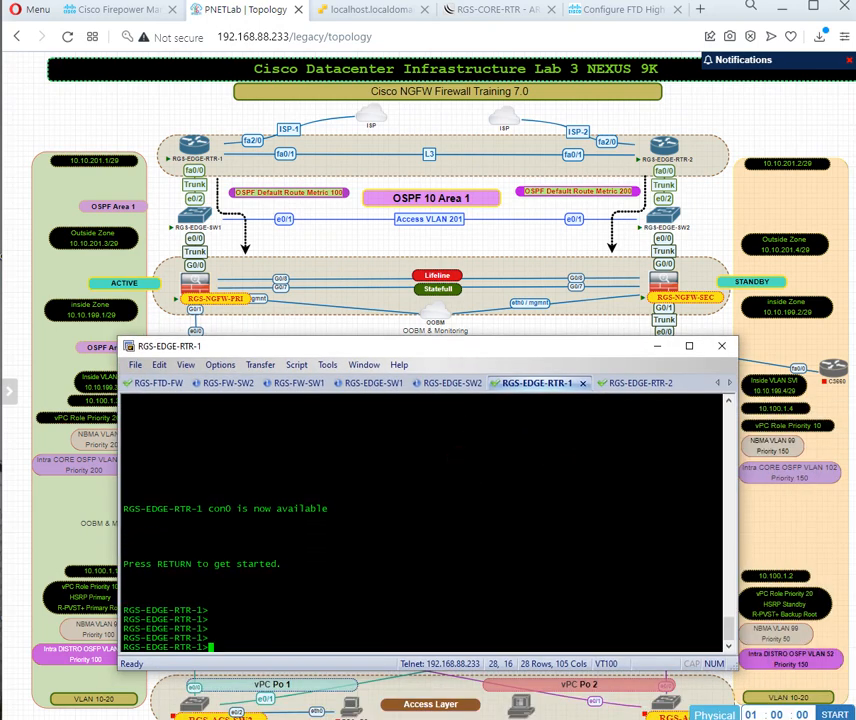
text(en)
key(Return)
key(Return)
Run sh ip int brief on RGS-EDGE-RTR-1 and highlight the FastEthernet0/0.201 interface and its address
text(sh)
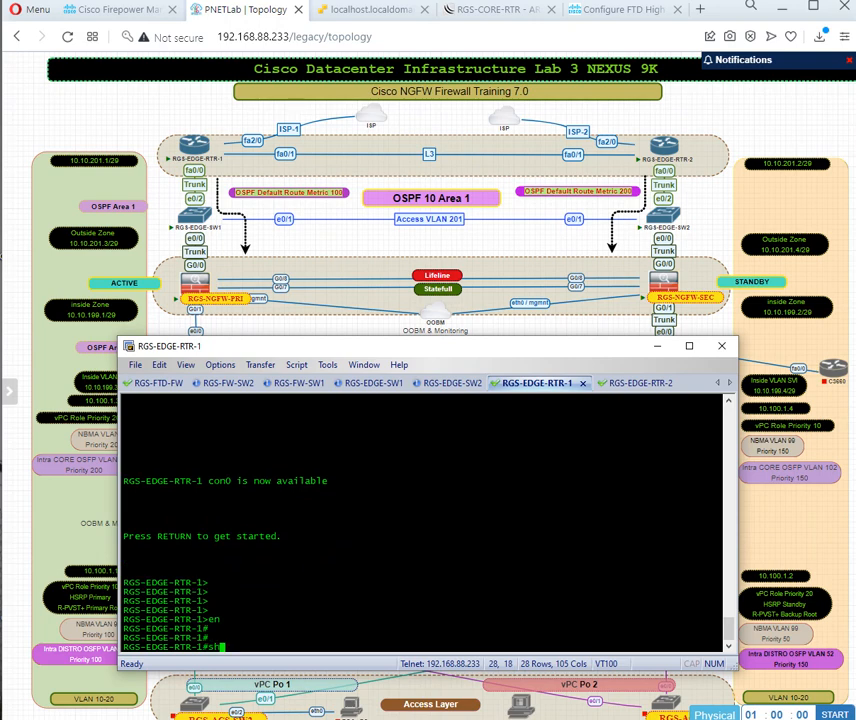
text( ip int bri)
key(Tab)
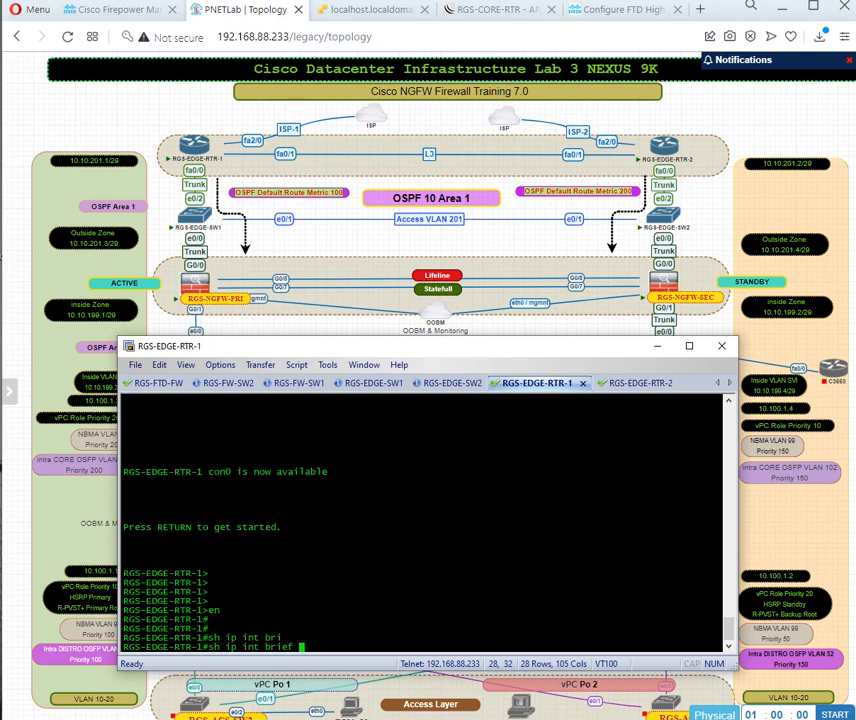
key(Return)
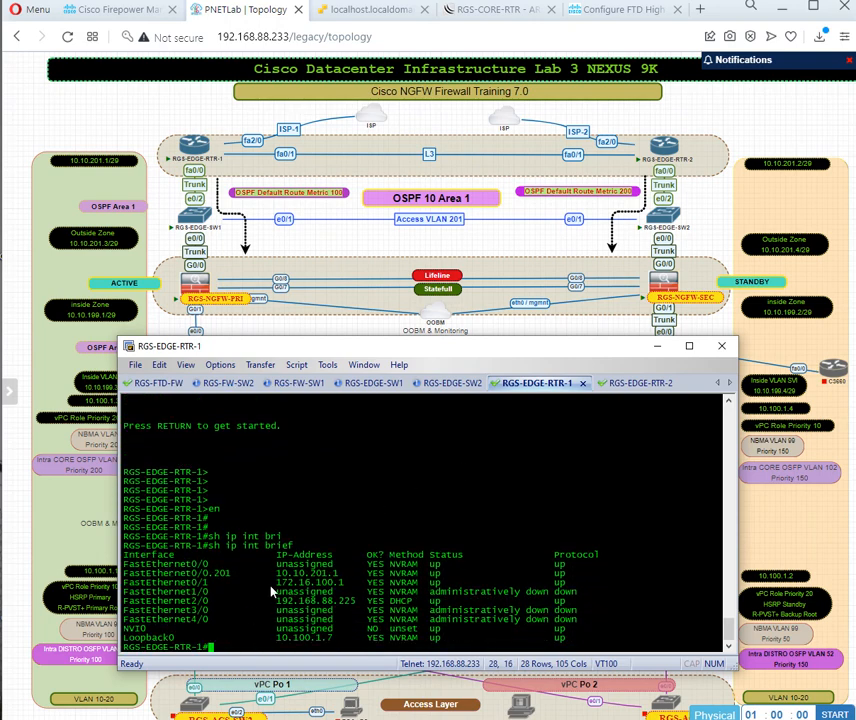
drag(123, 573, 338, 580)
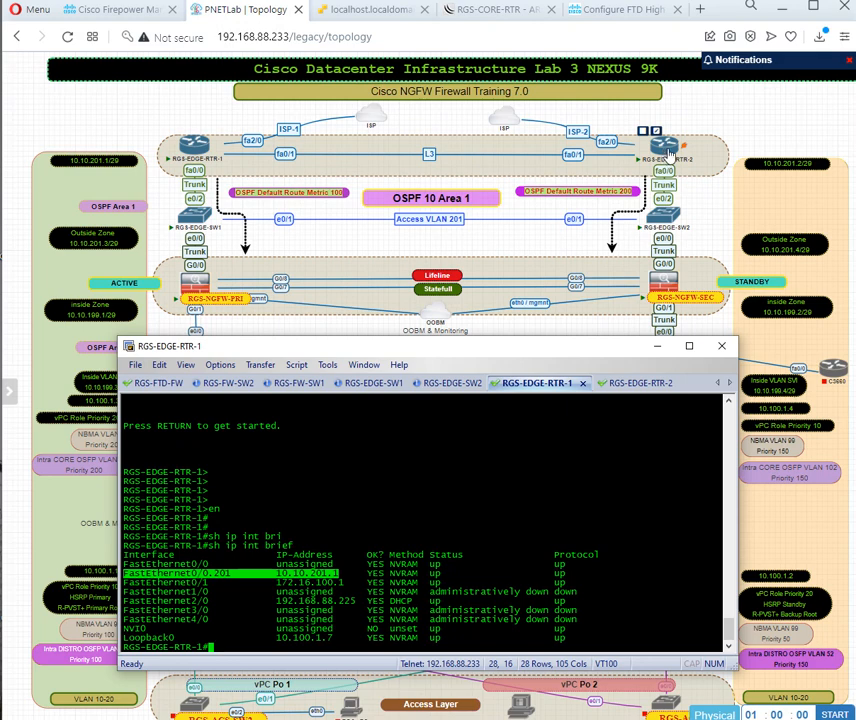
Open the RGS-EDGE-RTR-2 session, wake its console and enter privileged mode with en
click(637, 384)
click(625, 452)
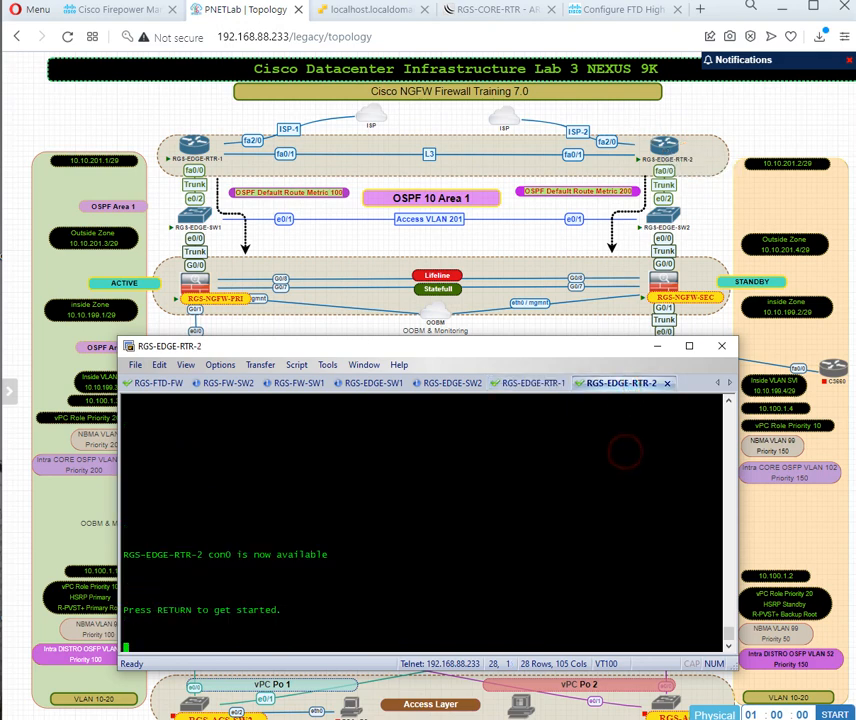
key(Return)
key(Return)
key(Return)
text(en)
key(Return)
Run sh ip int brief on RGS-EDGE-RTR-2 and highlight the IP address of FastEthernet0/0.201
text(sh ip o)
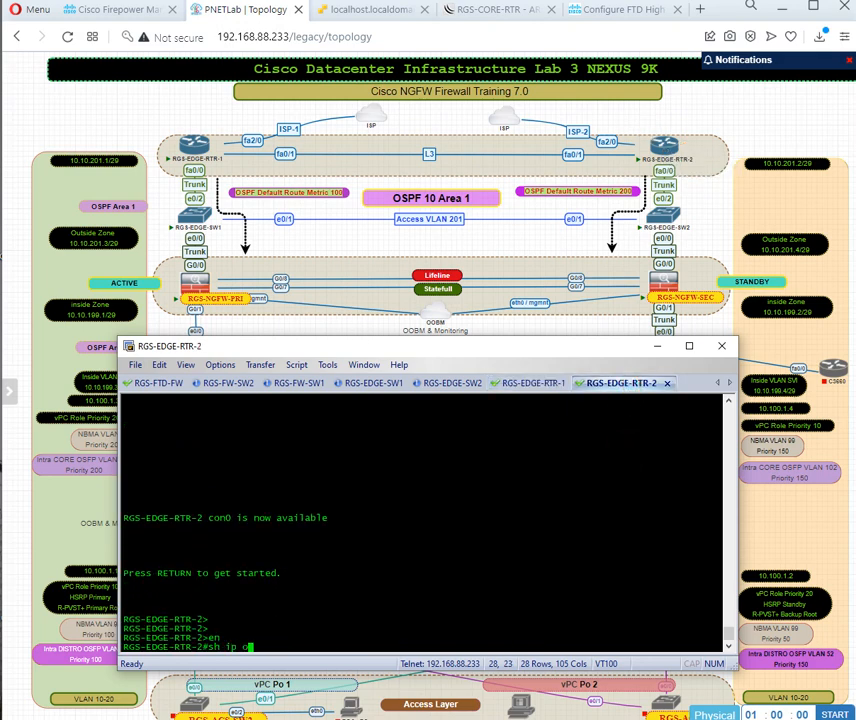
key(BackSpace)
text(int bri)
key(Tab)
key(Return)
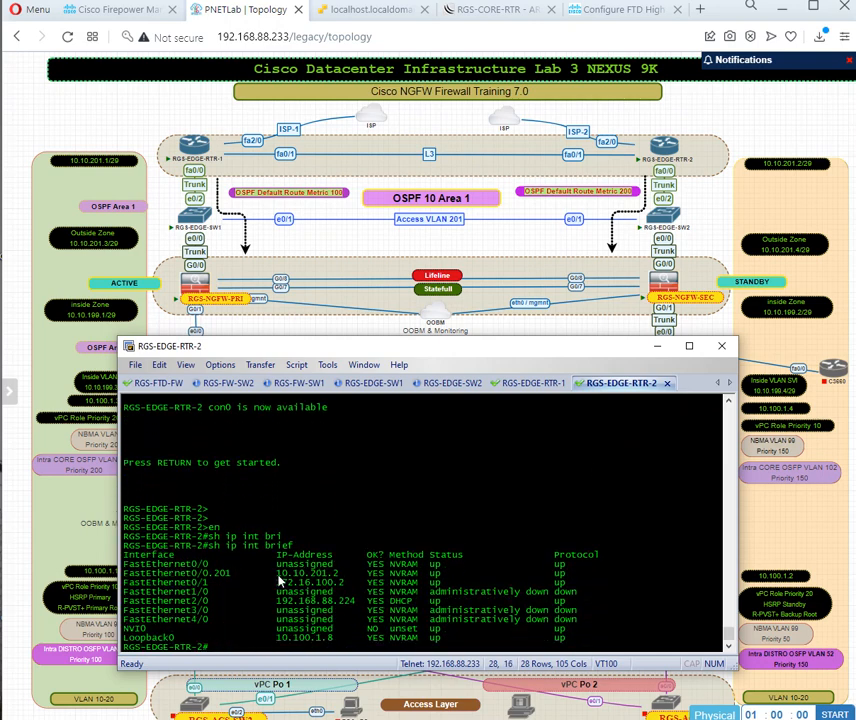
drag(122, 577, 350, 582)
click(339, 575)
double_click(294, 576)
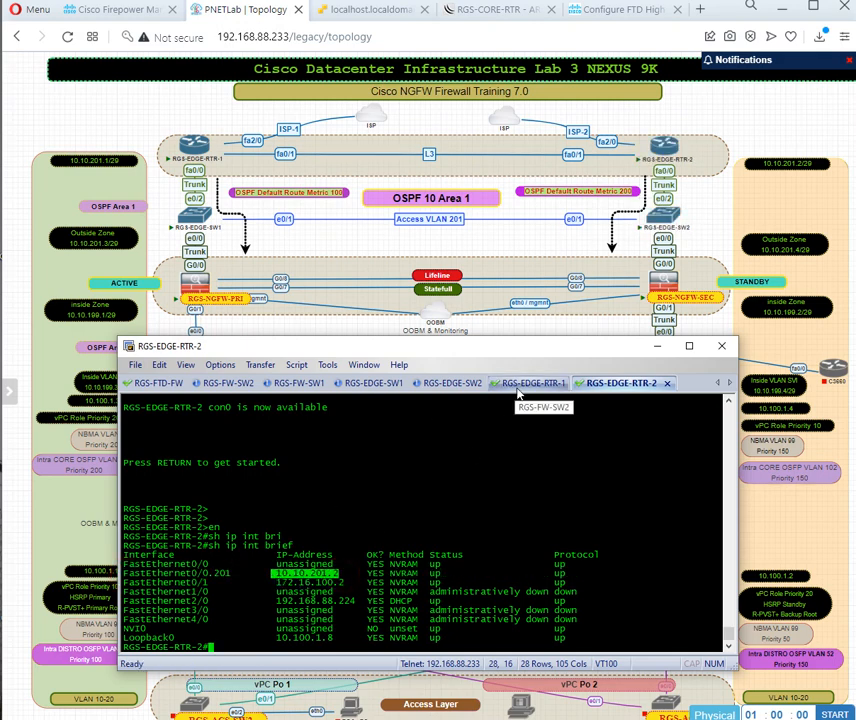
In the RGS-FTD-FW session, run system support diagnostic-cli and enter privileged mode with en, submitting the enable password
click(154, 388)
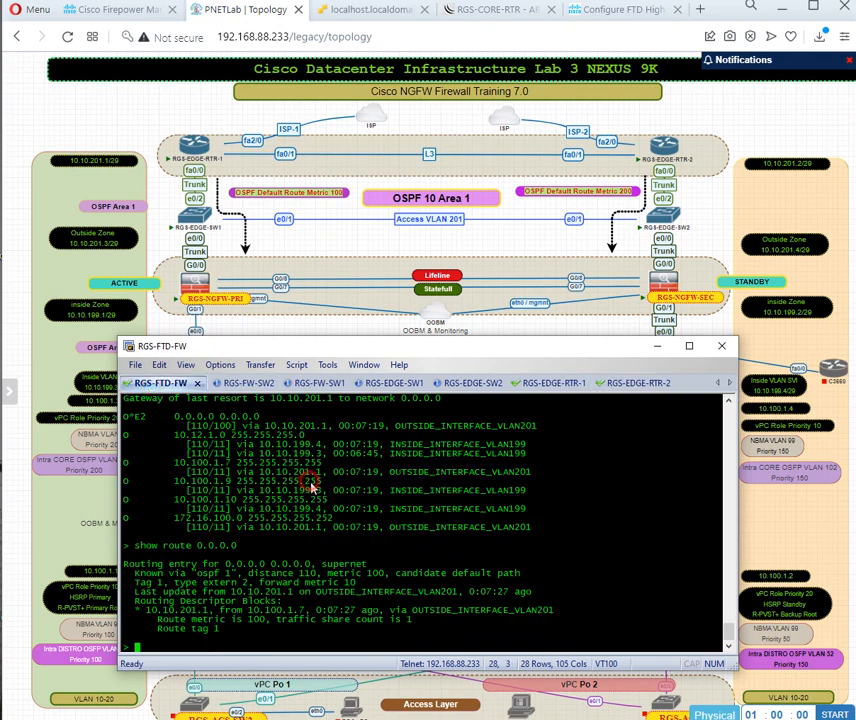
key(Return)
key(Return)
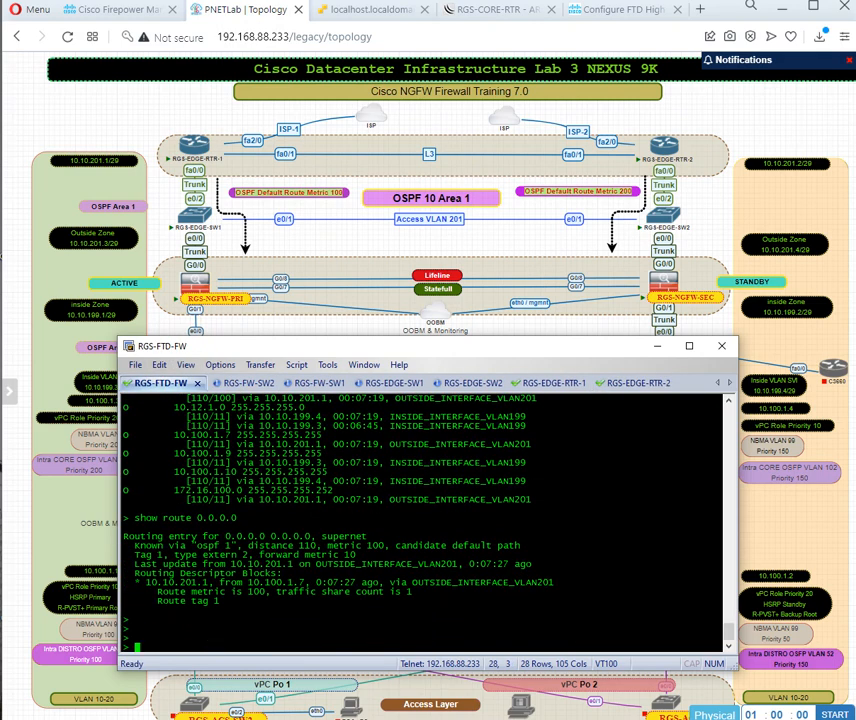
text(system dupp)
key(BackSpace)
key(BackSpace)
key(BackSpace)
key(BackSpace)
key(BackSpace)
text(s)
key(BackSpace)
text(support di)
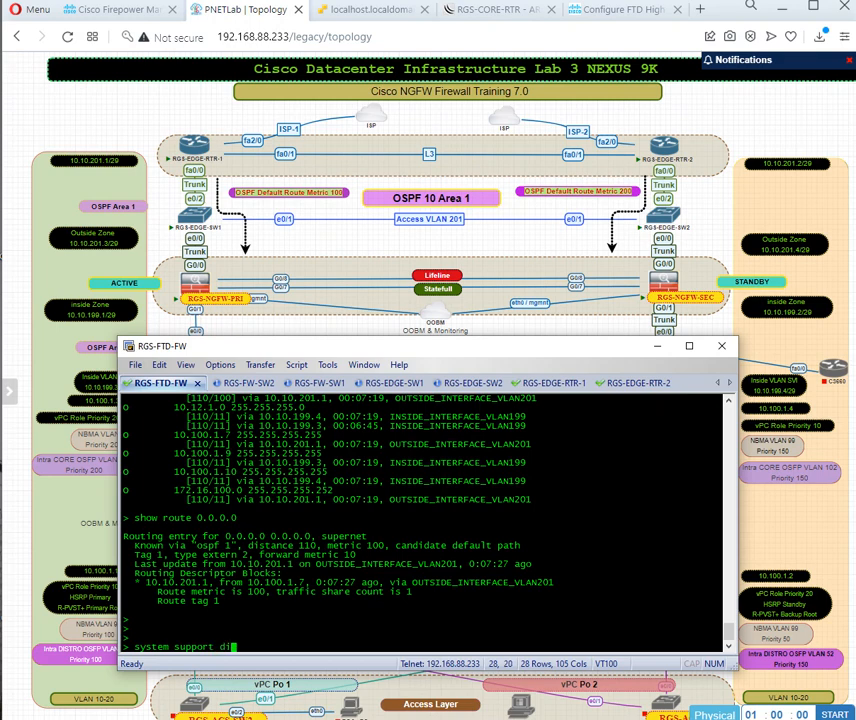
text(agnostic-cli)
key(Return)
text(en)
key(Return)
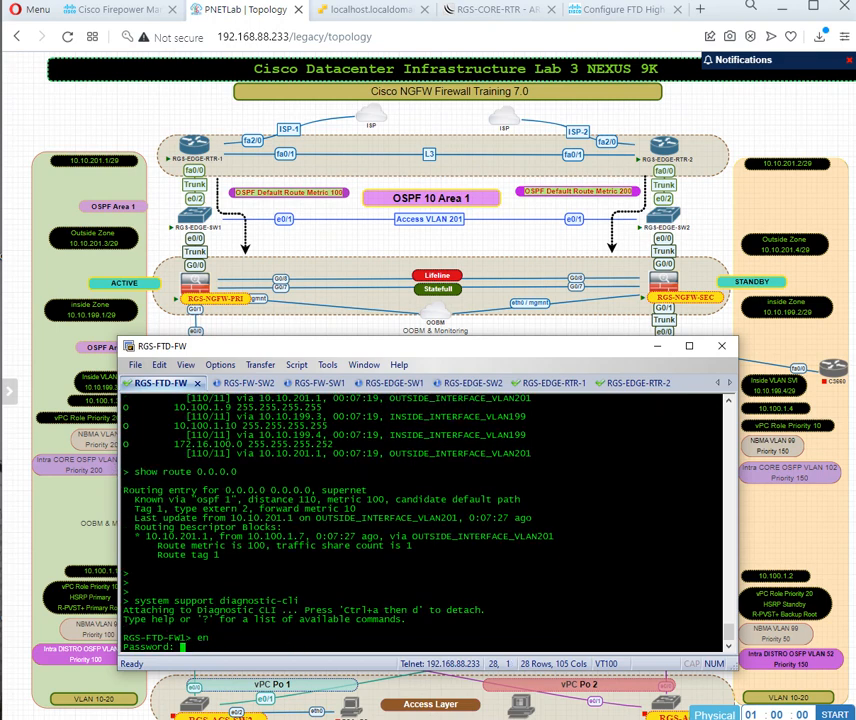
key(Return)
Run sh int ip brief on RGS-FTD-FW1 and highlight the IP address of GigabitEthernet0/0.201
text(sh int ip bri)
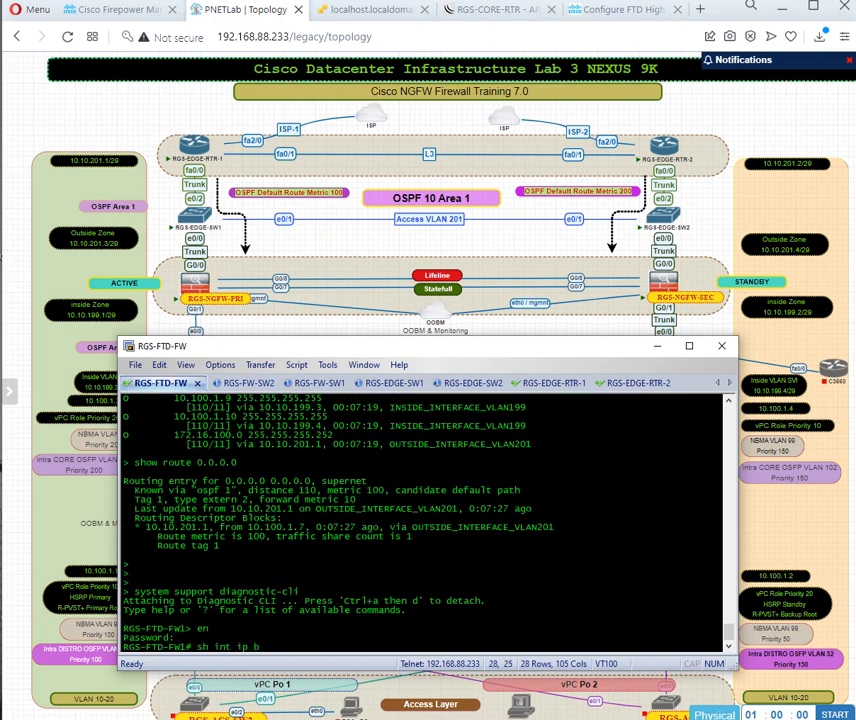
key(Tab)
key(Return)
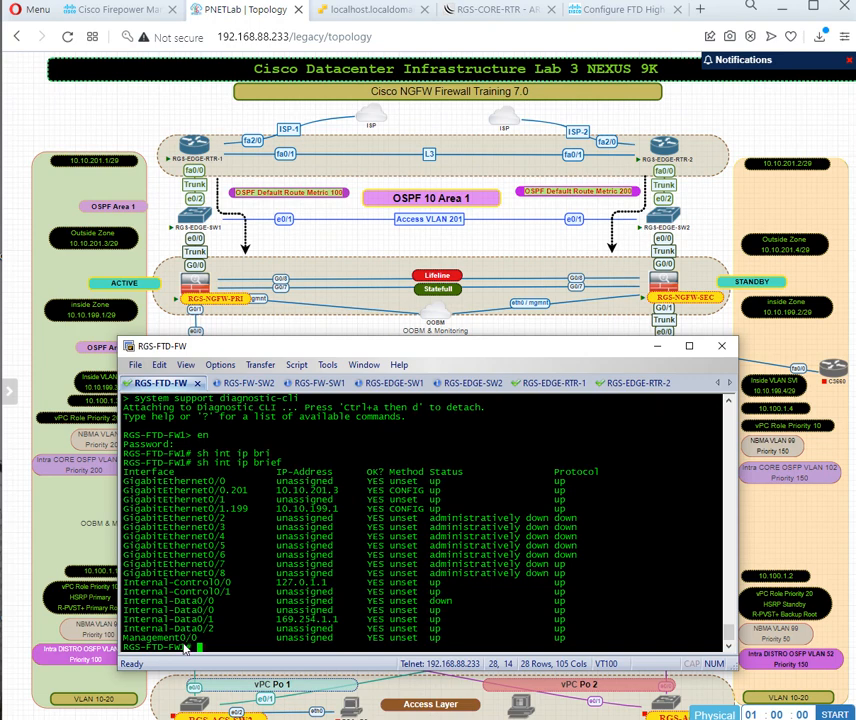
drag(183, 646, 125, 648)
click(185, 477)
drag(277, 492, 339, 497)
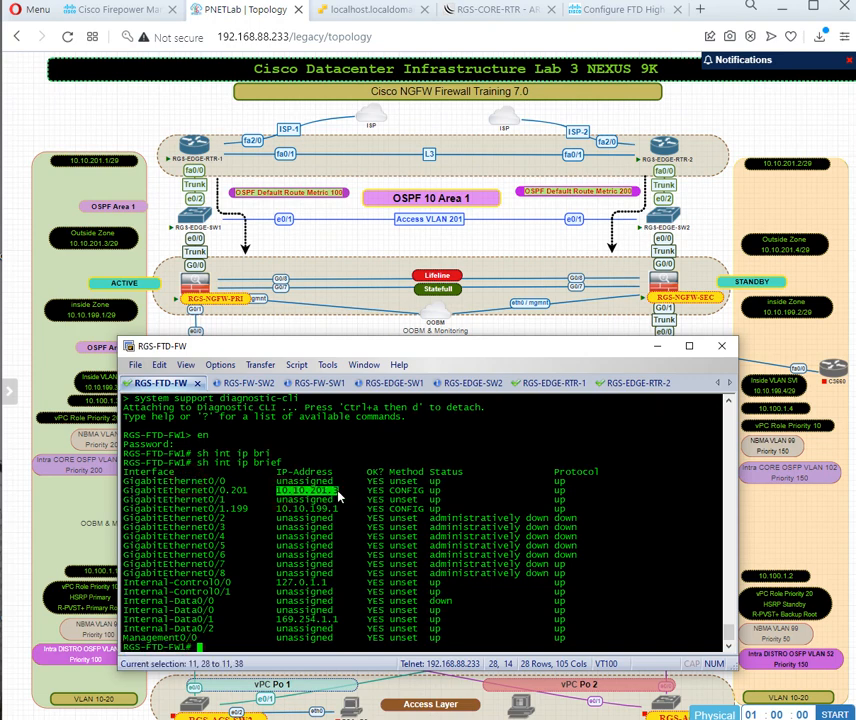
Switch to the QEMU console of RGS-FTD-FW2 and log in to RGS-NGFW-SEC as admin with the account password
key(alt+Tab)
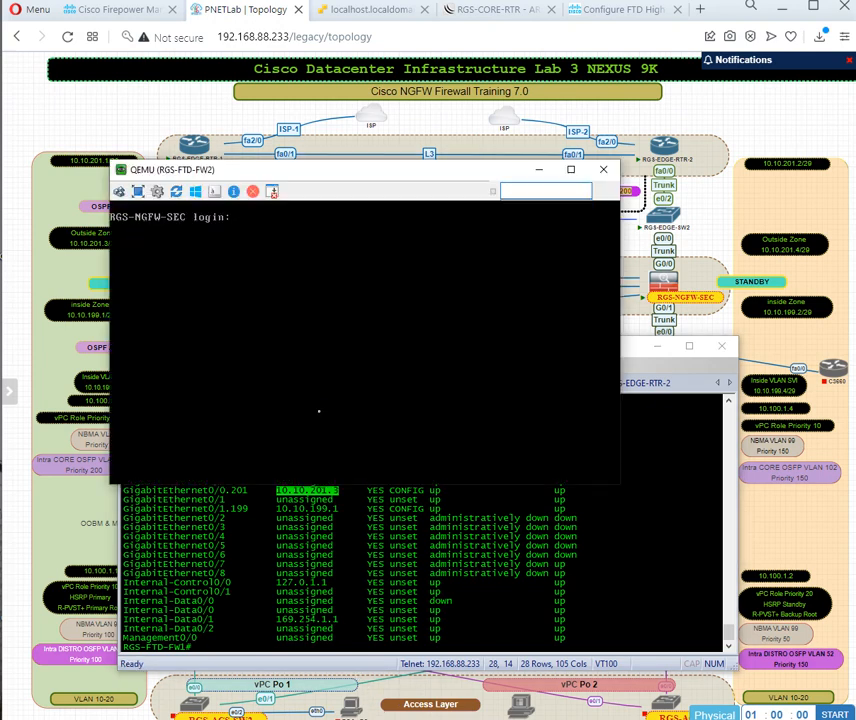
click(319, 411)
key(Return)
key(Return)
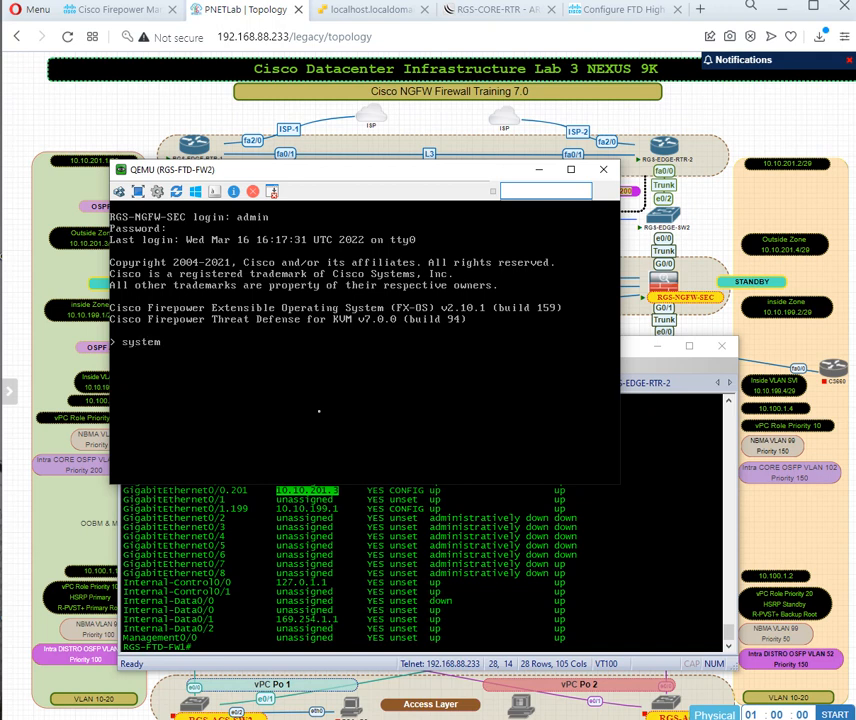
Run system support diagnostic-cli on RGS-NGFW-SEC and enter privileged mode with en, submitting the enable password
text(system support diagnostic-cli)
key(Return)
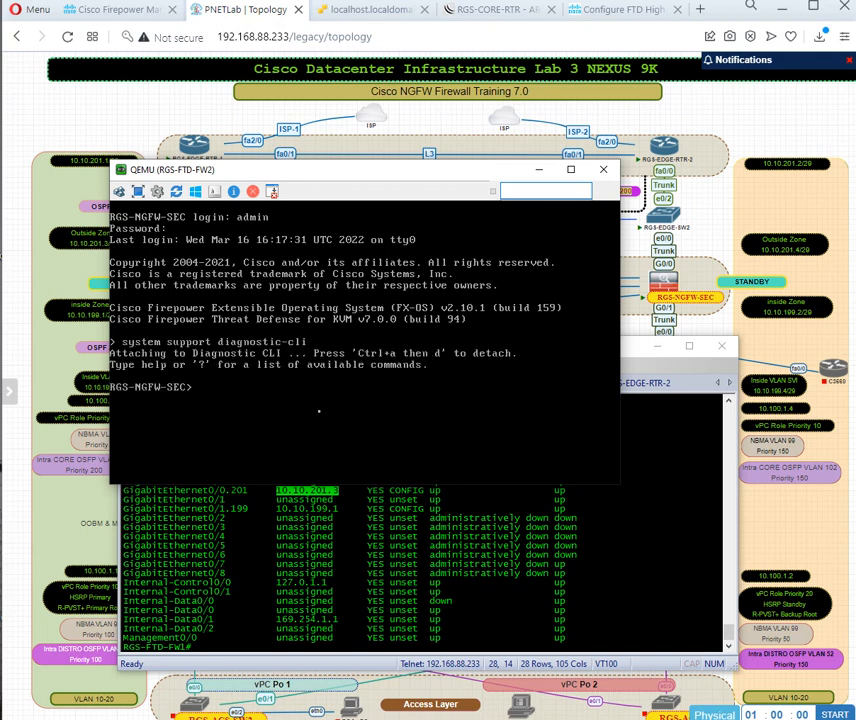
text(en)
key(Return)
key(Return)
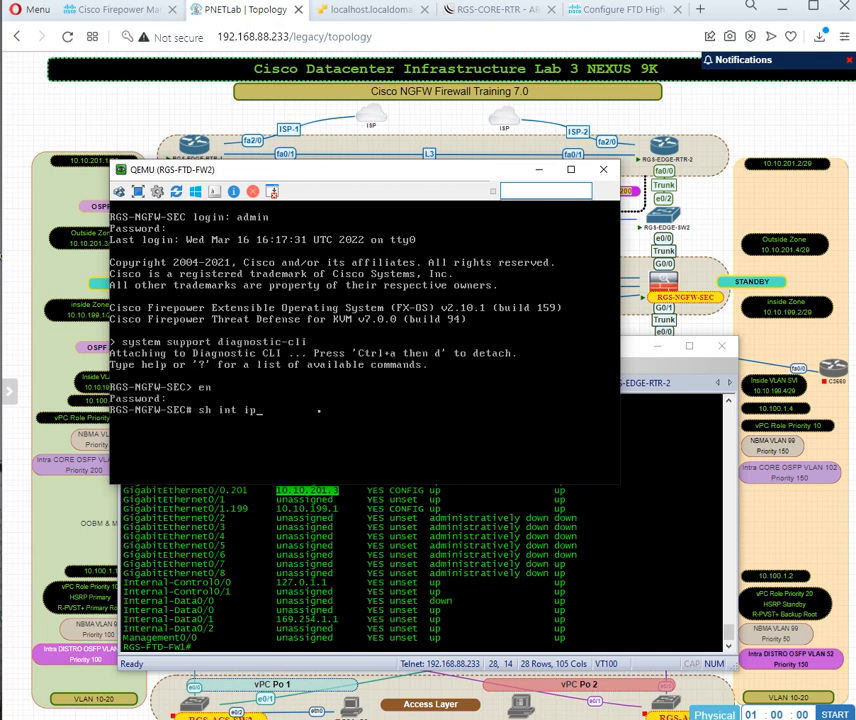
Run sh int ip brief on RGS-NGFW-SEC and check the GigabitEthernet0/0.201 address
text(sh int ip bri)
key(Tab)
key(Return)
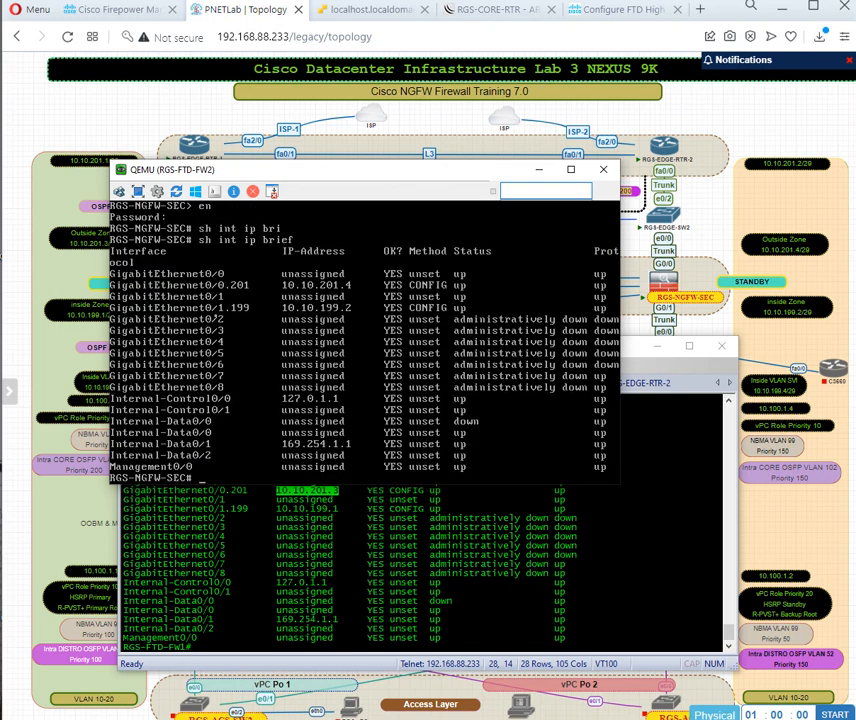
click(349, 285)
Return to the RGS-FTD-FW terminal session and highlight the inside address of GigabitEthernet0/1.199
click(261, 582)
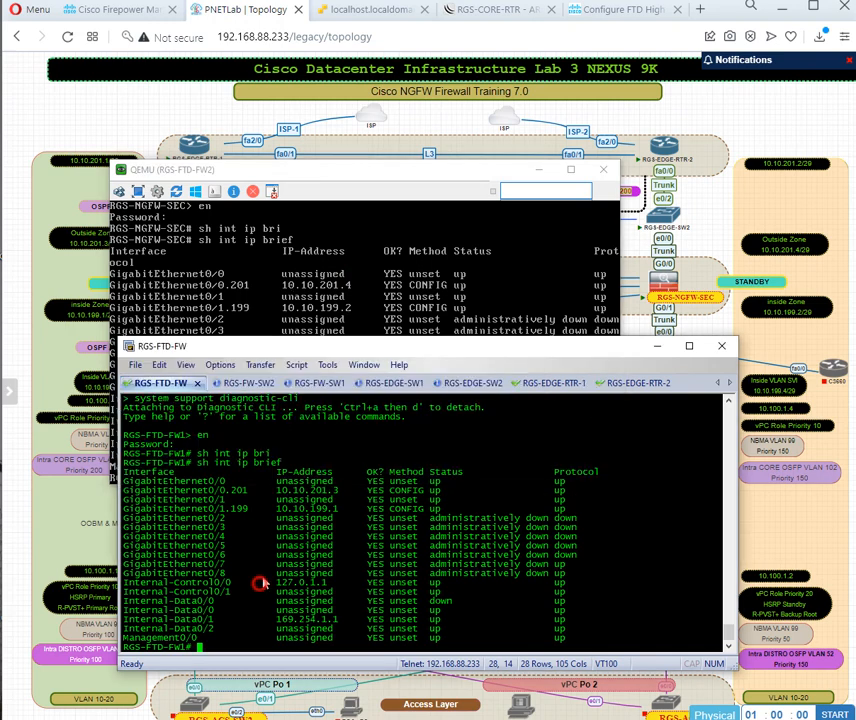
drag(251, 509, 176, 511)
click(290, 512)
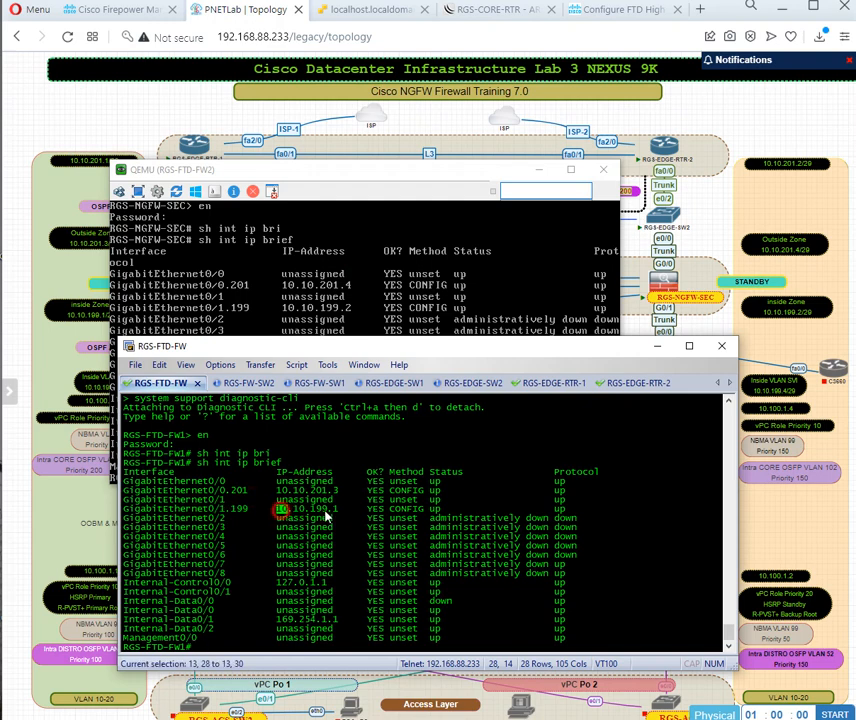
double_click(290, 512)
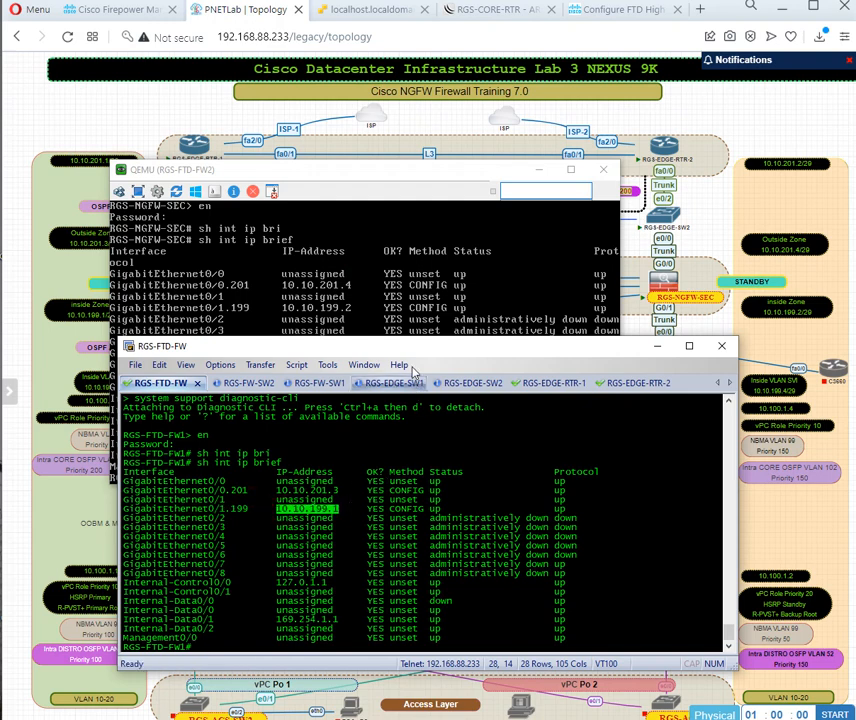
Minimise the RGS-FTD-FW2 console and bring the RGS-EDGE-RTR-1 terminal session back to the front
click(656, 346)
click(538, 170)
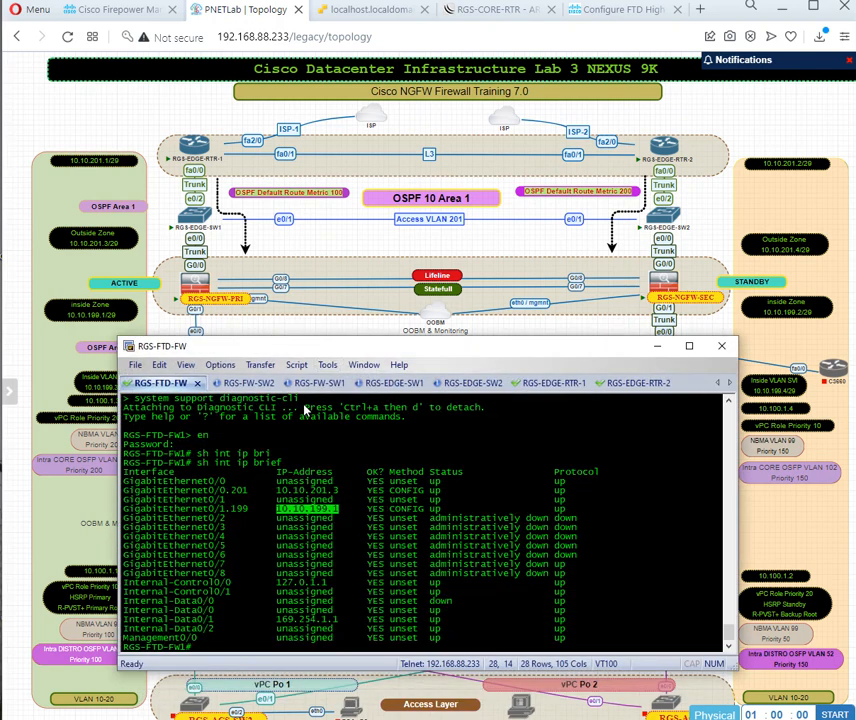
click(538, 386)
click(233, 593)
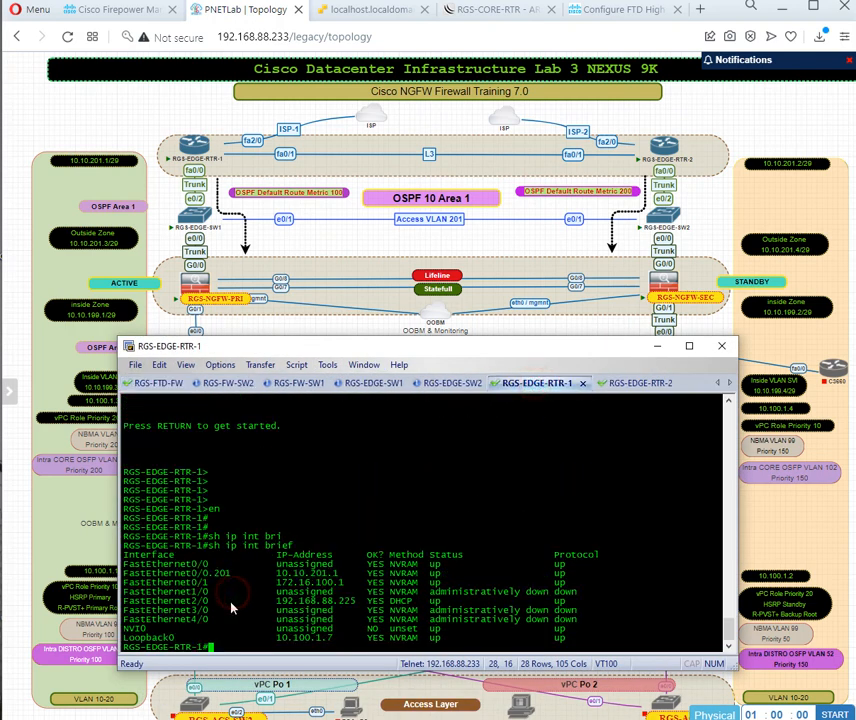
Bring the terminal window back up, wake the RGS-FW-SW1 console session and enter privileged mode with en
click(659, 346)
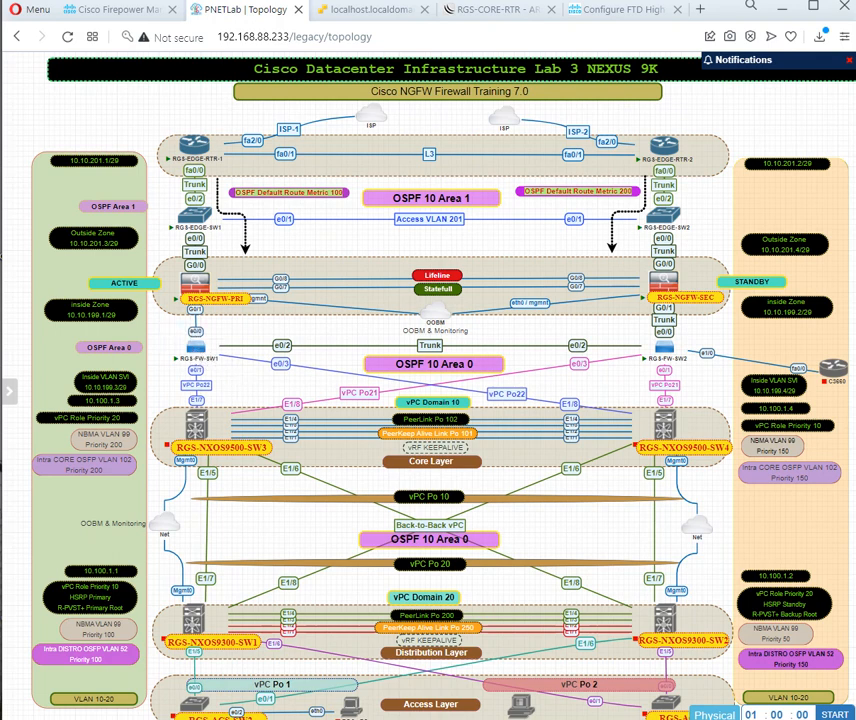
click(400, 718)
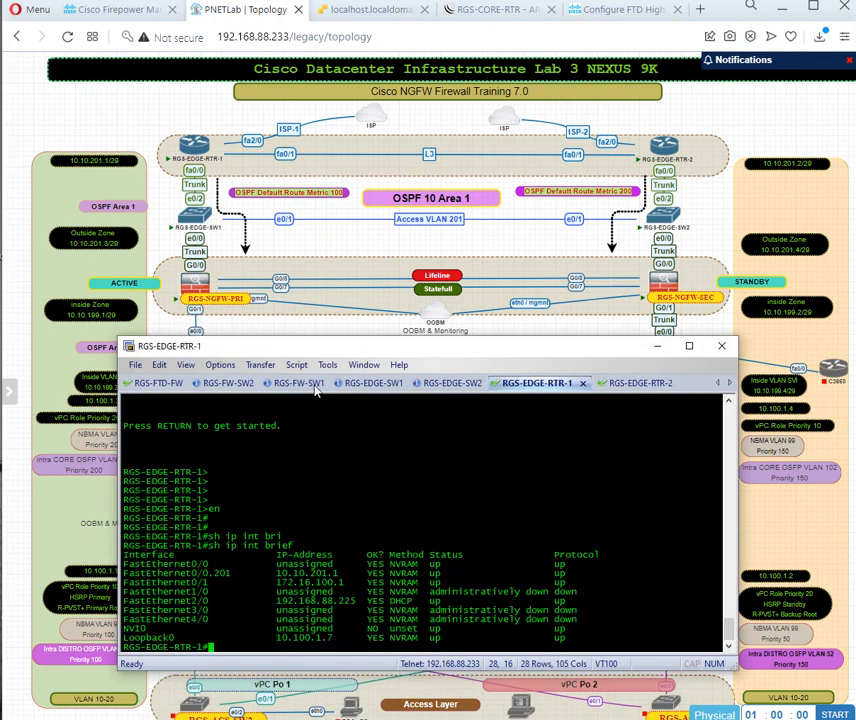
click(293, 382)
click(293, 520)
key(Return)
key(Return)
key(Return)
key(Return)
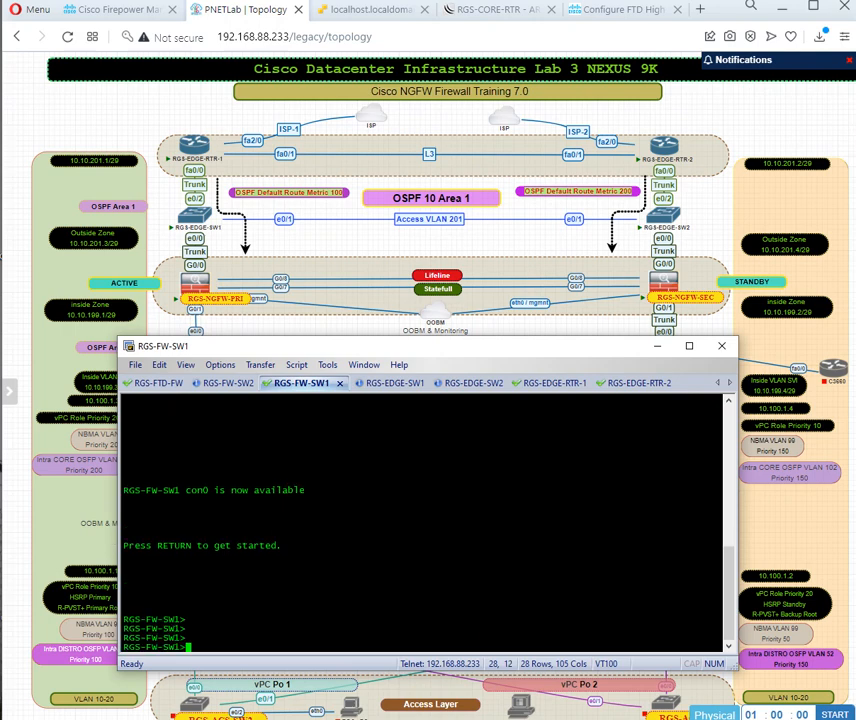
text(en)
key(Return)
Run sh ip int brief on RGS-FW-SW1, highlight the Vlan199 entry and move the terminal window down to uncover the firewall switches
text(sh ip int b)
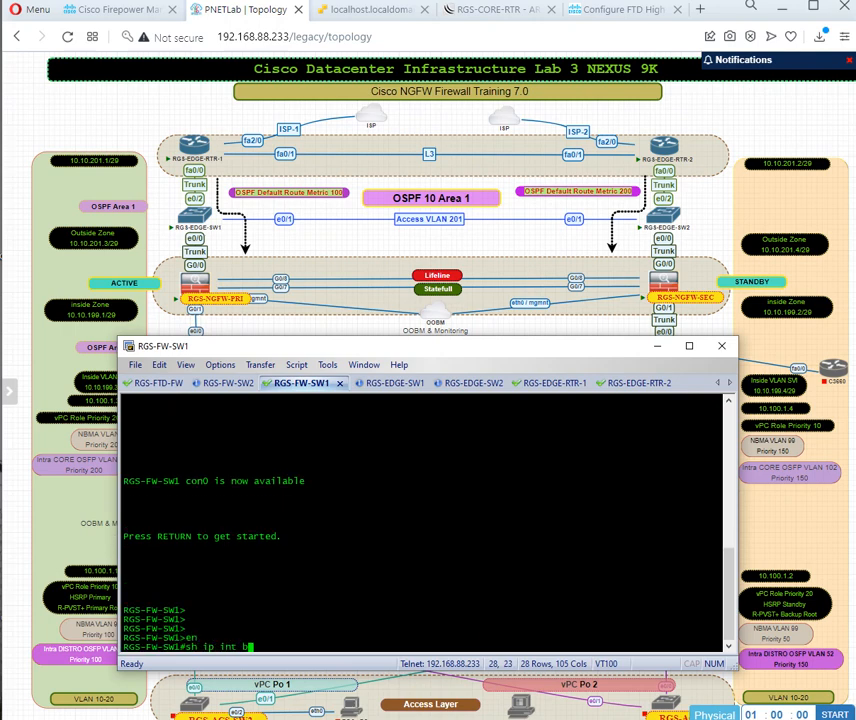
text(ri)
key(Tab)
key(Return)
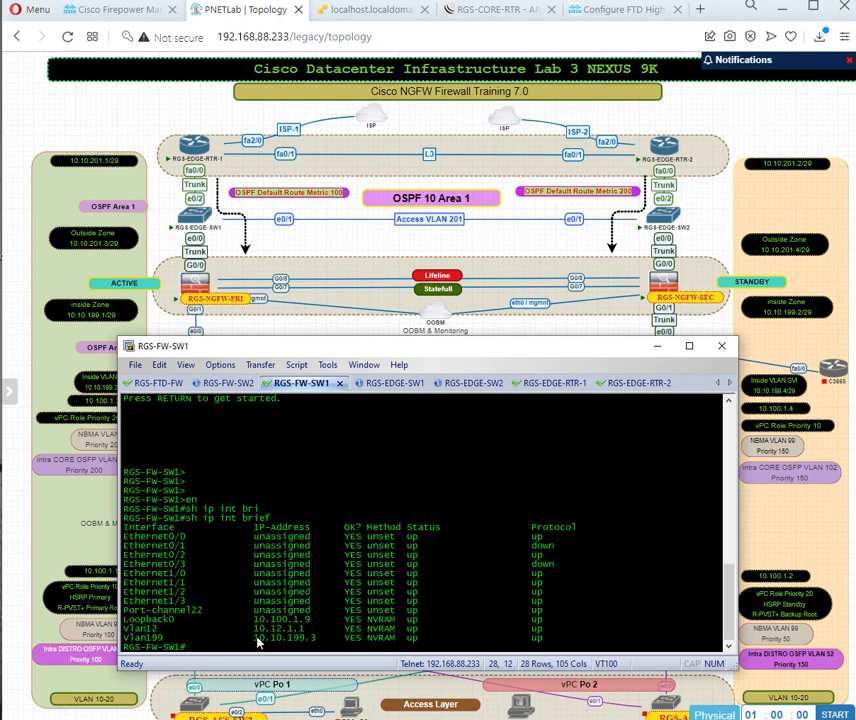
drag(252, 639, 317, 641)
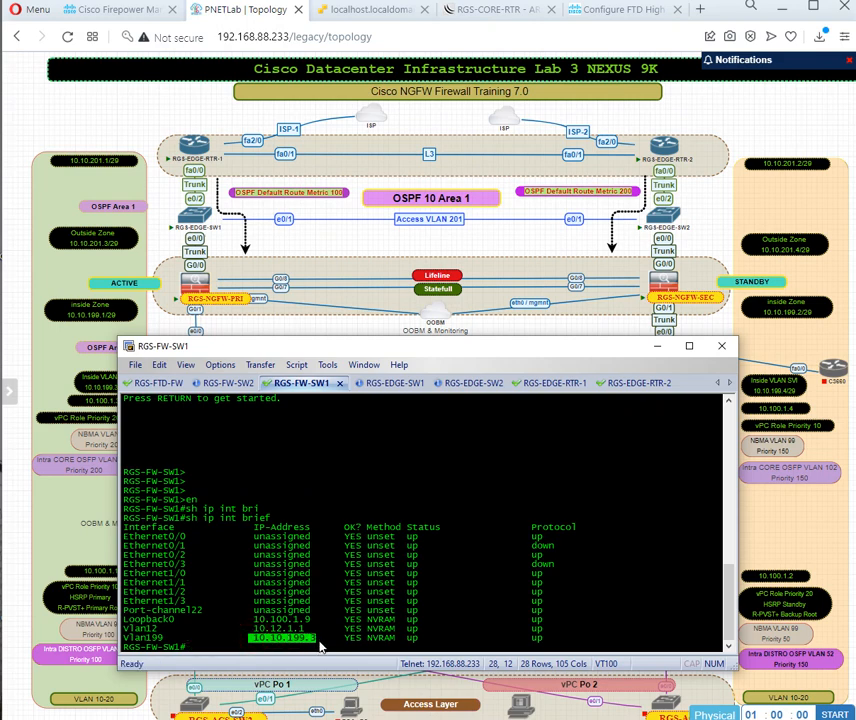
drag(130, 639, 151, 639)
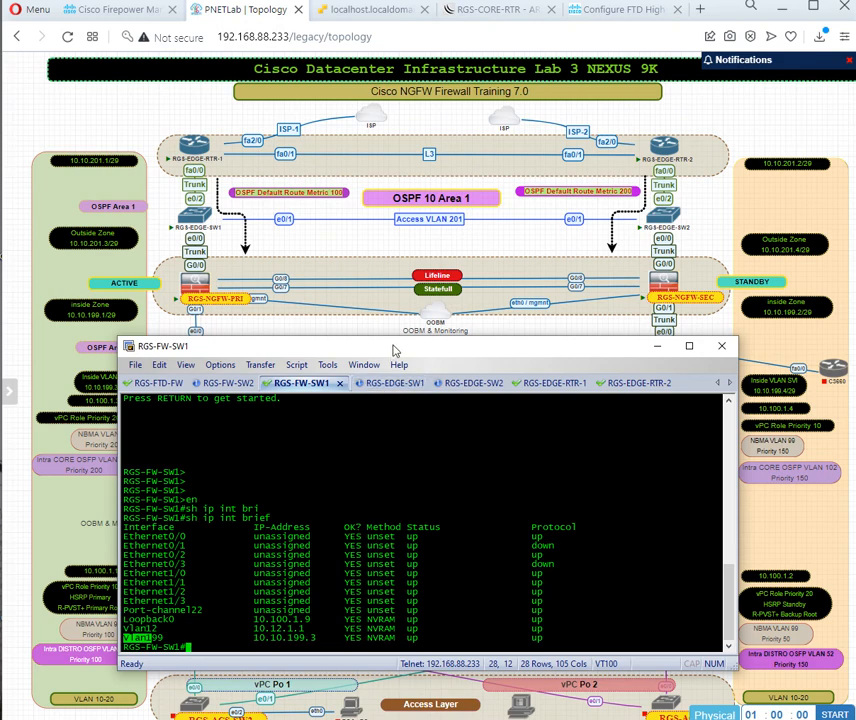
drag(390, 346, 392, 394)
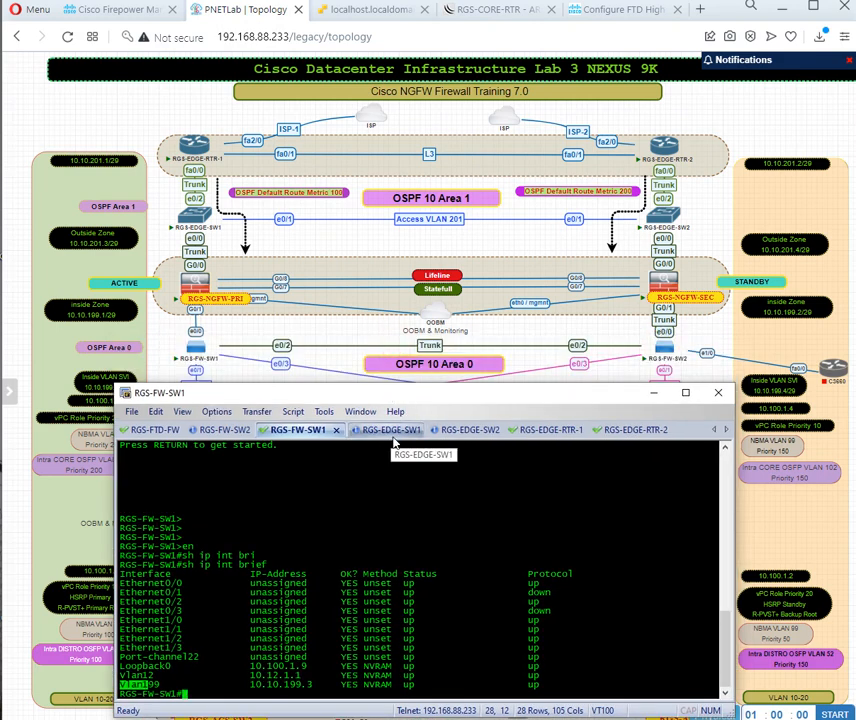
Switch to the RGS-FW-SW2 console session, wake it and enter privileged mode with en
click(224, 429)
click(283, 522)
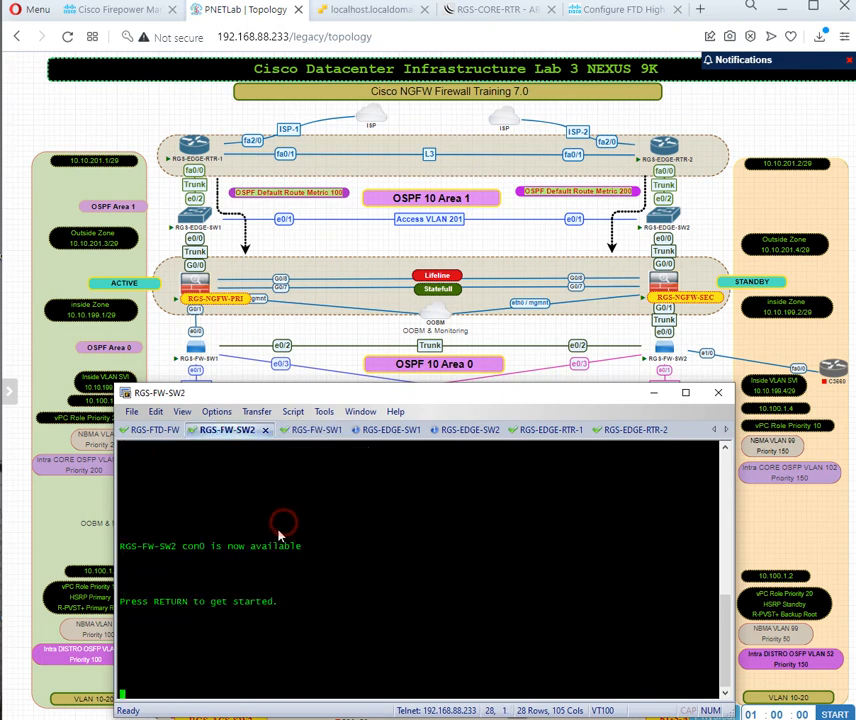
key(Return)
key(Return)
text(en)
key(Return)
Run sh ip int brief on RGS-FW-SW2 and highlight the Vlan199 address
text(sh ip )
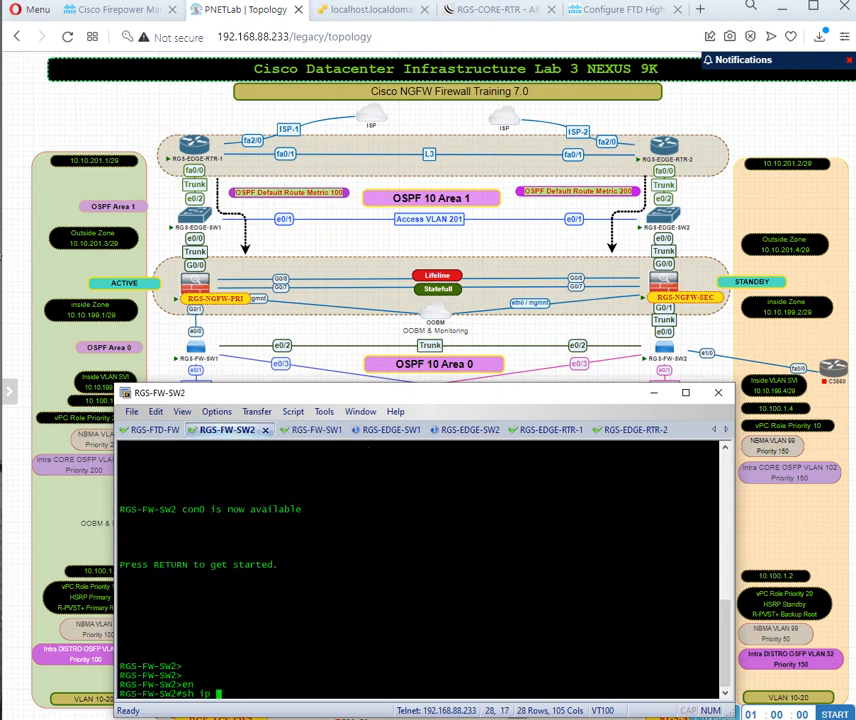
text(int bri)
key(Tab)
key(Return)
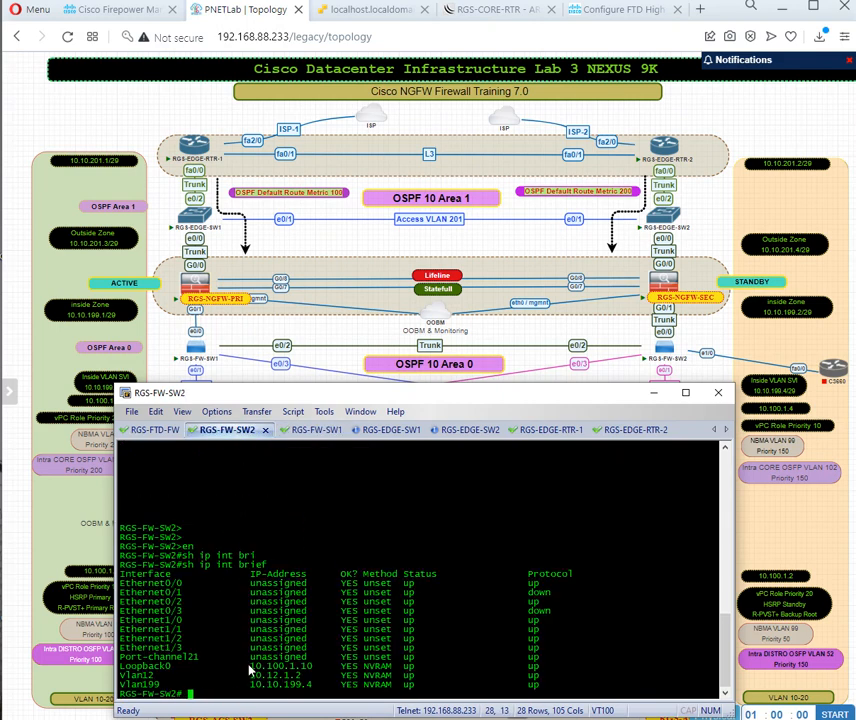
drag(250, 684, 315, 680)
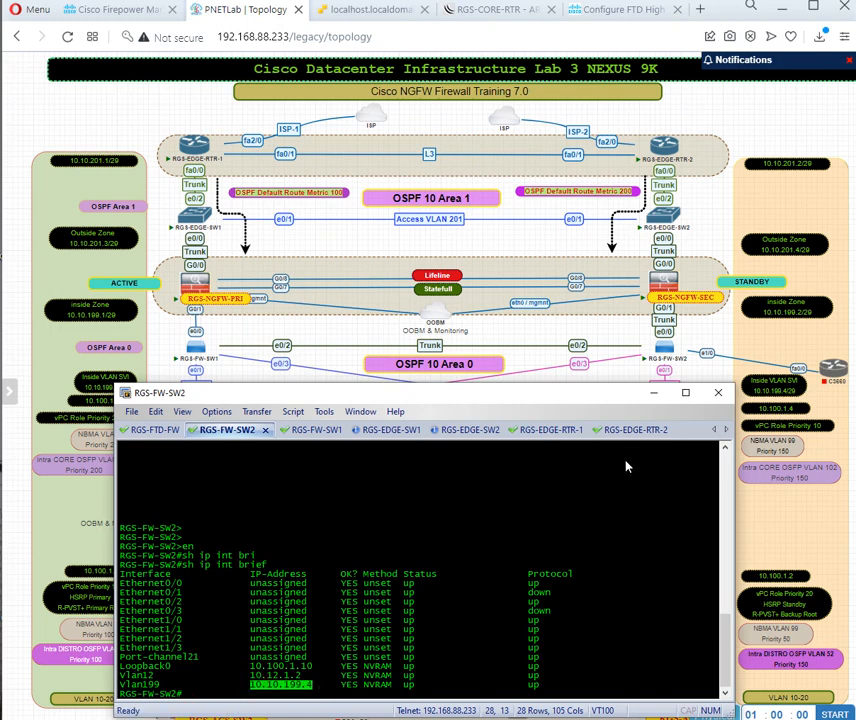
click(594, 470)
Recheck the interface listings of RGS-FW-SW1 and RGS-FTD-FW, and minimise the terminal window to examine the full topology
click(297, 430)
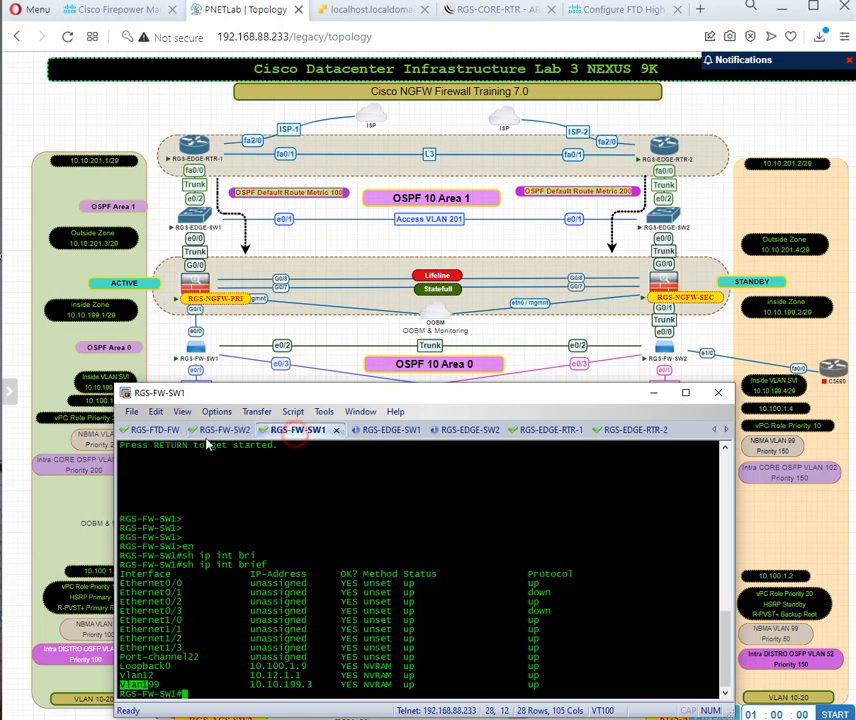
click(152, 430)
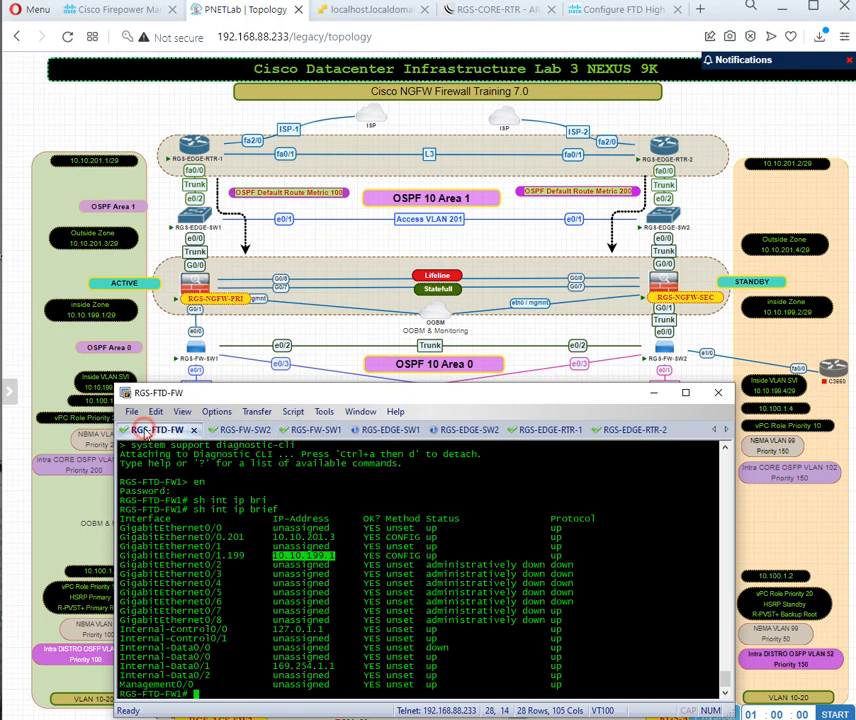
click(653, 395)
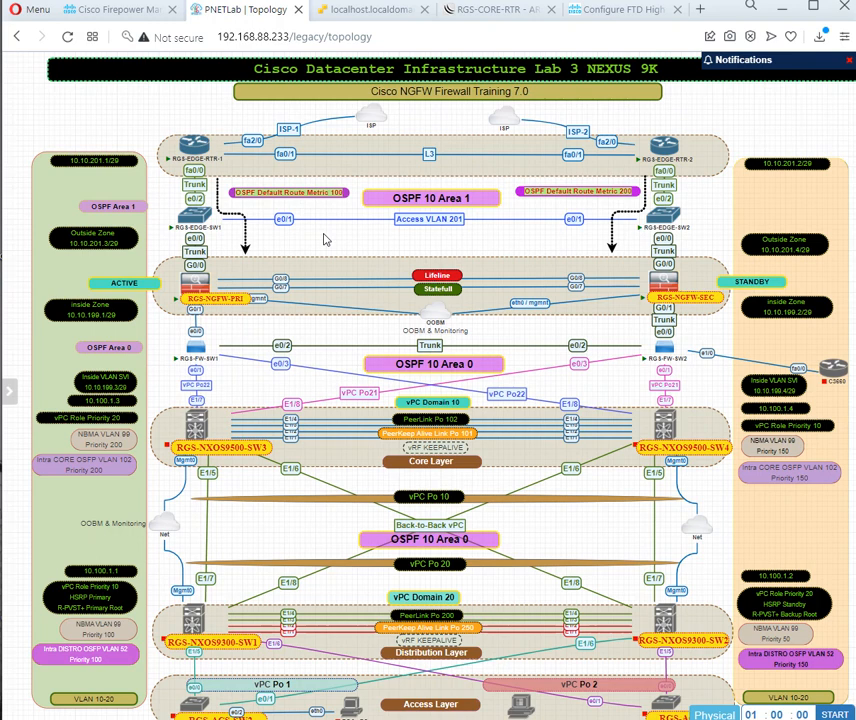
mouse_move(203, 285)
scroll(645, 528, down, 1)
scroll(645, 528, up, 1)
Switch to Cisco Firepower Management Center and review the system configuration information and the list of health policies
click(136, 14)
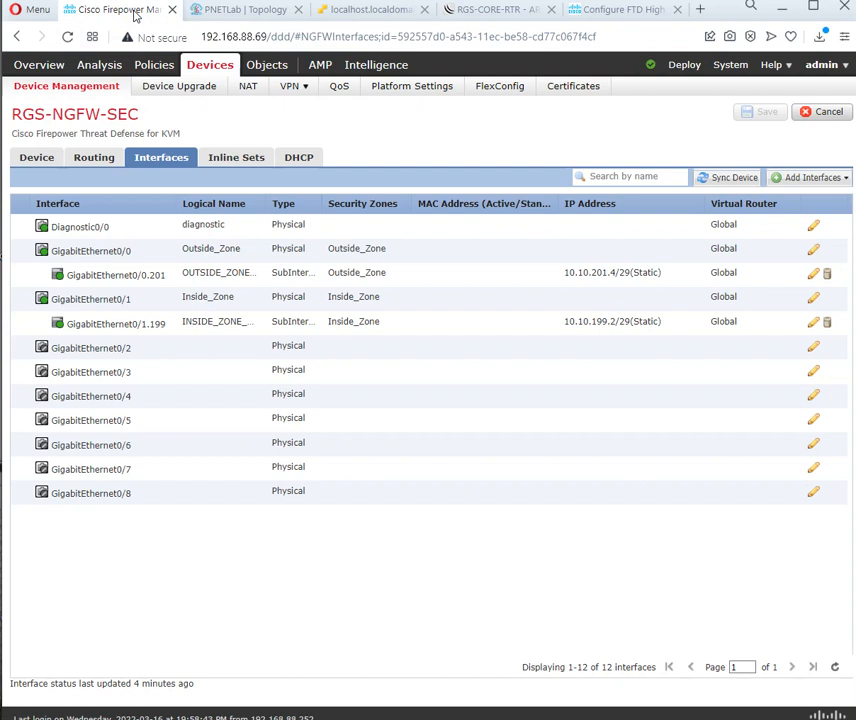
mouse_move(726, 72)
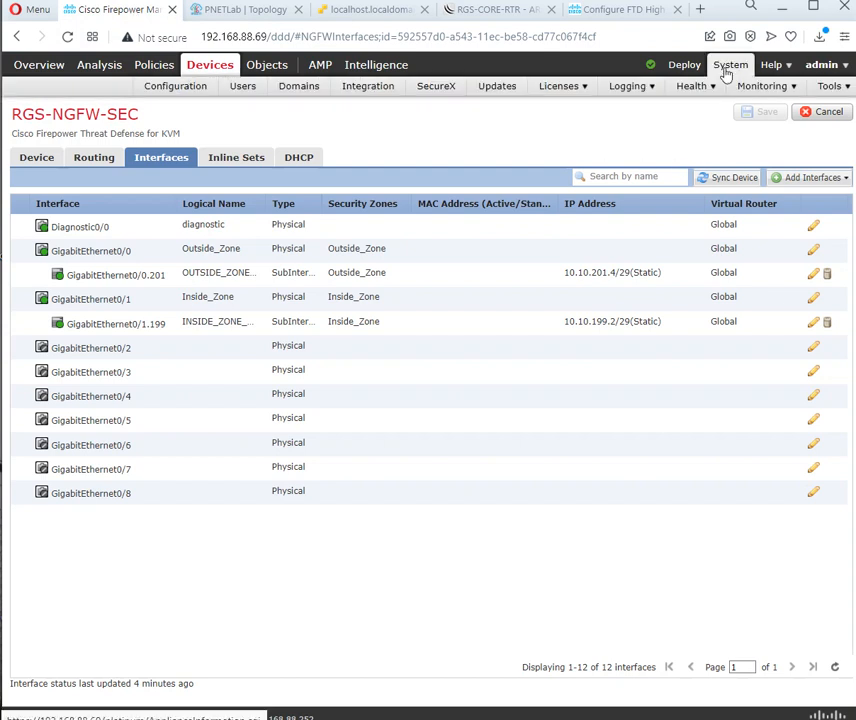
click(200, 88)
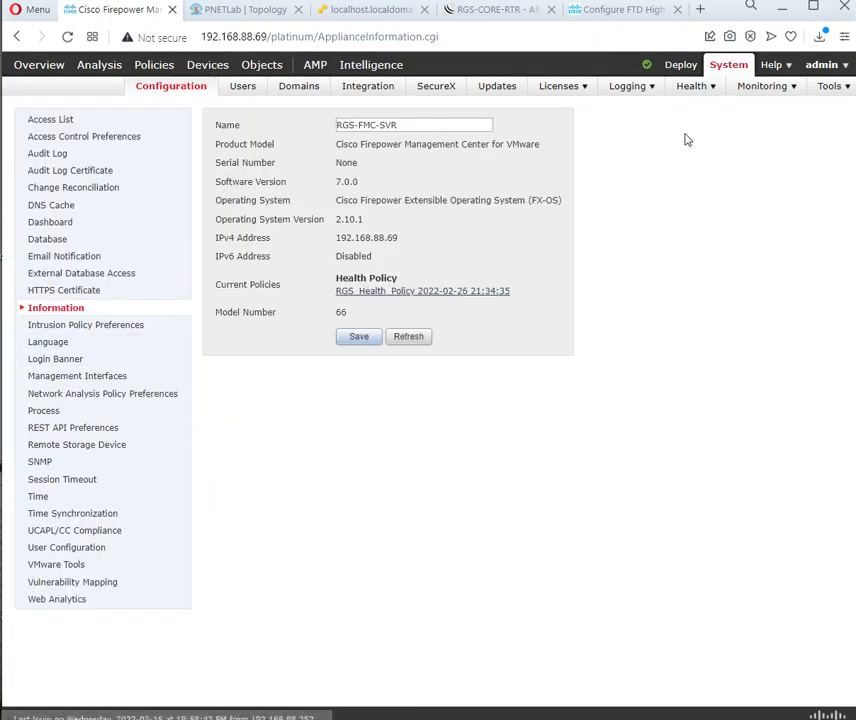
mouse_move(704, 92)
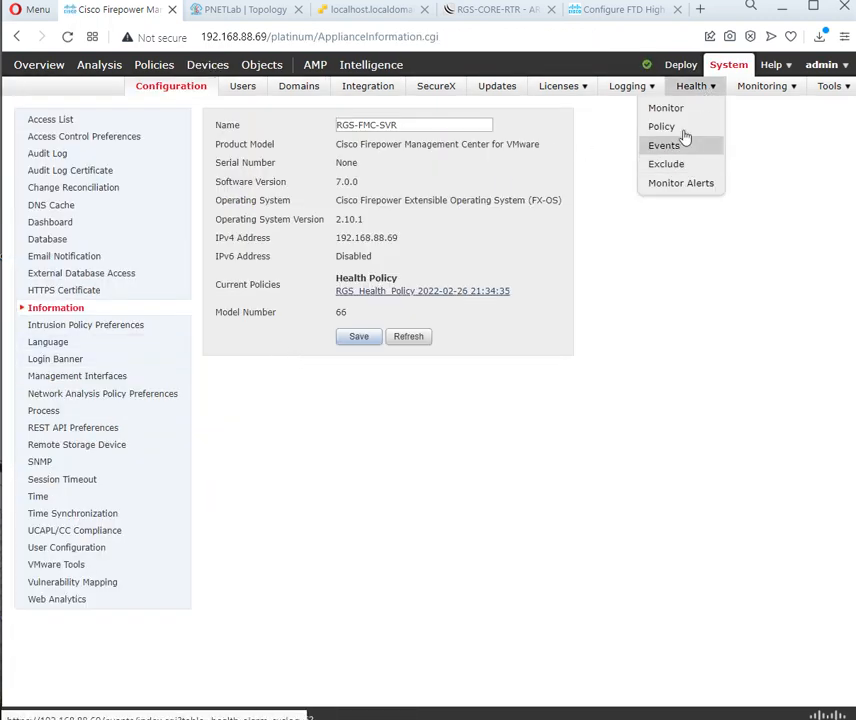
click(683, 128)
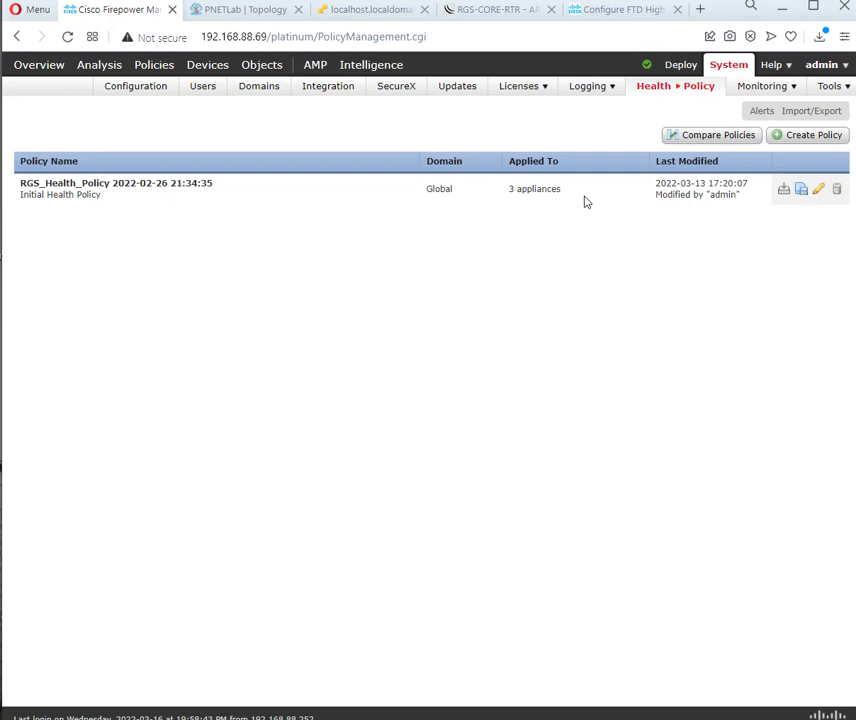
Open the RGS-PLATFORM-SETTINGS policy and check its Time Synchronization and Time Zone settings
mouse_move(218, 63)
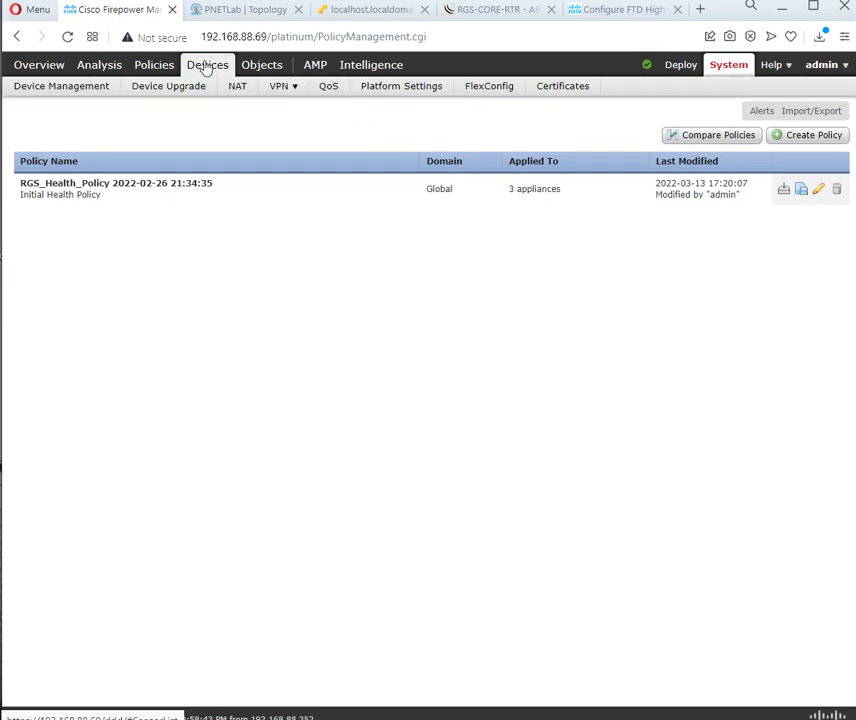
click(388, 86)
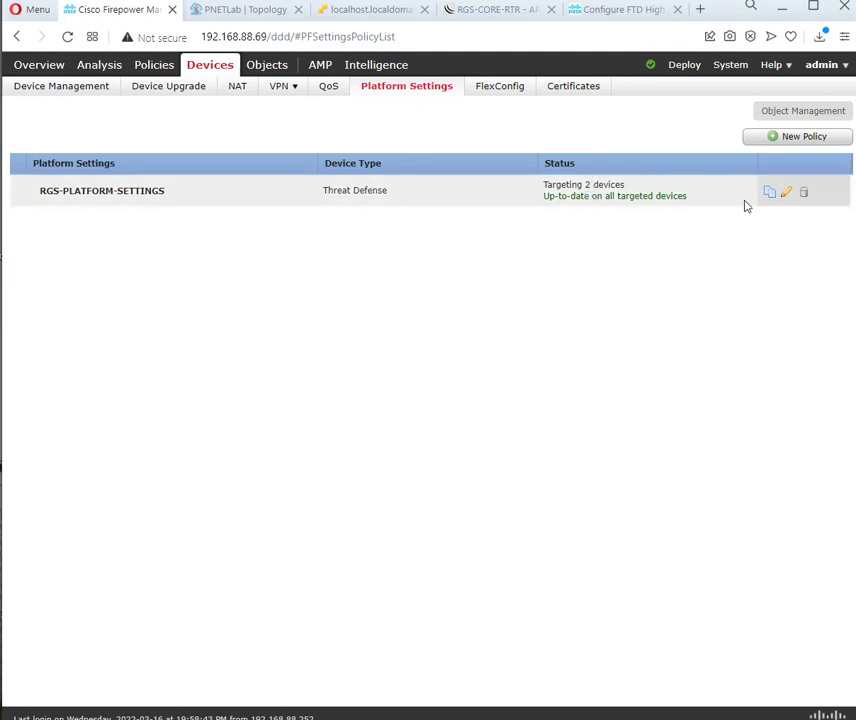
click(85, 197)
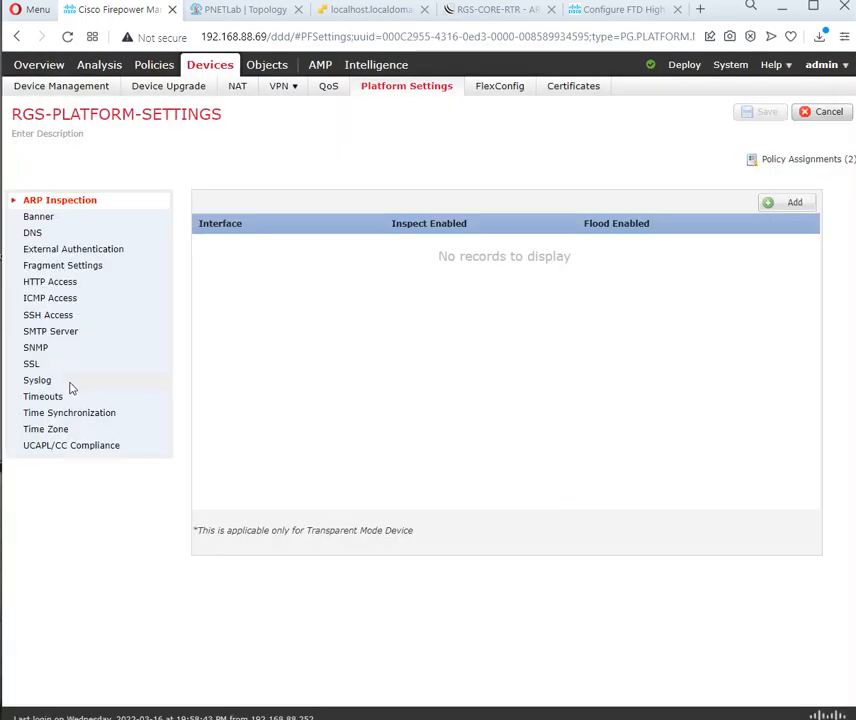
click(68, 413)
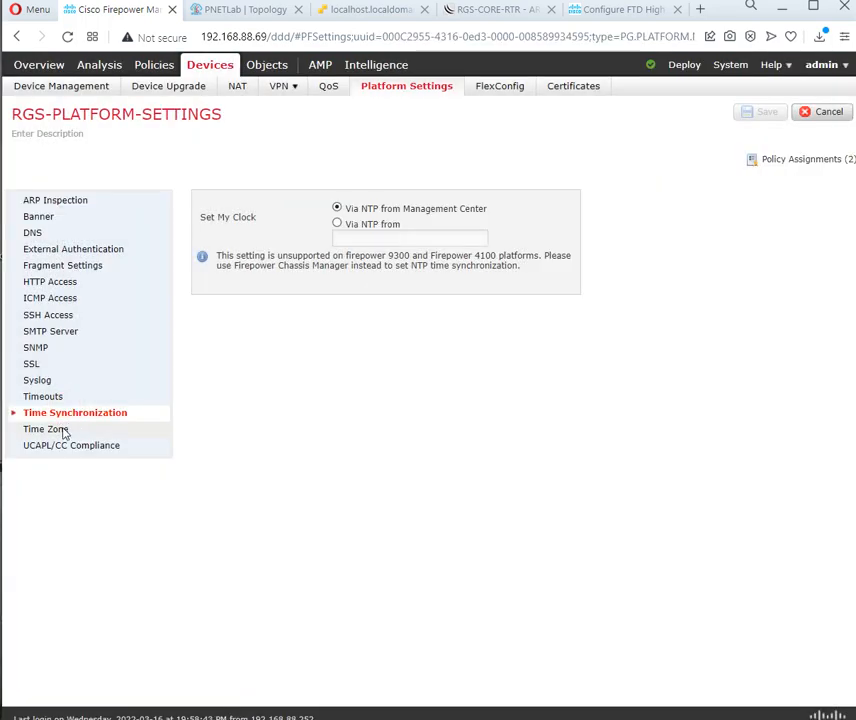
click(63, 431)
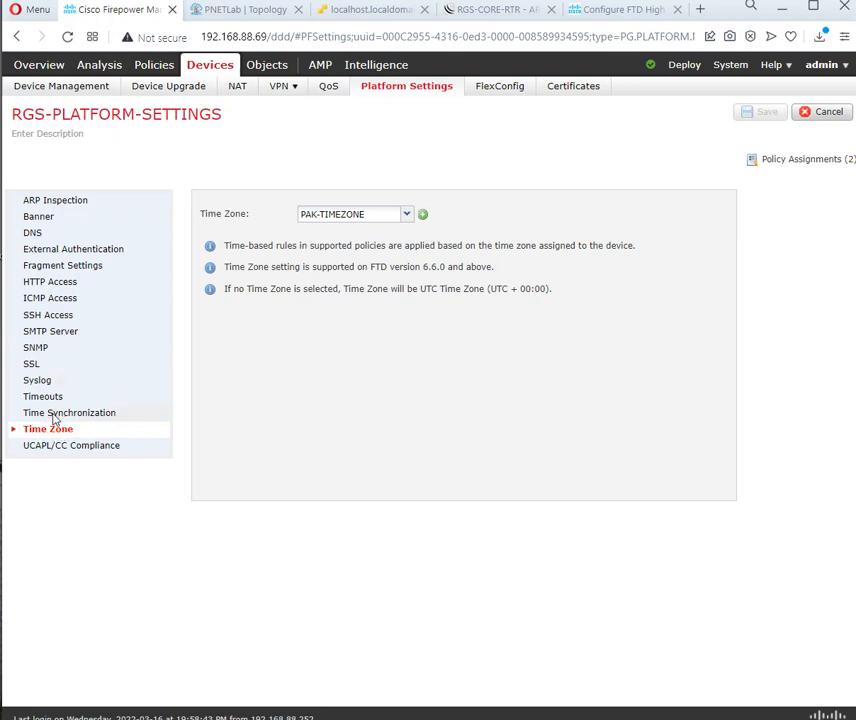
click(30, 412)
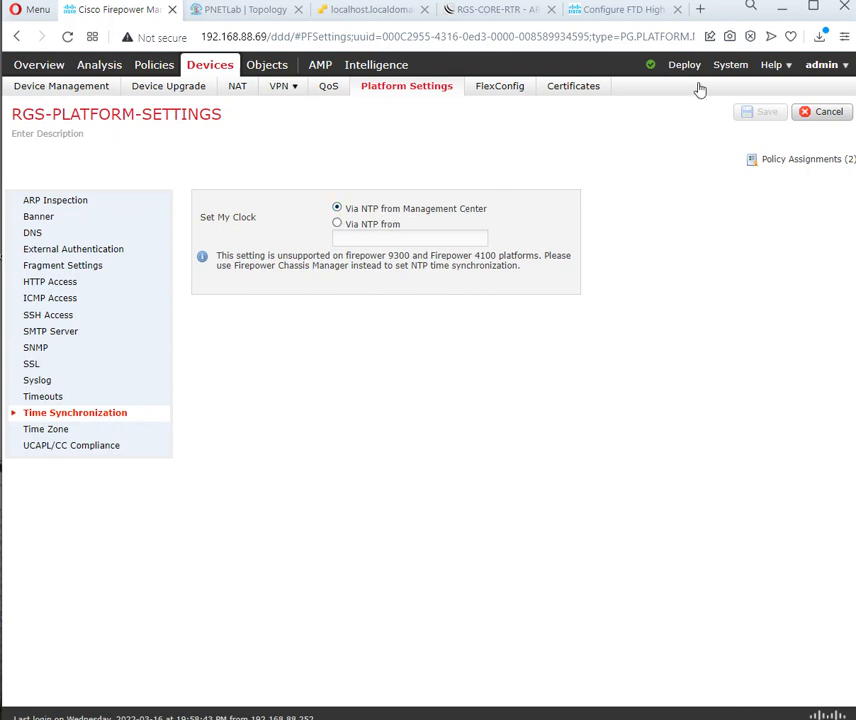
Check the management center's NTP server status, highlighting 192.168.88.252 and 203.131.222.11, and open its Time Synchronization configuration
mouse_move(731, 72)
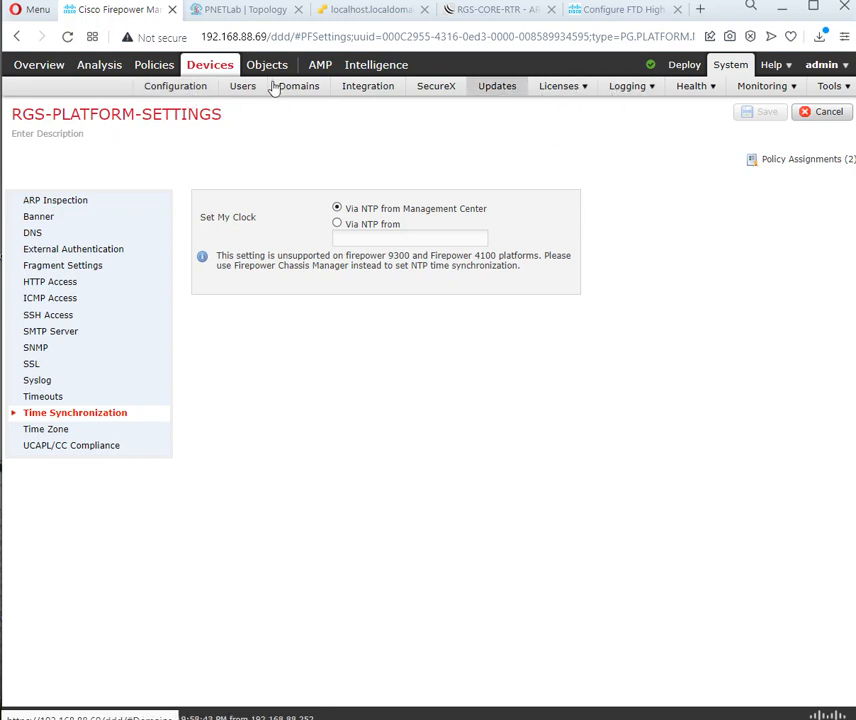
click(199, 90)
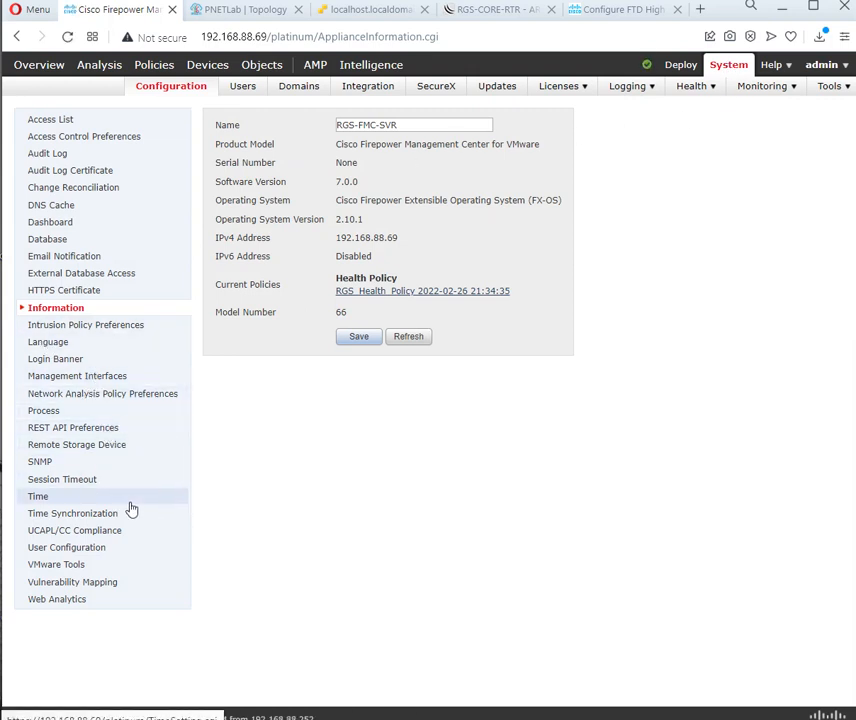
click(101, 497)
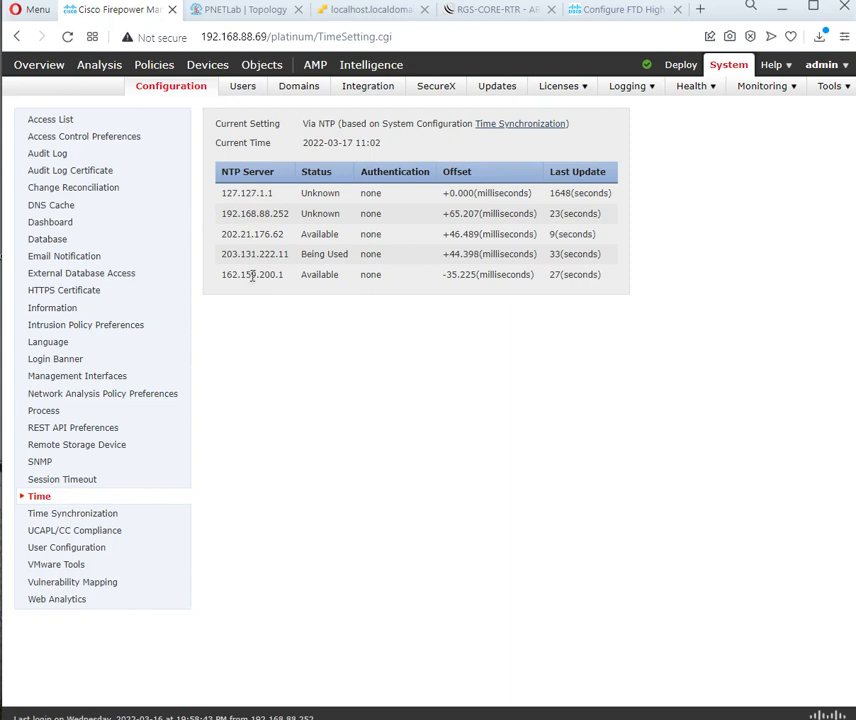
drag(290, 215, 223, 214)
click(262, 216)
click(291, 219)
click(288, 254)
drag(289, 255, 223, 257)
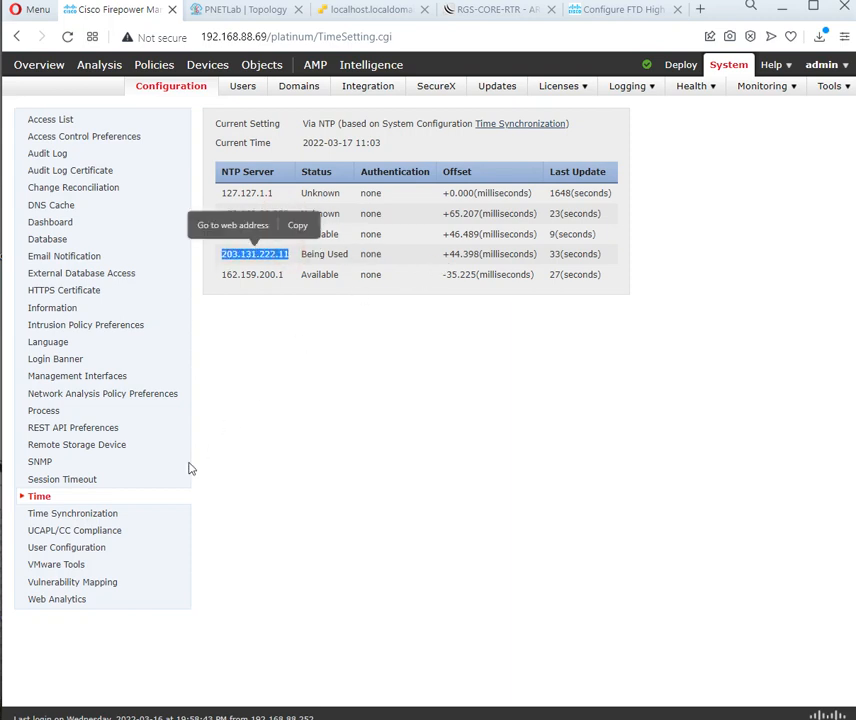
click(110, 513)
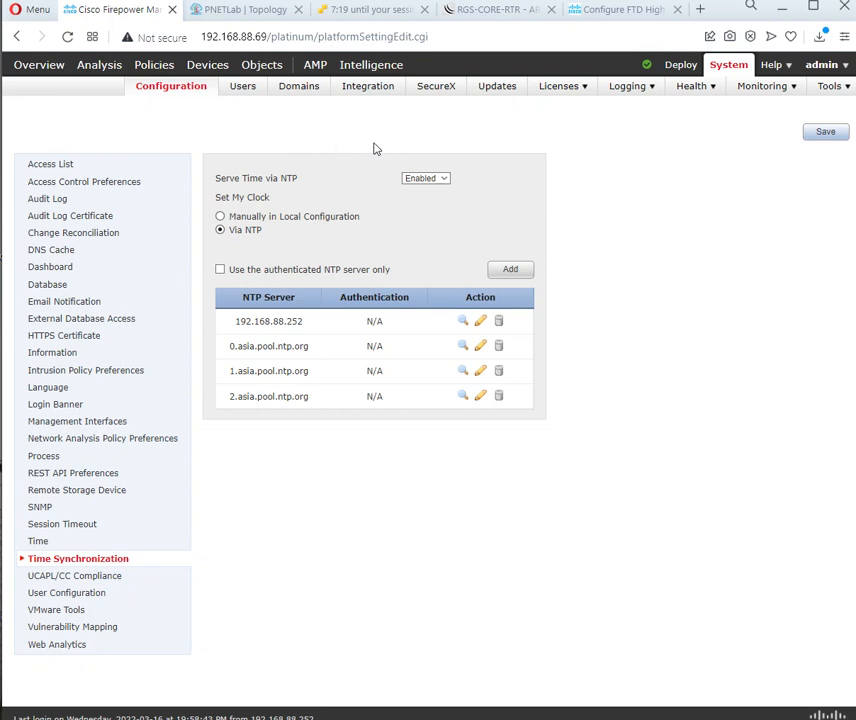
Open the Summary Dashboard and check the Deployments, Upgrades, Health and Tasks notifications
mouse_move(33, 72)
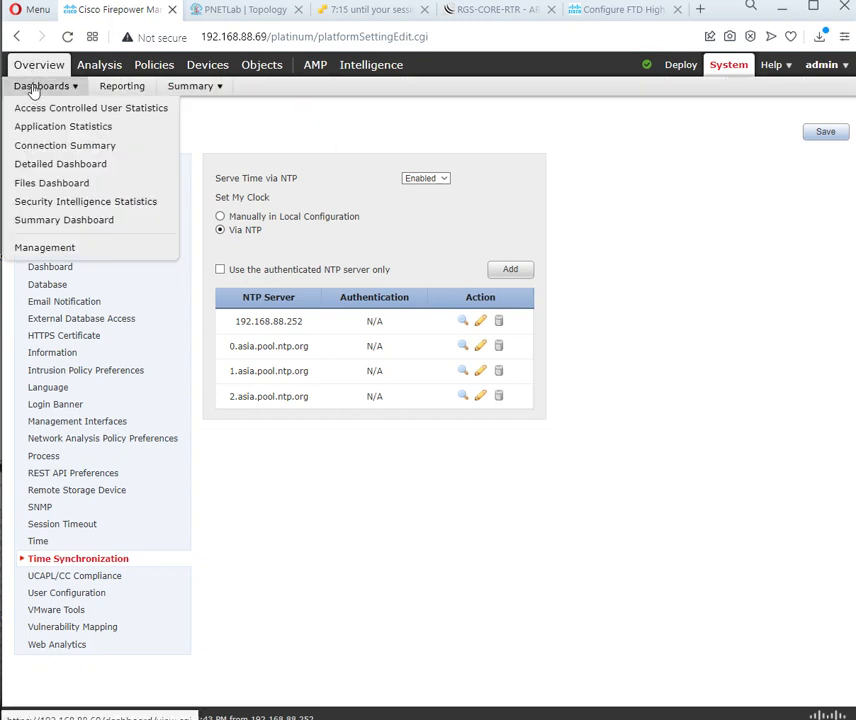
click(34, 89)
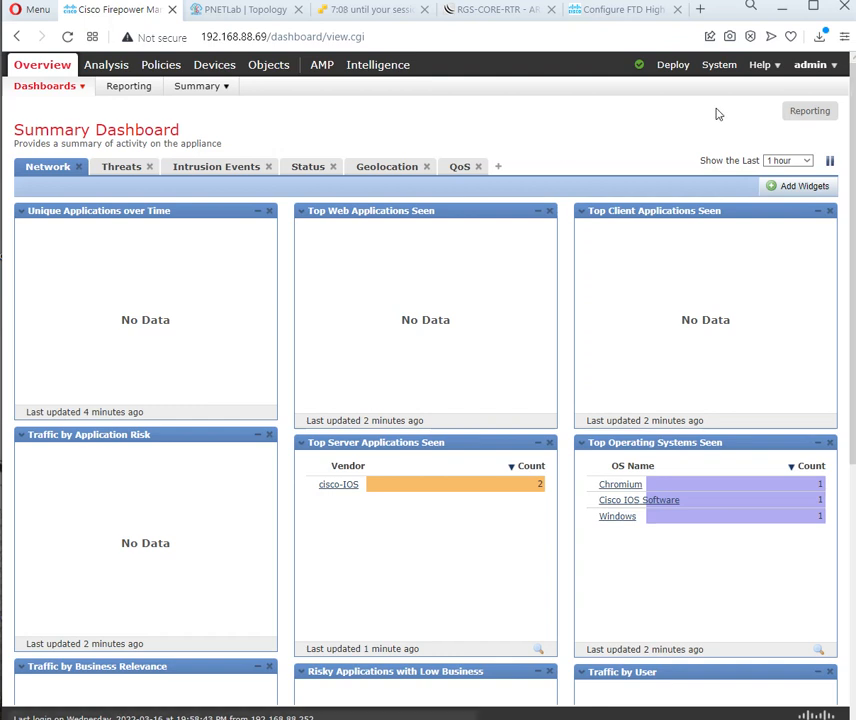
click(639, 68)
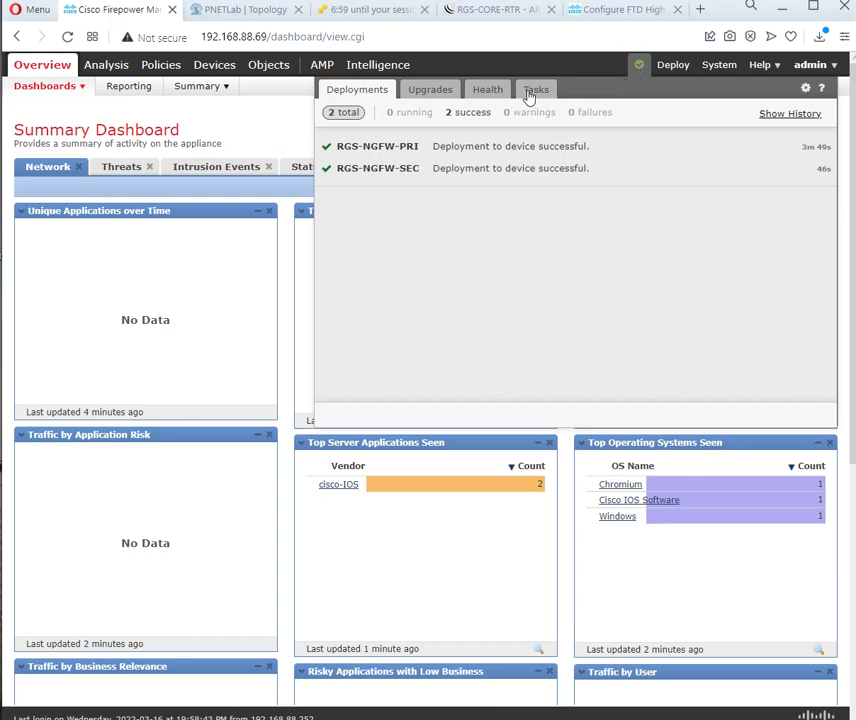
click(484, 92)
click(435, 90)
click(365, 90)
click(480, 92)
click(536, 90)
click(346, 90)
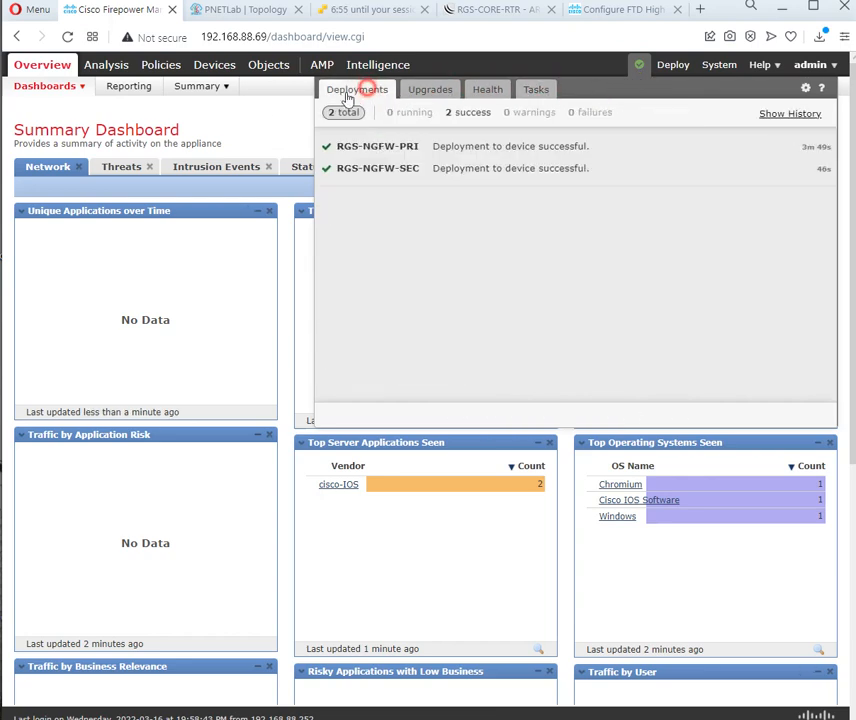
Open Device Management and check the status of RGS-NGFW-PRI and RGS-NGFW-SEC
click(256, 97)
mouse_move(163, 67)
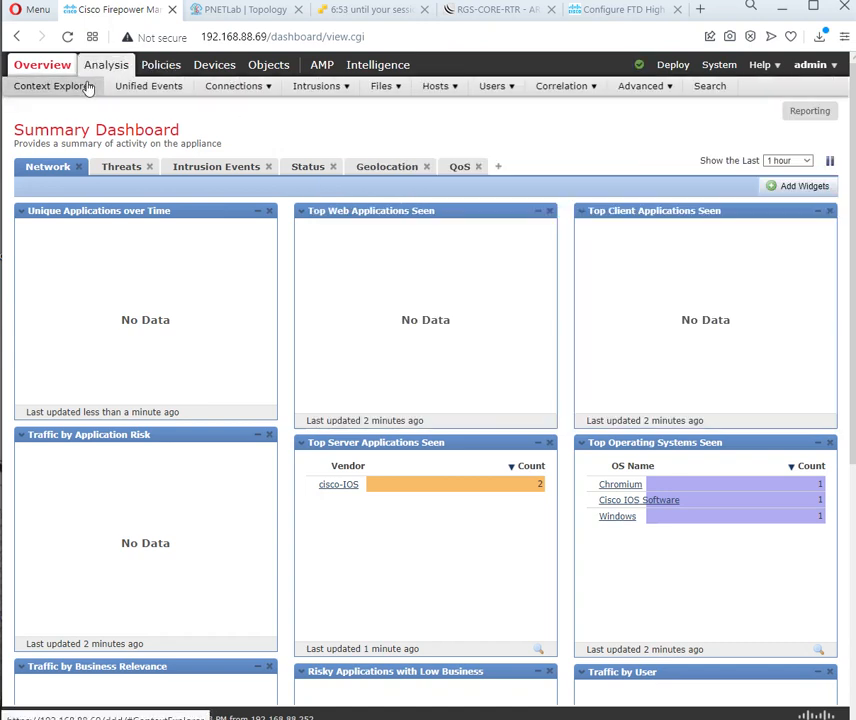
mouse_move(228, 72)
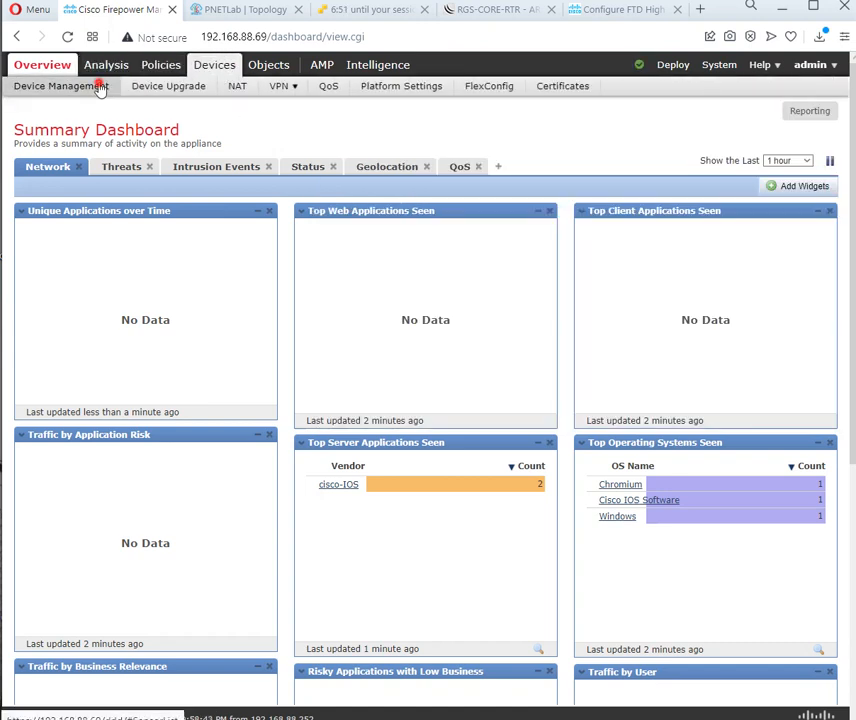
click(96, 86)
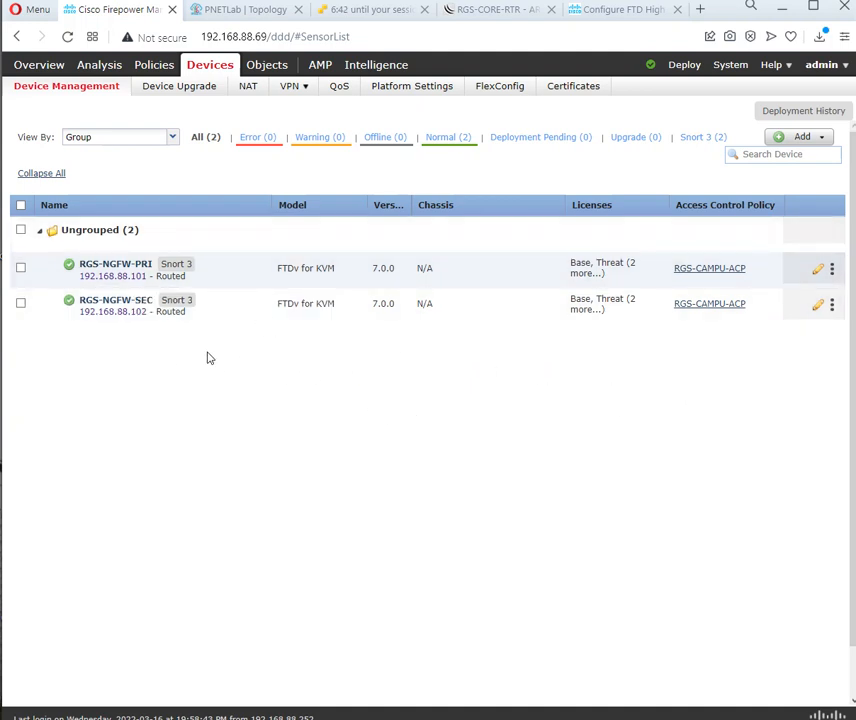
mouse_move(108, 303)
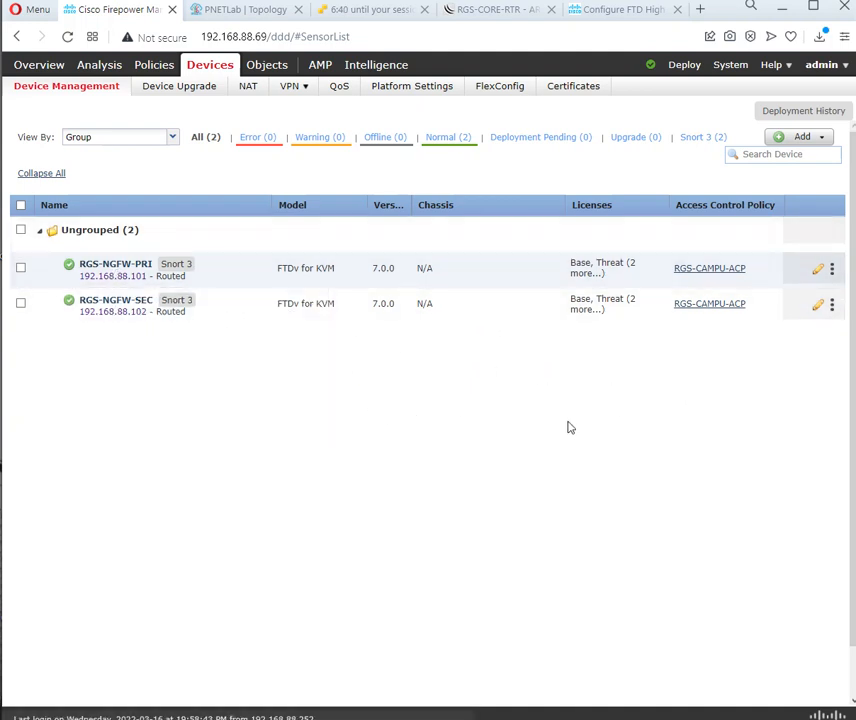
Start a high availability pair named RGS-FTD-HA for Firepower Threat Defense, with RGS-NGFW-PRI as primary peer and RGS-NGFW-SEC as secondary
click(823, 138)
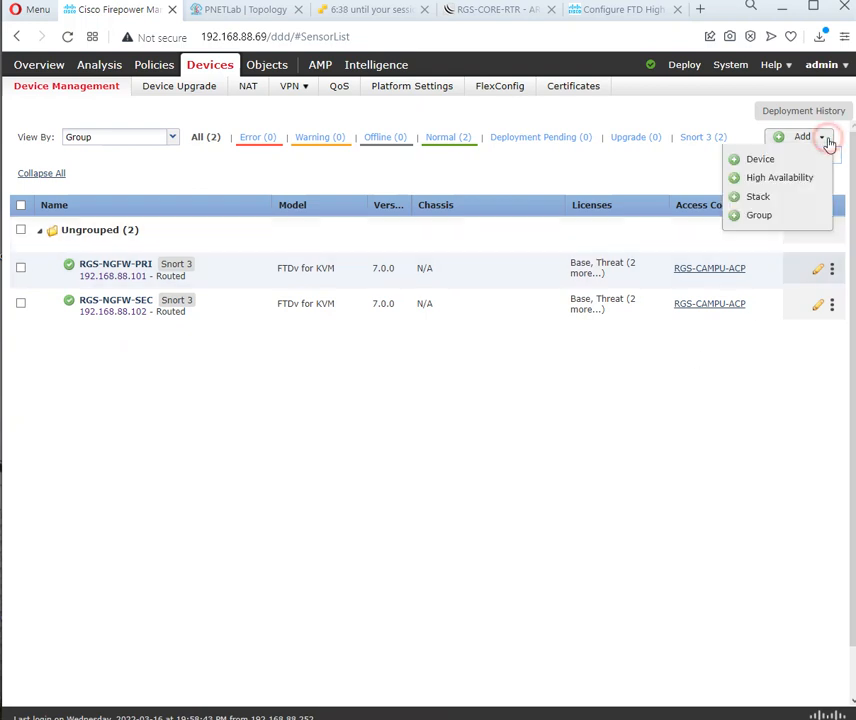
click(787, 184)
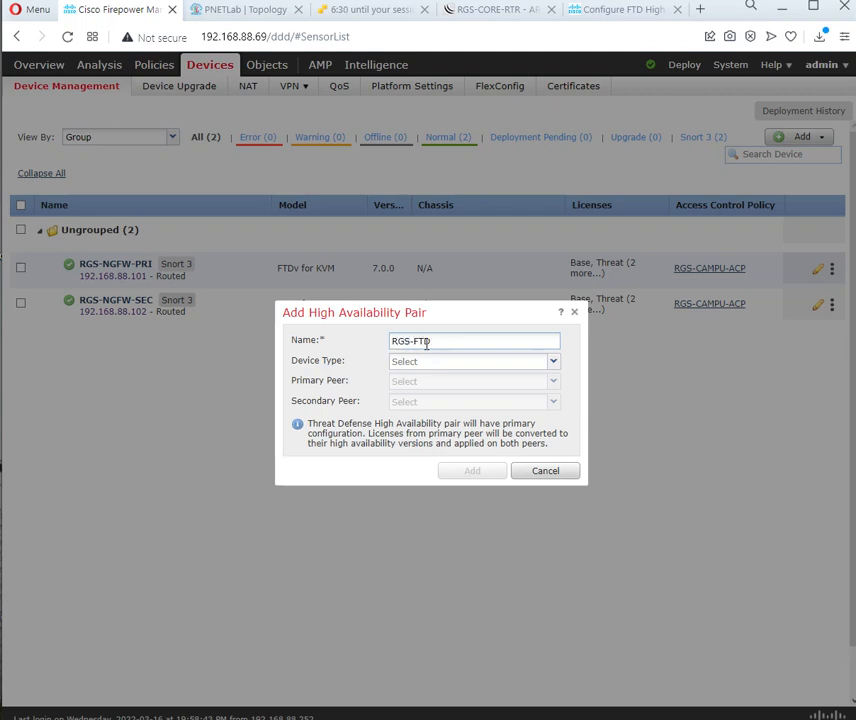
click(552, 363)
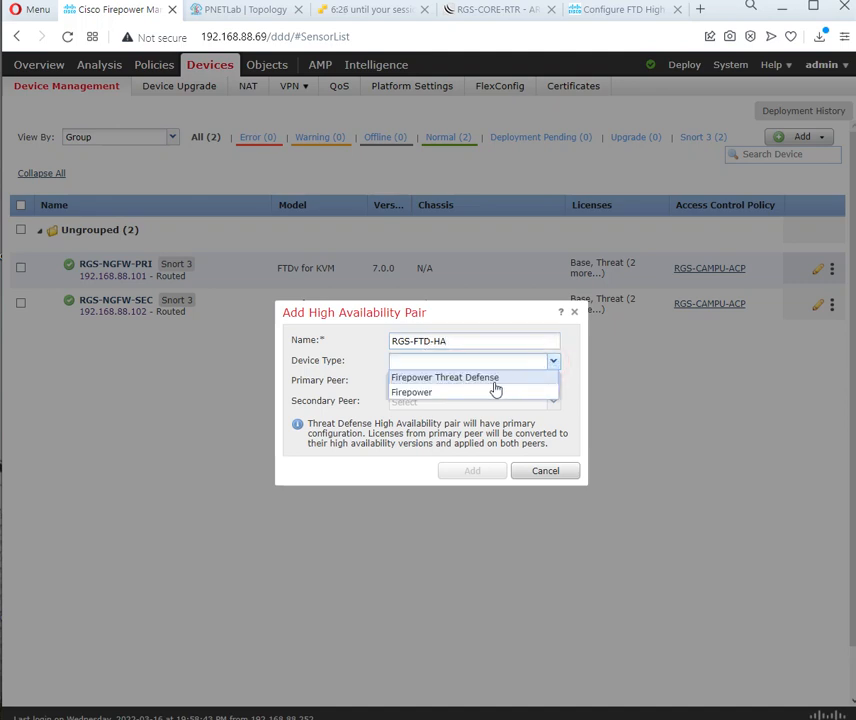
click(486, 378)
click(554, 388)
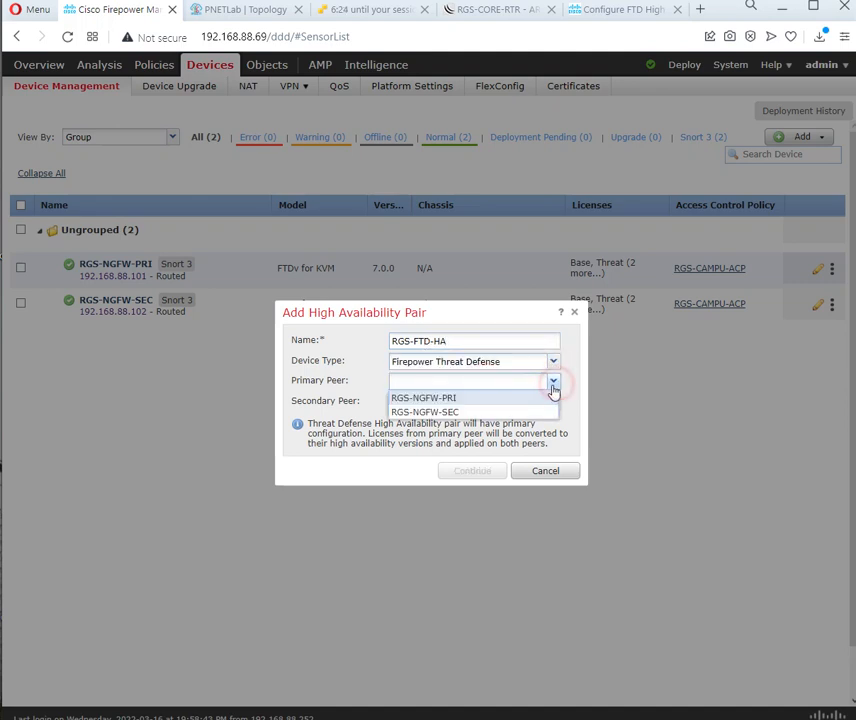
click(464, 400)
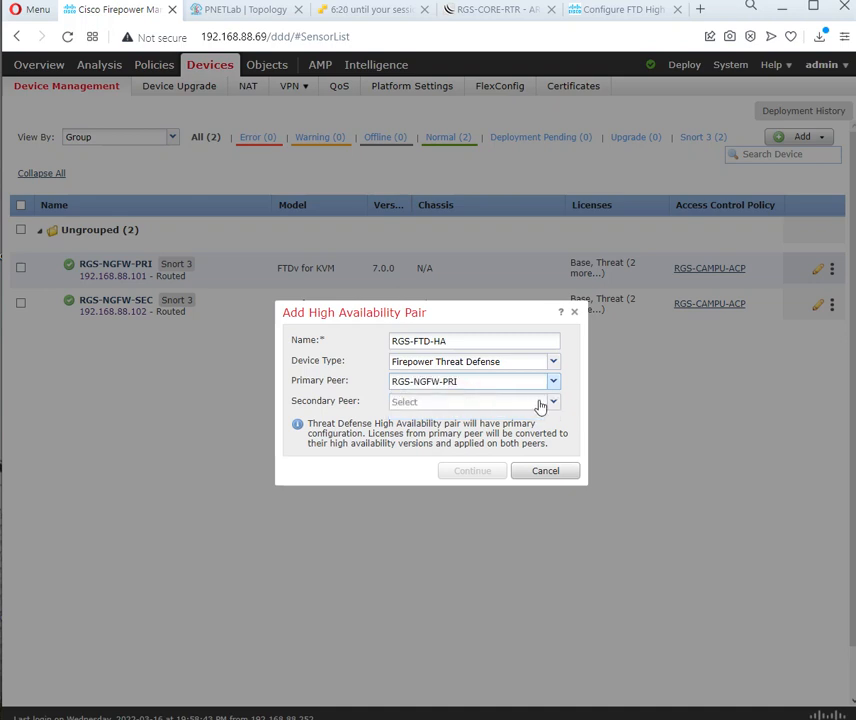
click(540, 405)
click(452, 416)
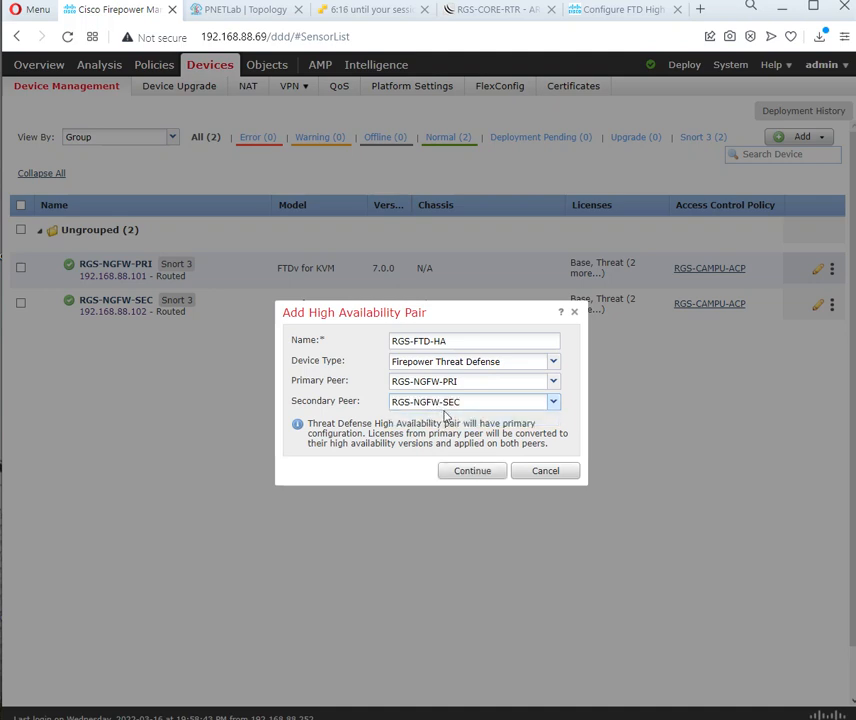
Continue to the pair's link settings and accept restarting the Snort processes on both devices
click(476, 475)
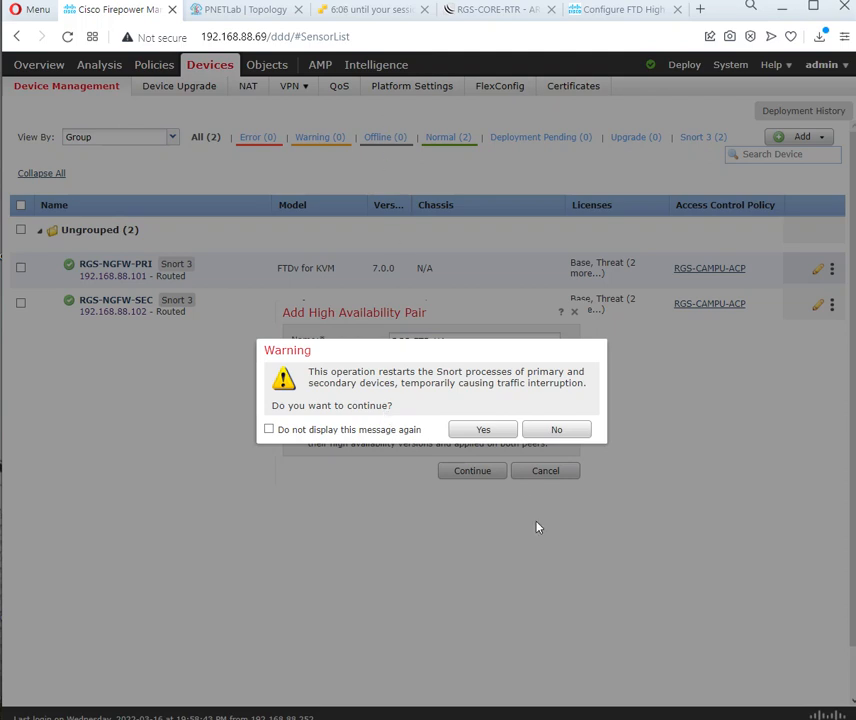
click(476, 430)
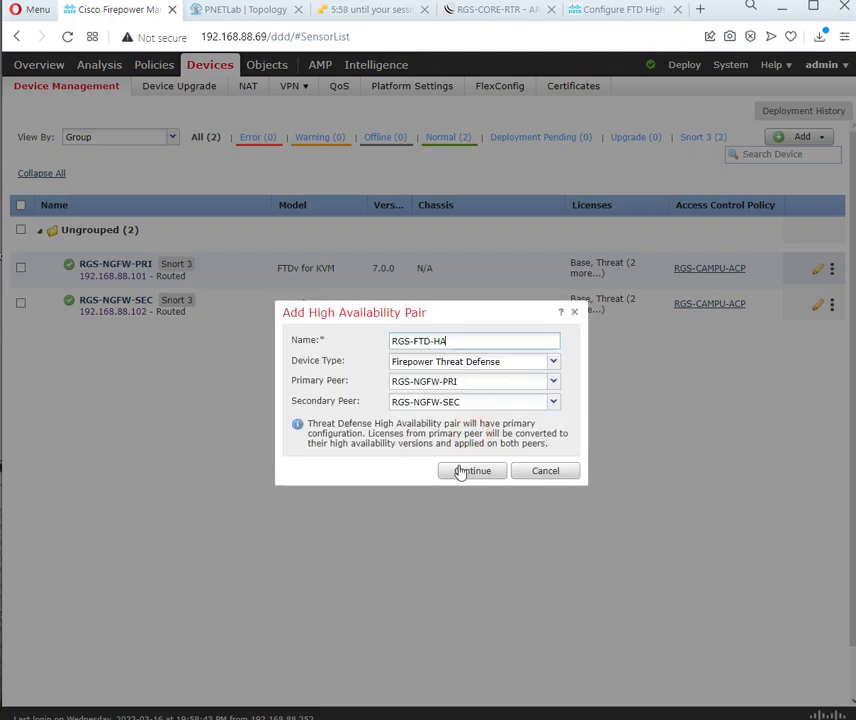
click(462, 471)
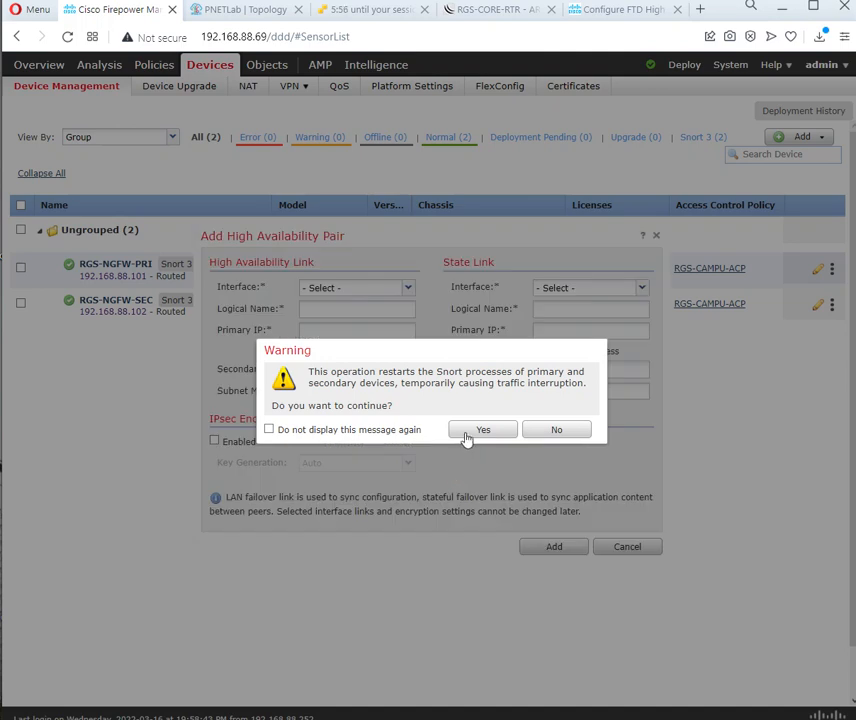
click(466, 437)
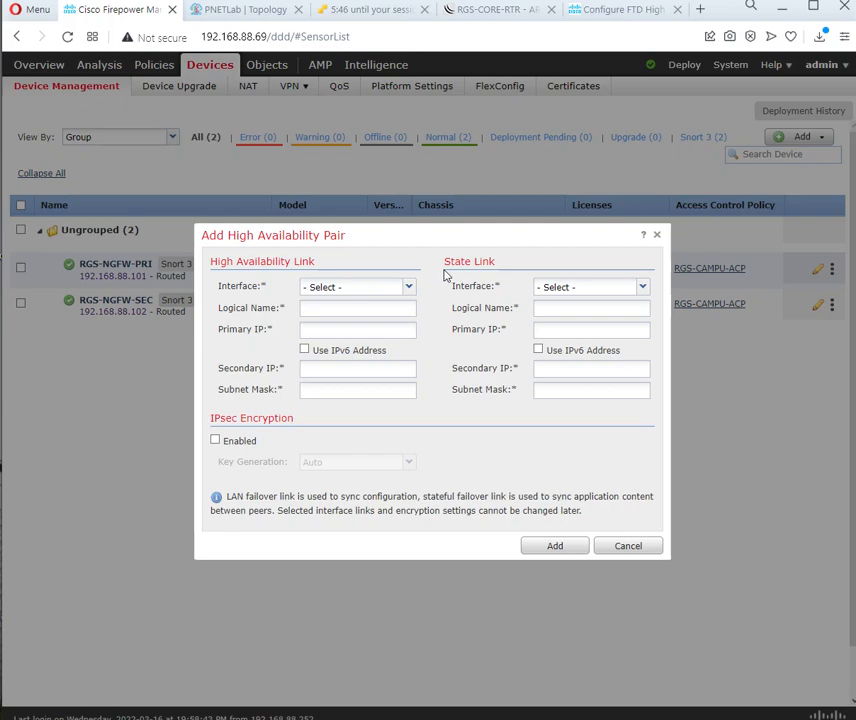
Check the failover links in the PNETLab topology and set the High Availability Link interface to GigabitEthernet0/8
click(205, 12)
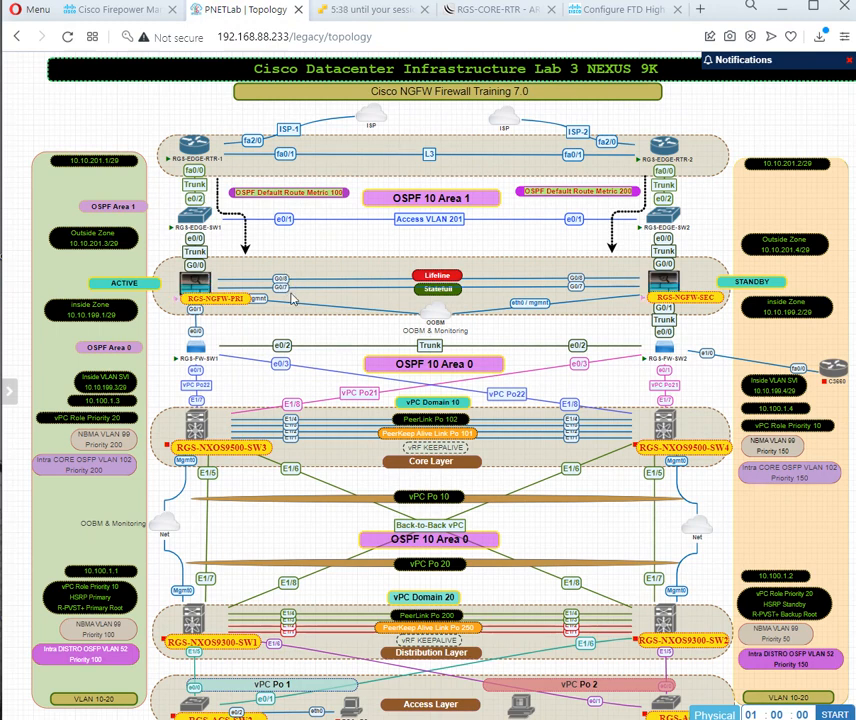
click(150, 12)
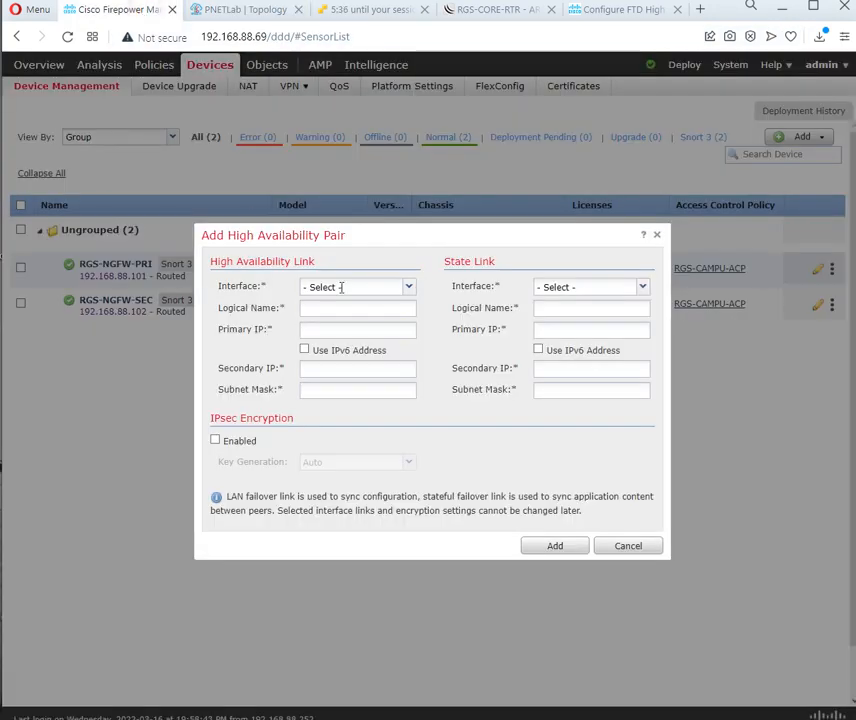
click(409, 287)
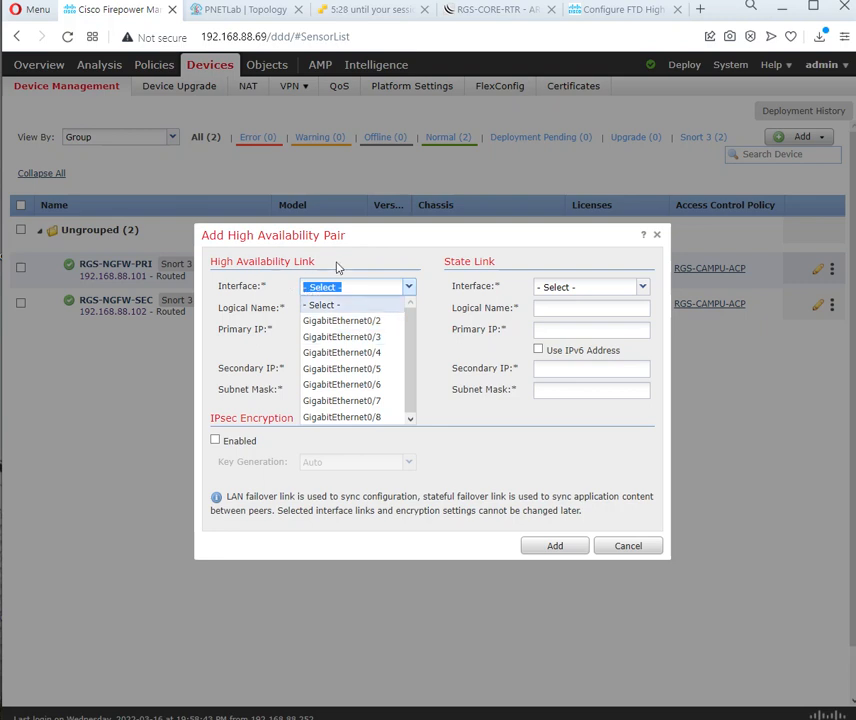
click(250, 10)
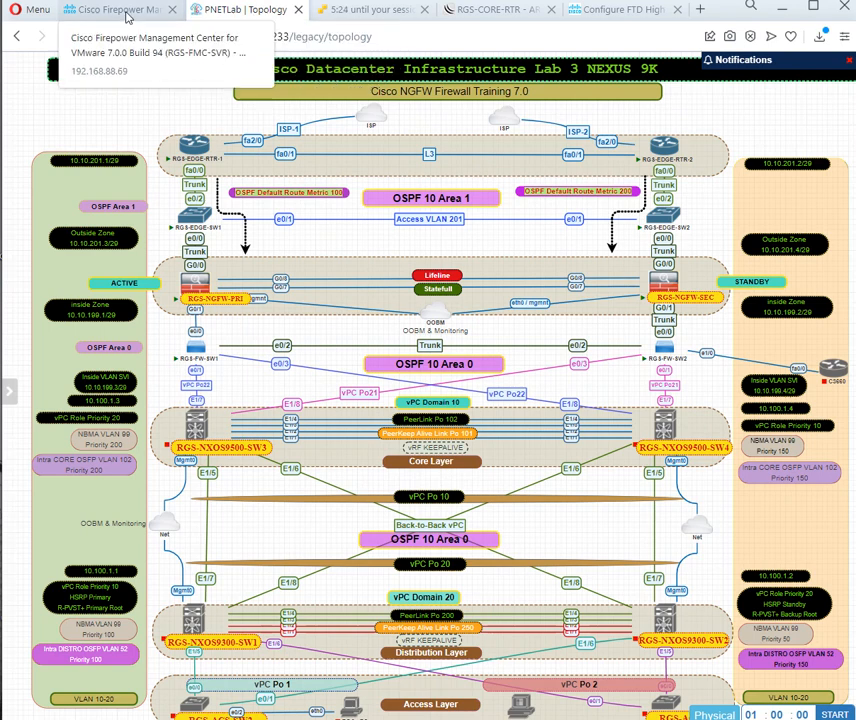
click(85, 10)
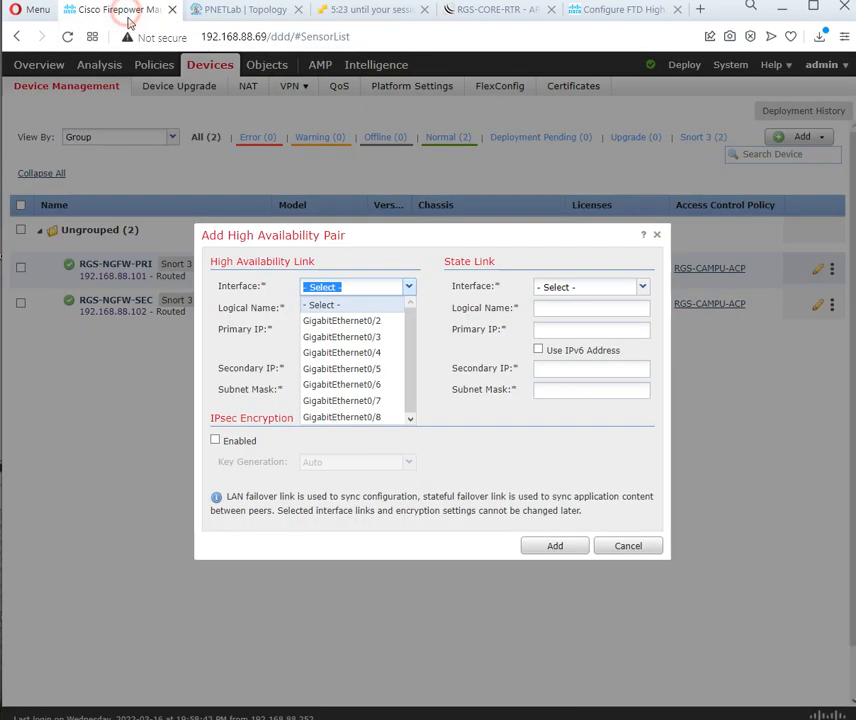
click(378, 416)
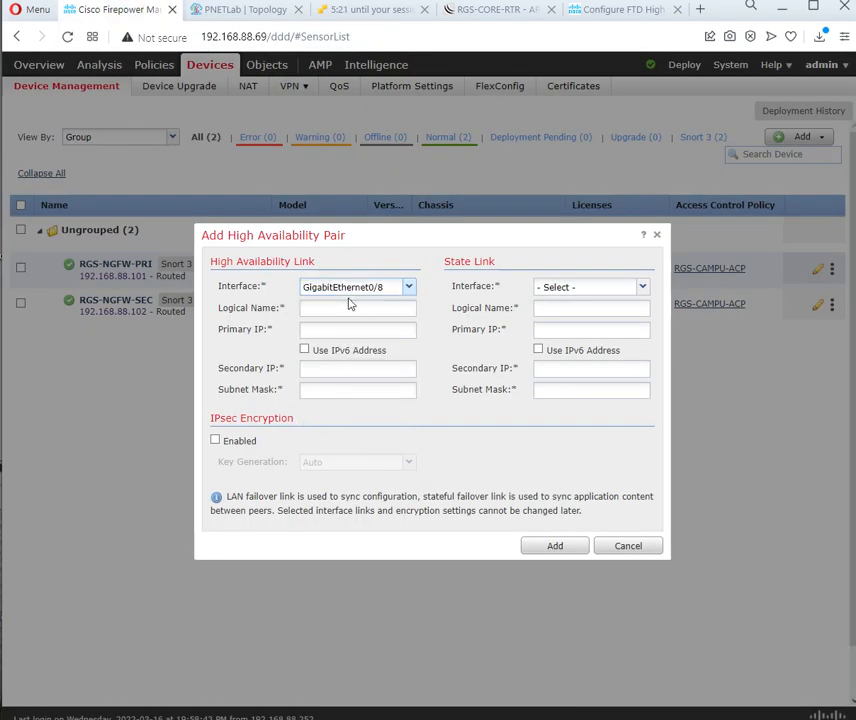
Enter Keepalive-Link as the High Availability Link's logical name and replace it with Lifeline after consulting the topology
click(350, 310)
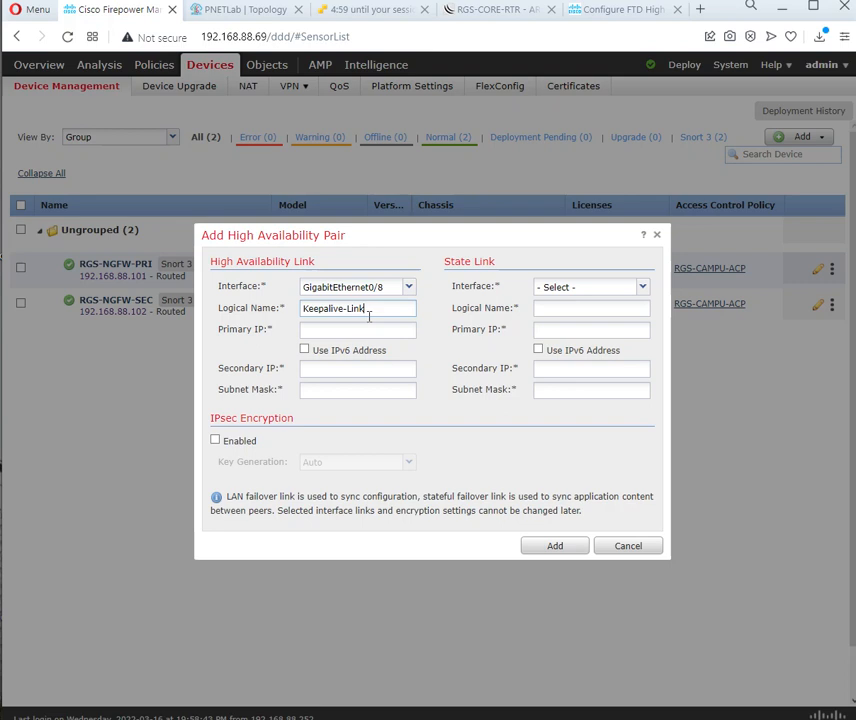
triple_click(376, 310)
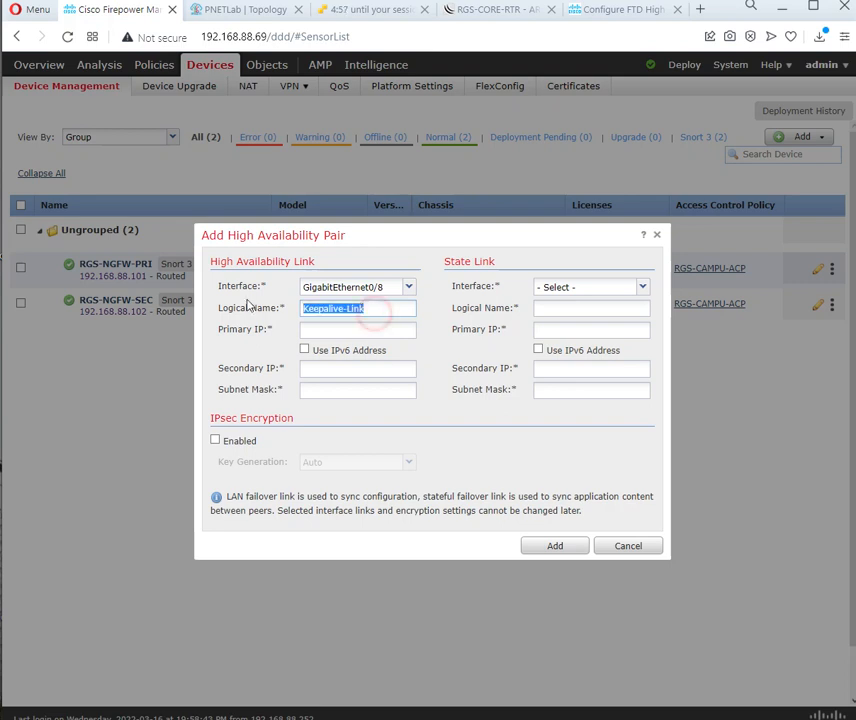
click(355, 307)
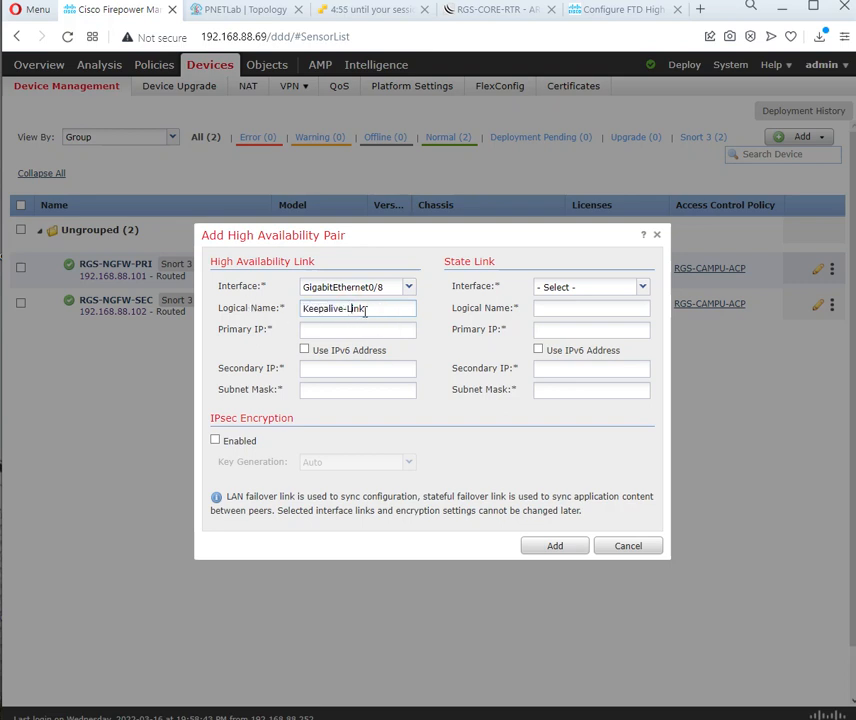
click(254, 14)
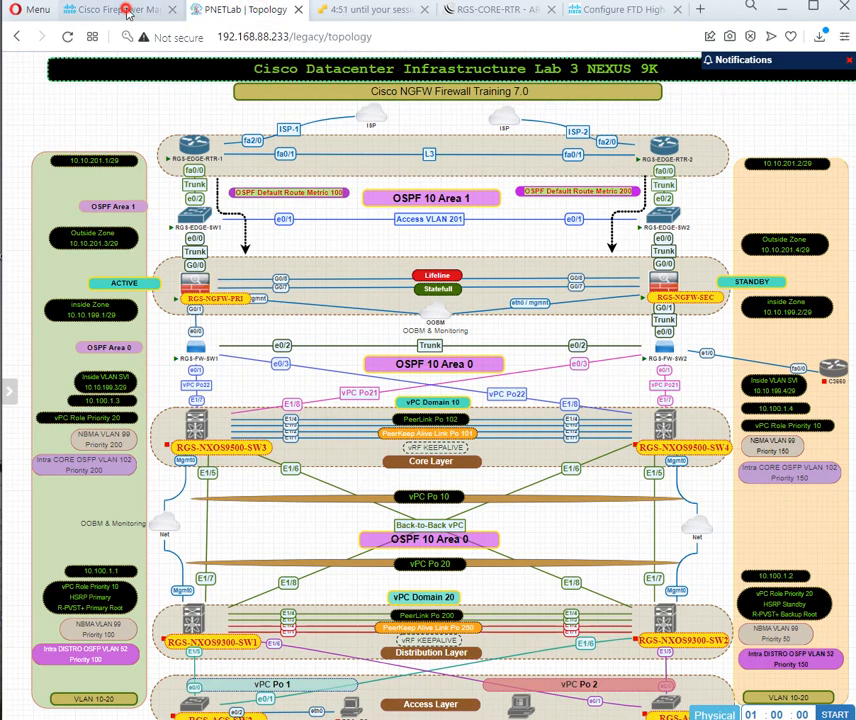
click(86, 10)
triple_click(370, 310)
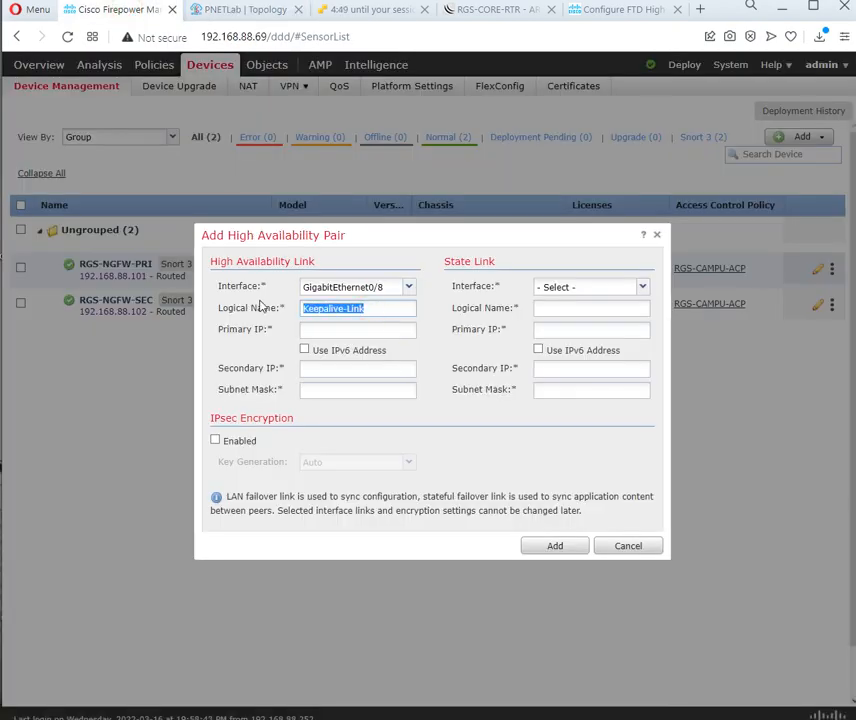
text(Lifeline)
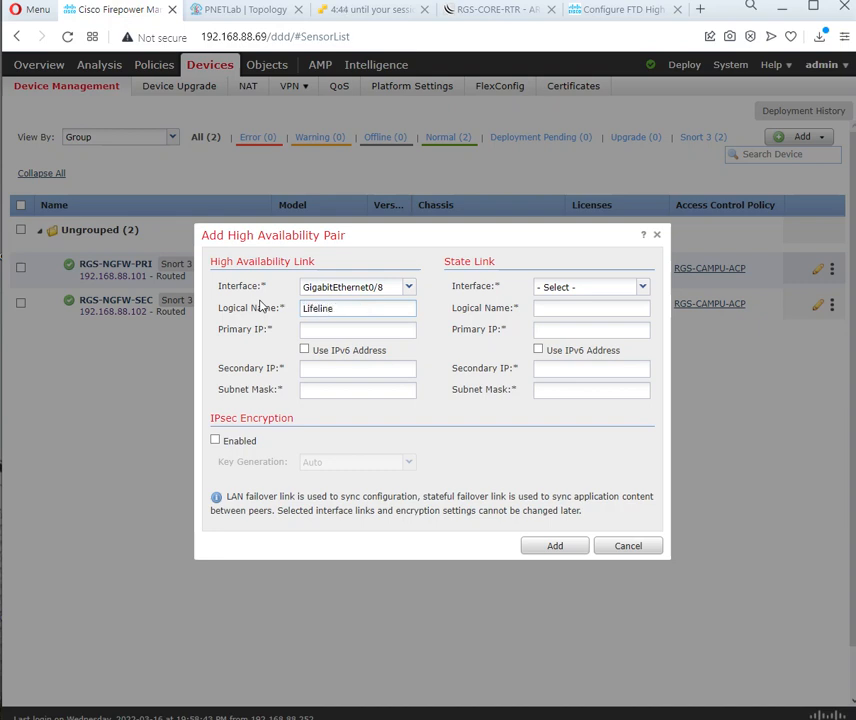
Set the High Availability Link's primary IP to 192.168.10.1, secondary IP to 192.168.10.2 and subnet mask to 255.255.255.252
click(341, 331)
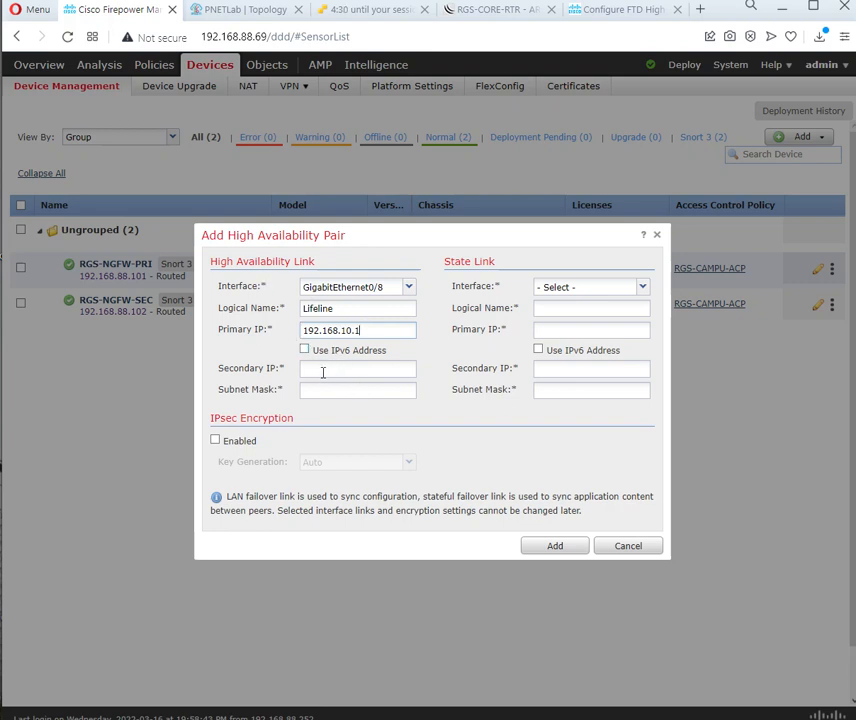
click(322, 370)
click(216, 11)
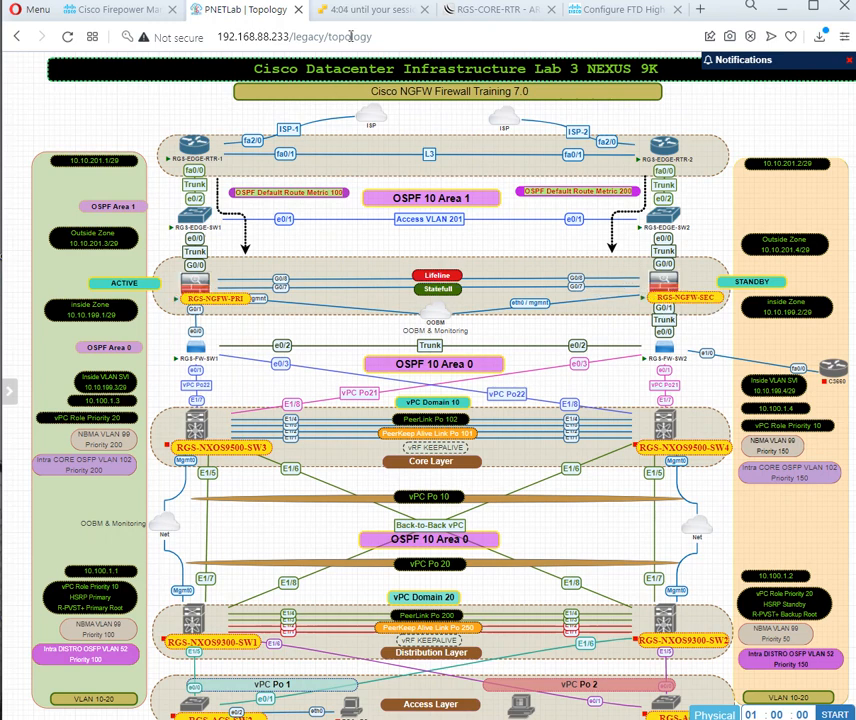
click(85, 9)
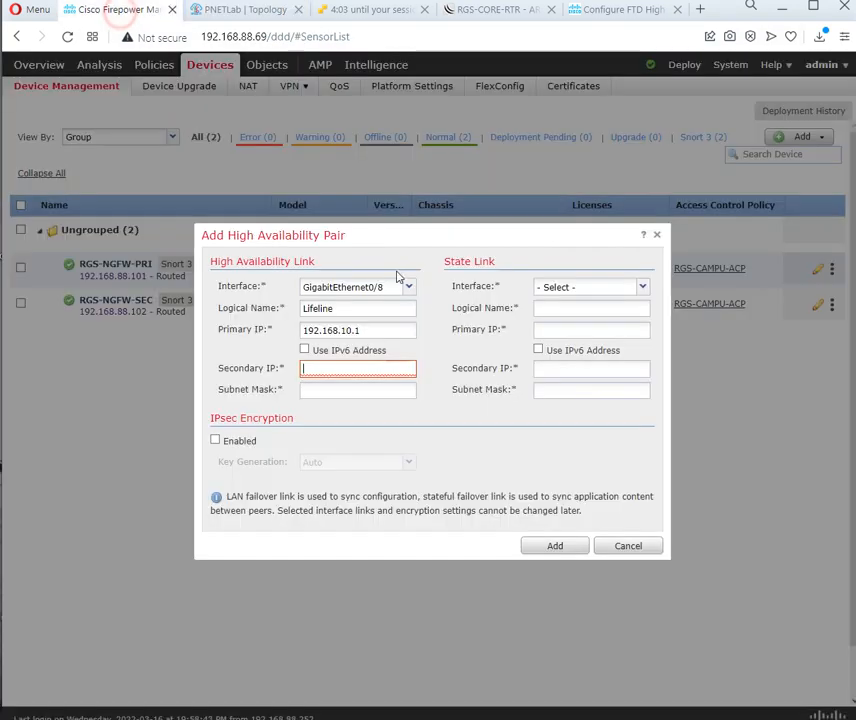
click(372, 363)
text(192.168.10.2)
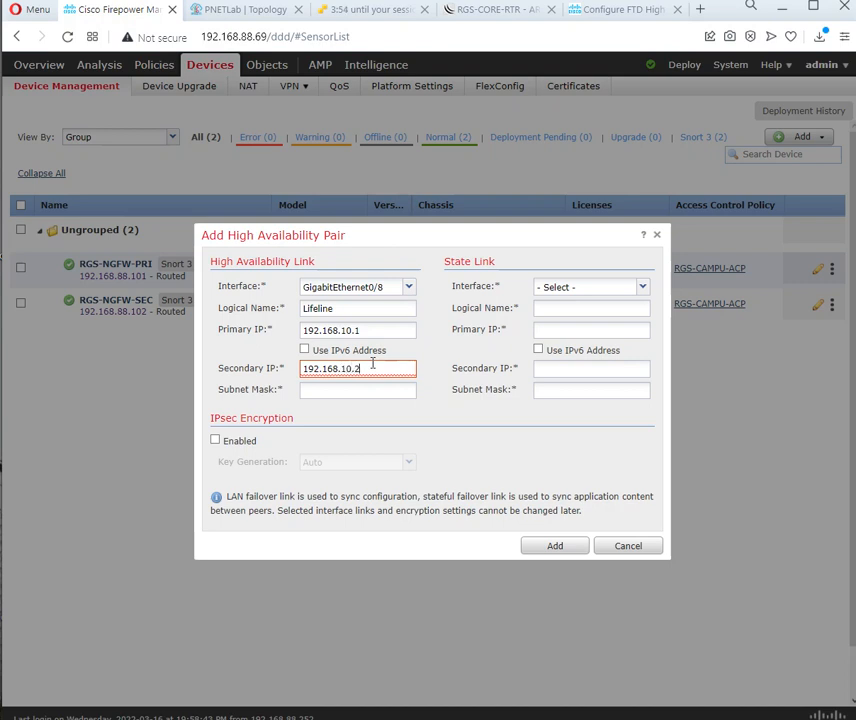
click(375, 391)
text(255)
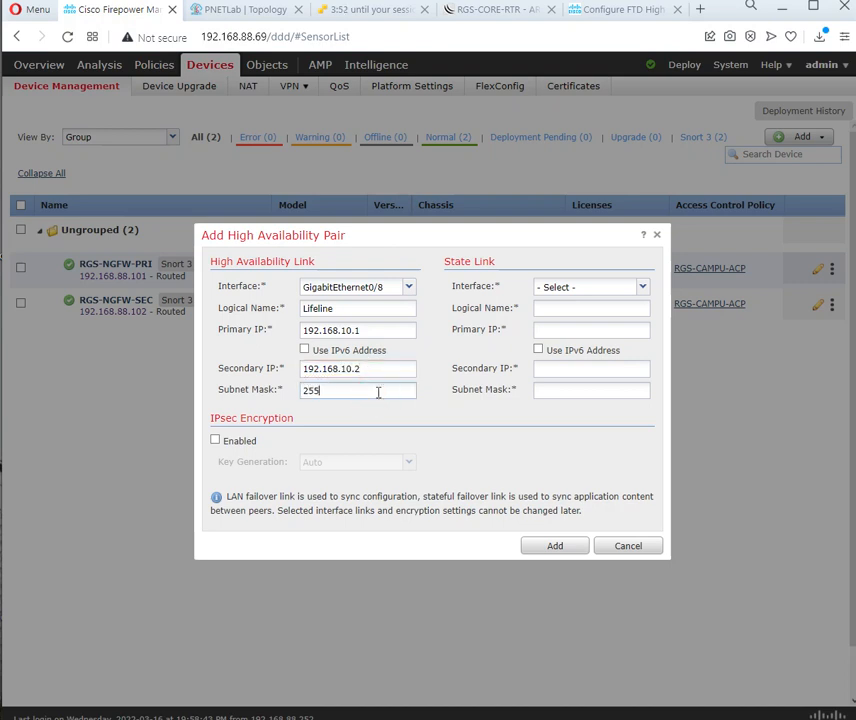
text(.255.255.252)
Change the High Availability Link's logical name to FailoverLink
drag(446, 262, 514, 268)
click(514, 268)
click(642, 288)
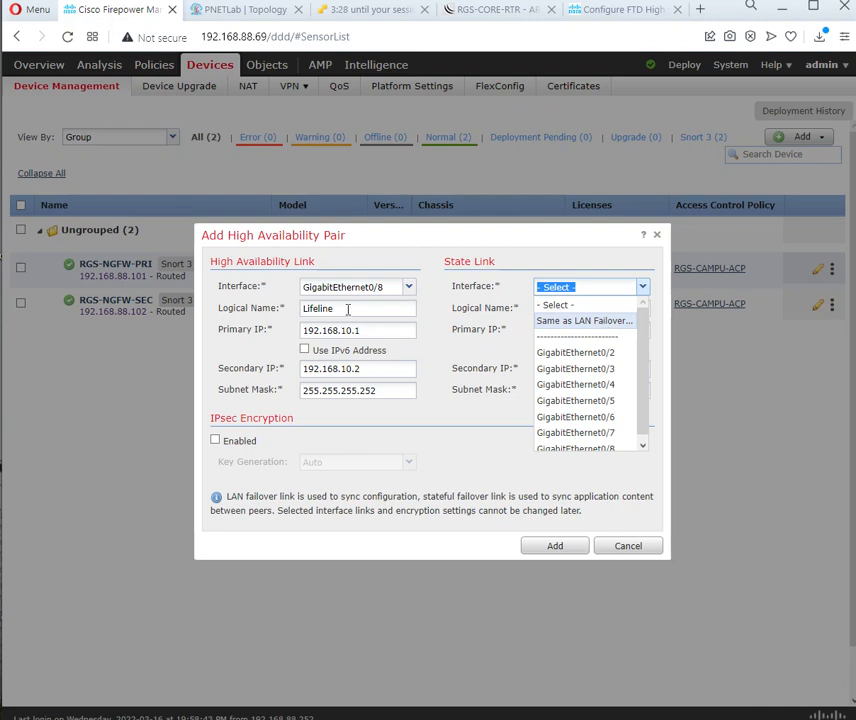
drag(348, 310, 249, 313)
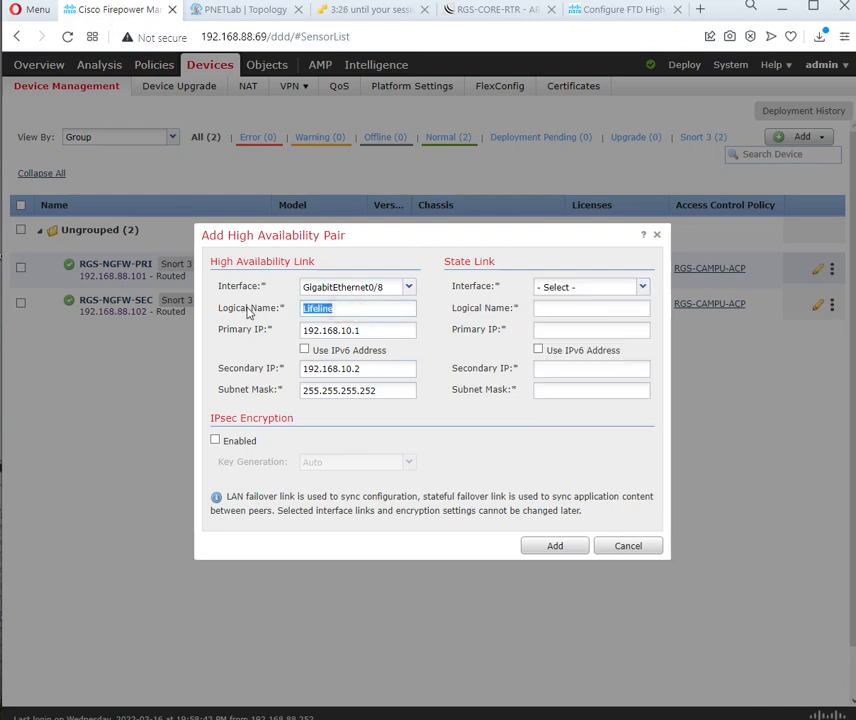
text(FailoverLink)
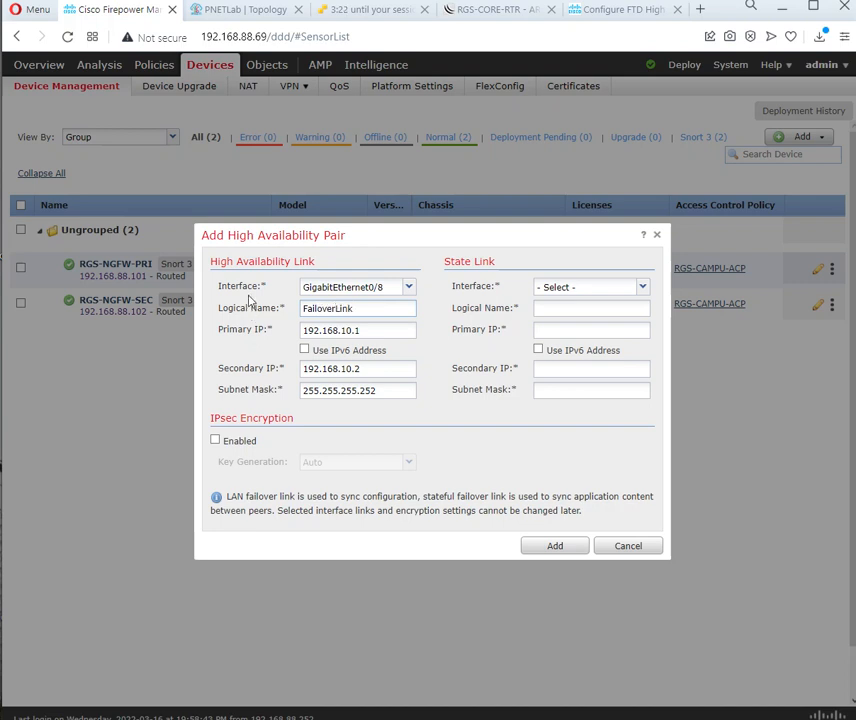
Set the State Link interface to GigabitEthernet0/7 and check it against the stateful link in the PNETLab topology
click(642, 287)
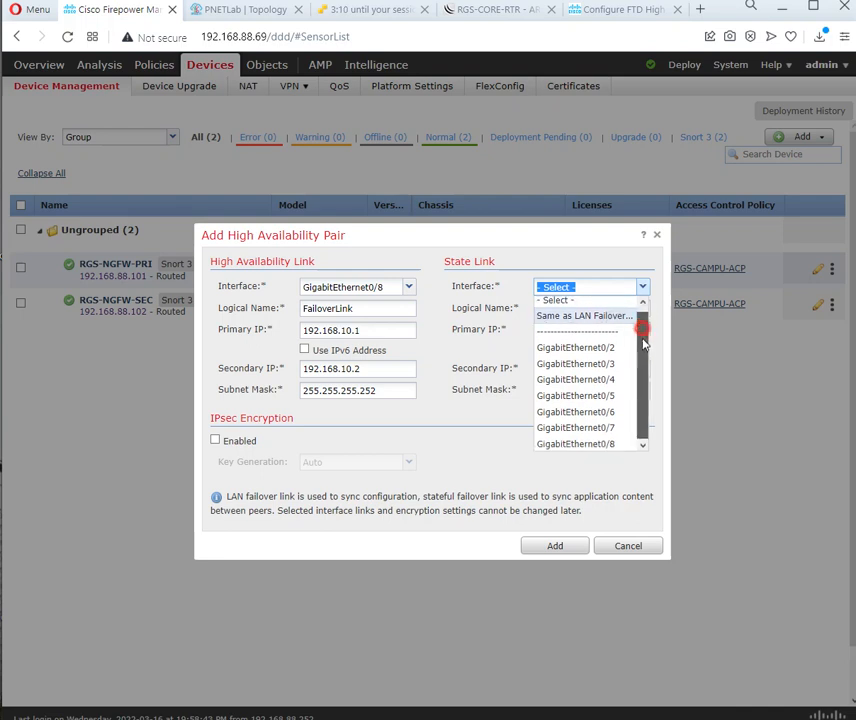
drag(642, 325, 641, 354)
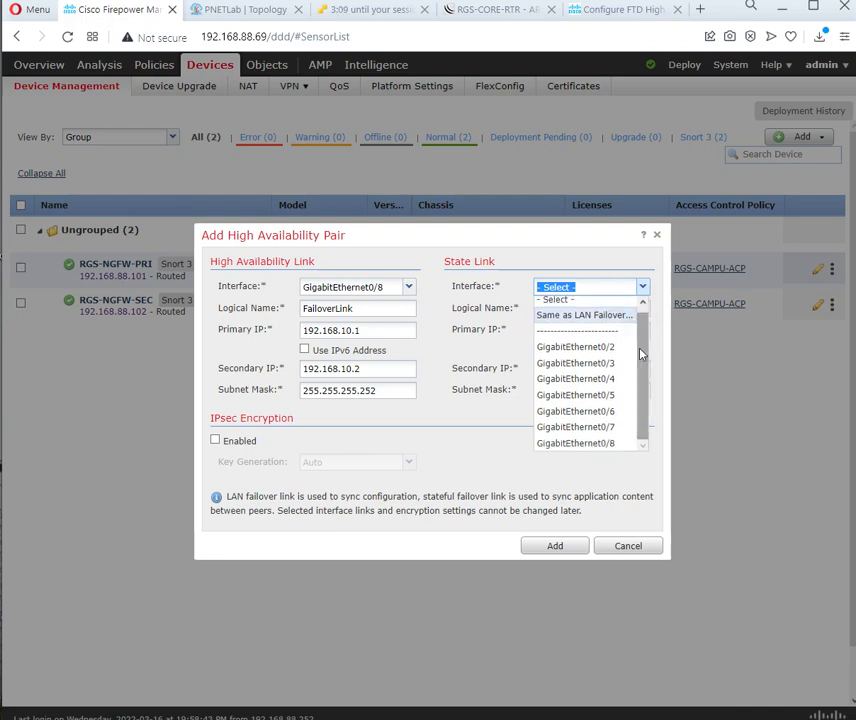
click(600, 428)
click(240, 12)
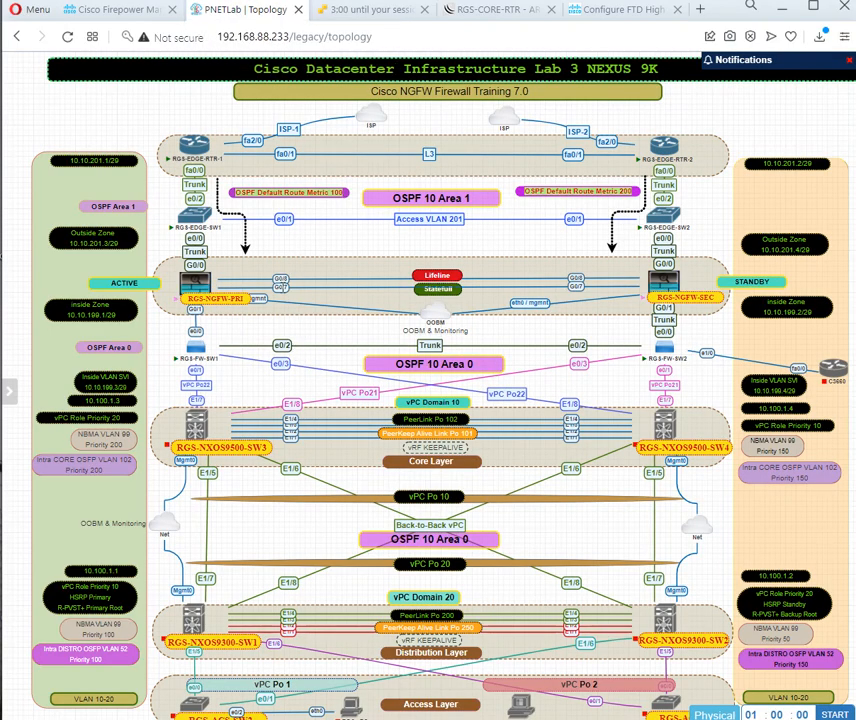
click(135, 10)
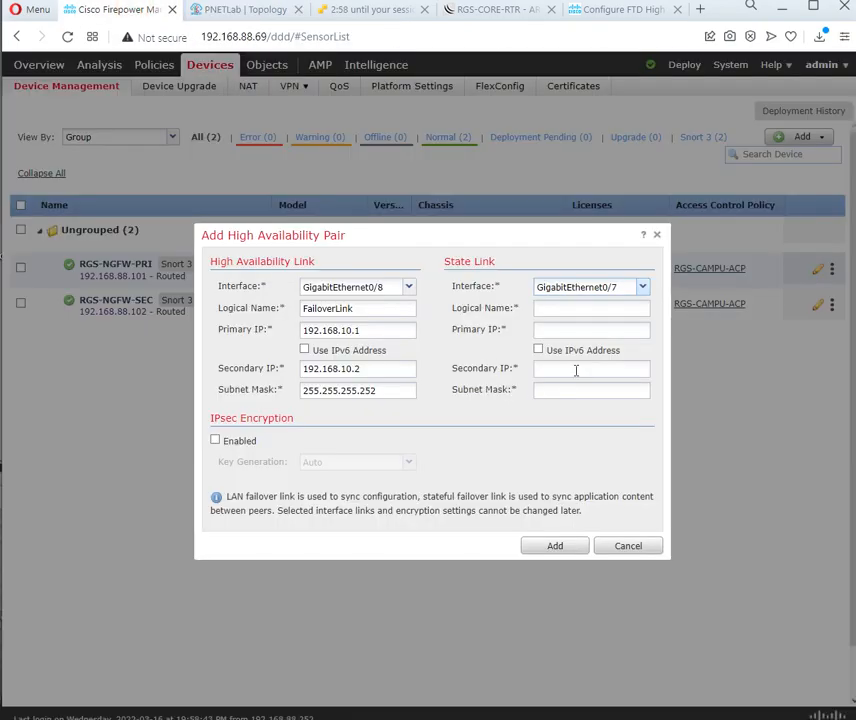
Name the State Link StatefulLink with primary IP 192.168.20.1, secondary IP 192.168.20.2 and subnet mask 255.255.255.252, and add the high availability pair
click(563, 307)
click(594, 329)
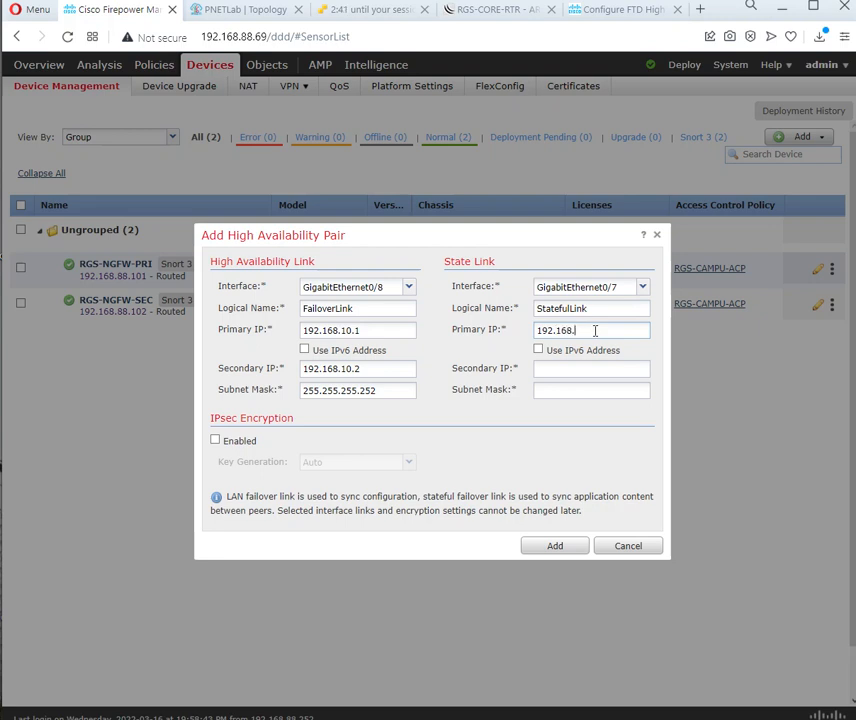
text(20.1)
click(601, 365)
text(19)
key(Tab)
text(255.255.255.)
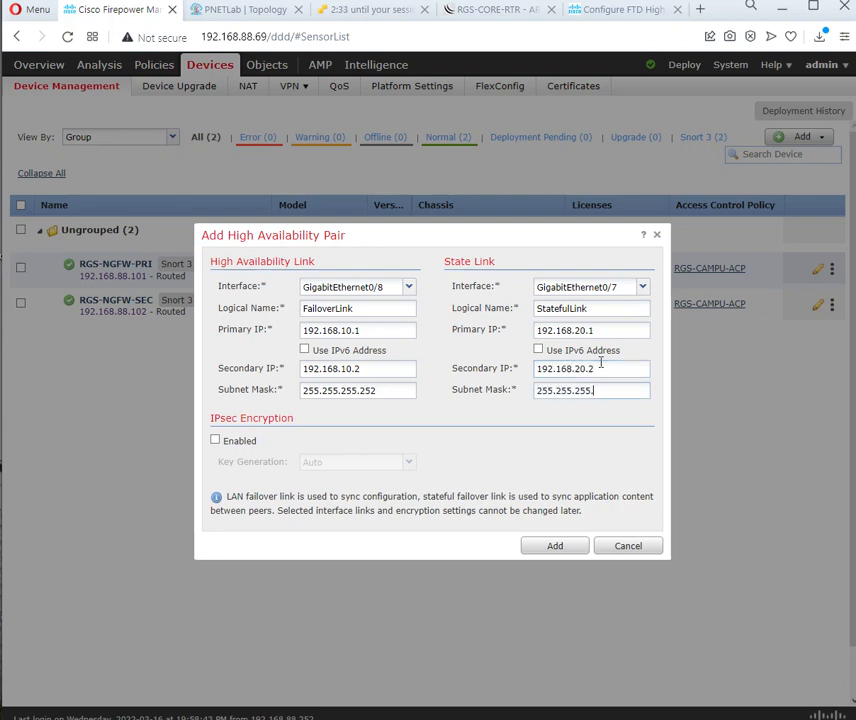
text(252)
click(551, 548)
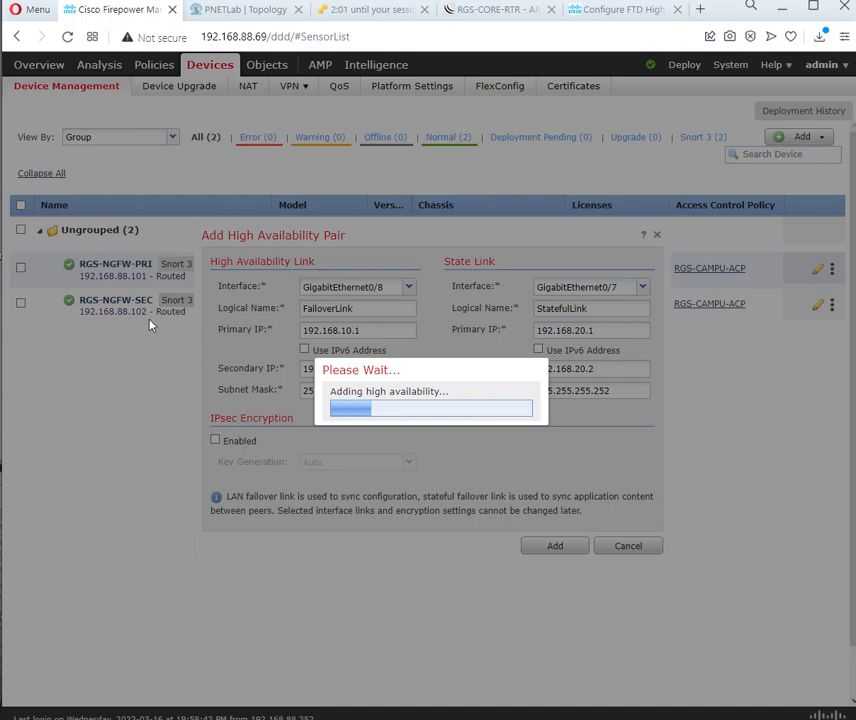
Look over the PNETLab topology and ESXi monitor, return to Firepower Management Center, and acknowledge the notice about the added pair
click(243, 10)
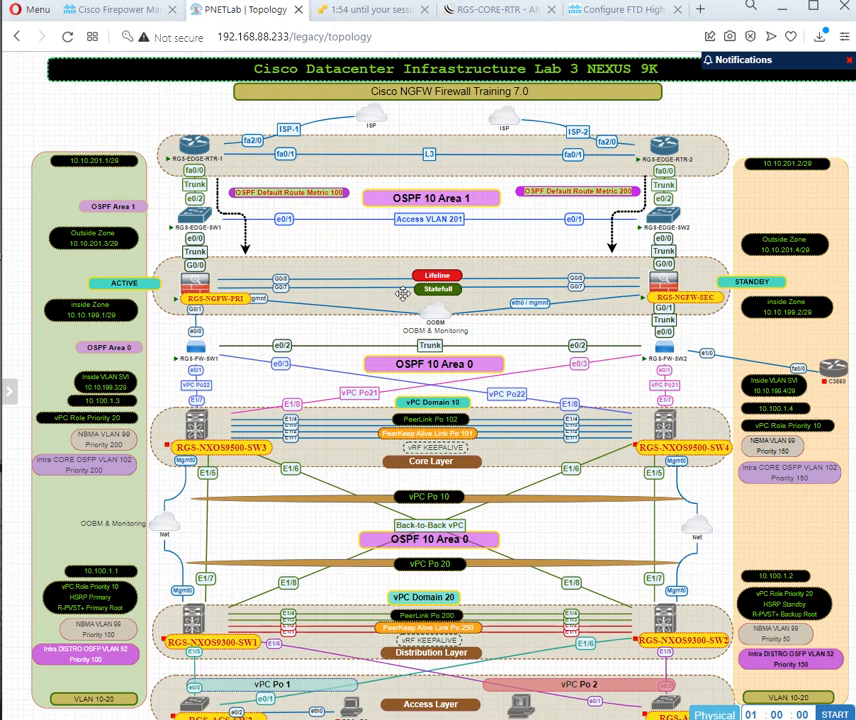
click(346, 11)
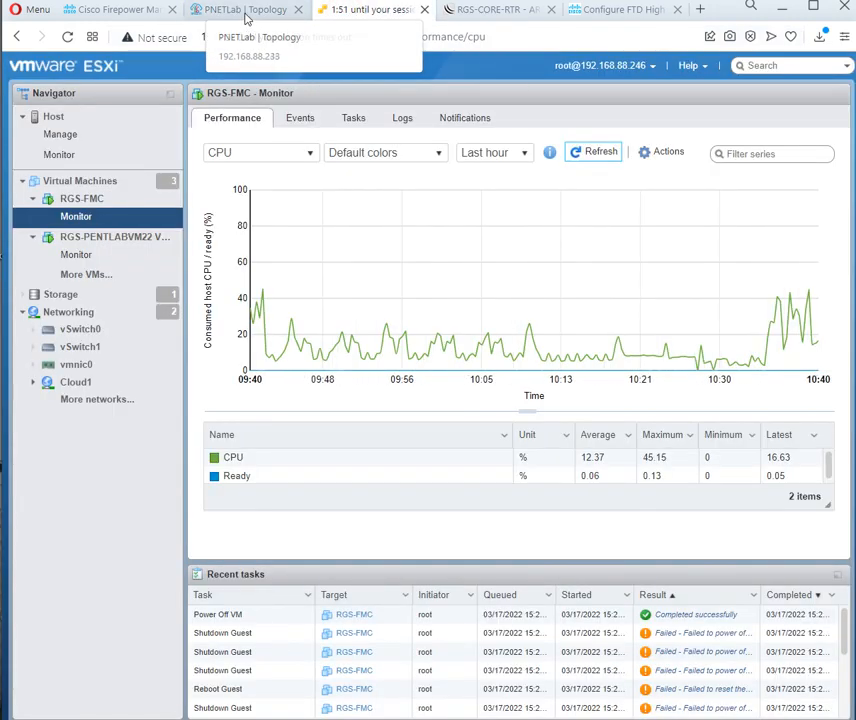
click(245, 12)
click(112, 12)
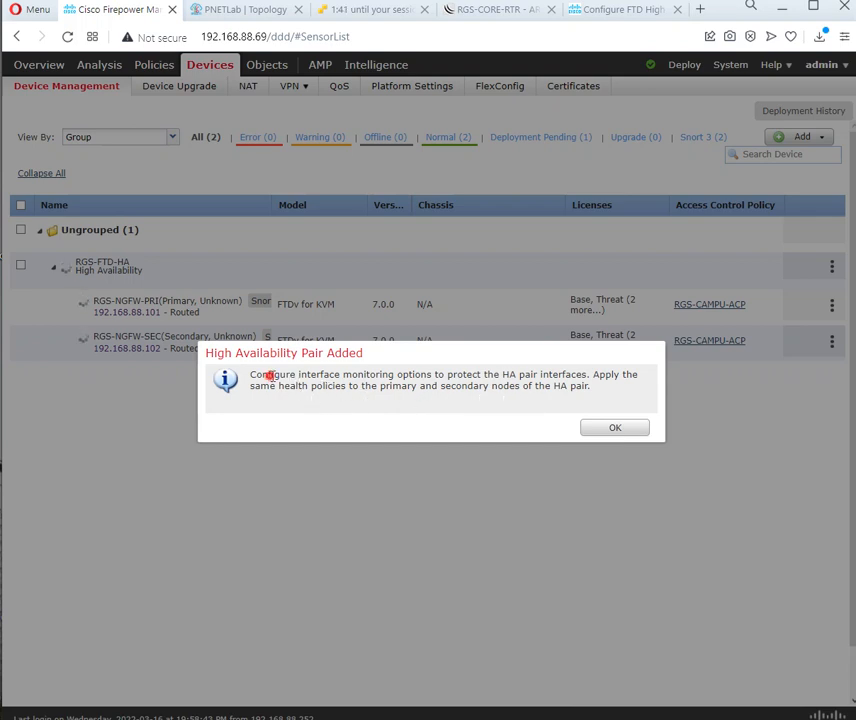
drag(268, 374, 431, 376)
click(613, 429)
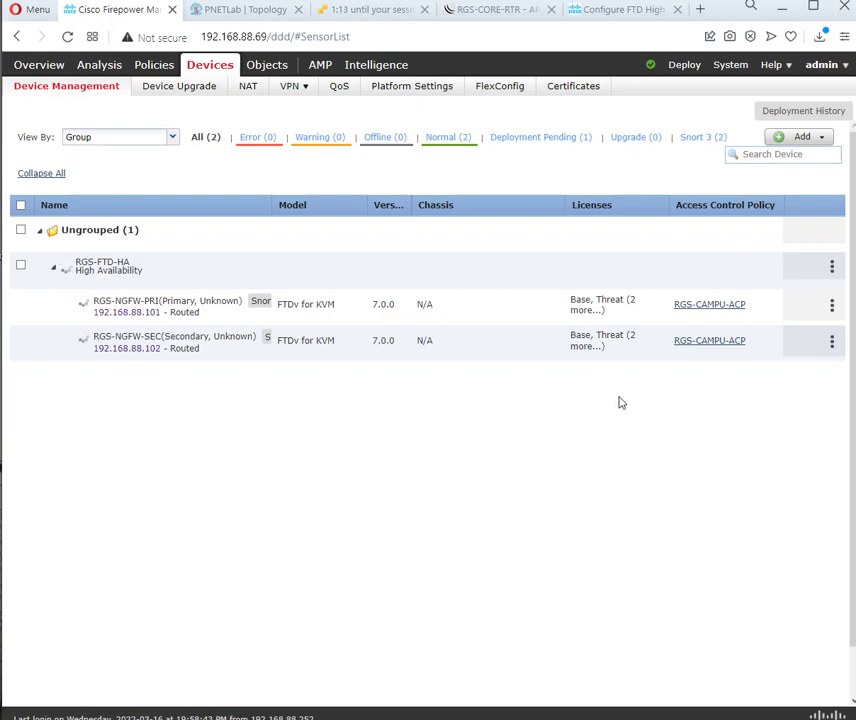
Switch to VMware ESXi and refresh the CPU performance chart of the RGS-FMC virtual machine
click(388, 12)
click(592, 154)
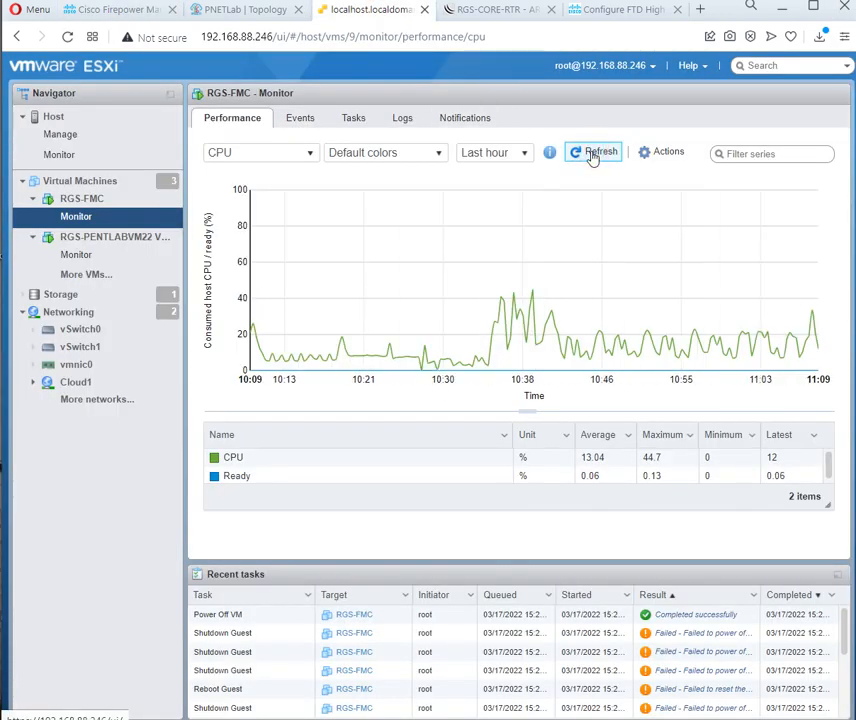
click(592, 154)
click(592, 154)
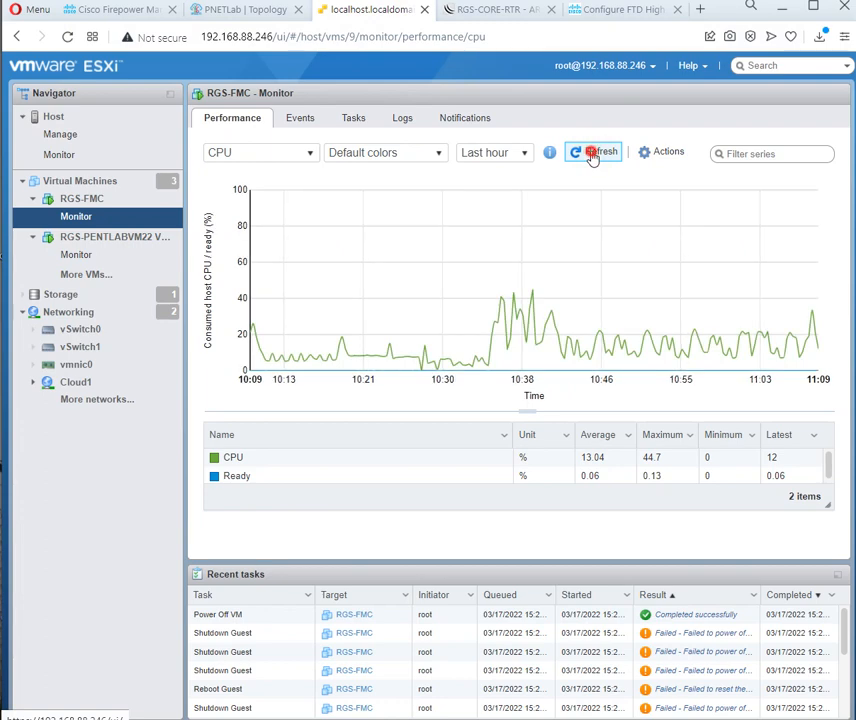
Return to Firepower Management Center, review the completed tasks and health warnings, and open the health monitor of RGS-NGFW-PRI
click(125, 9)
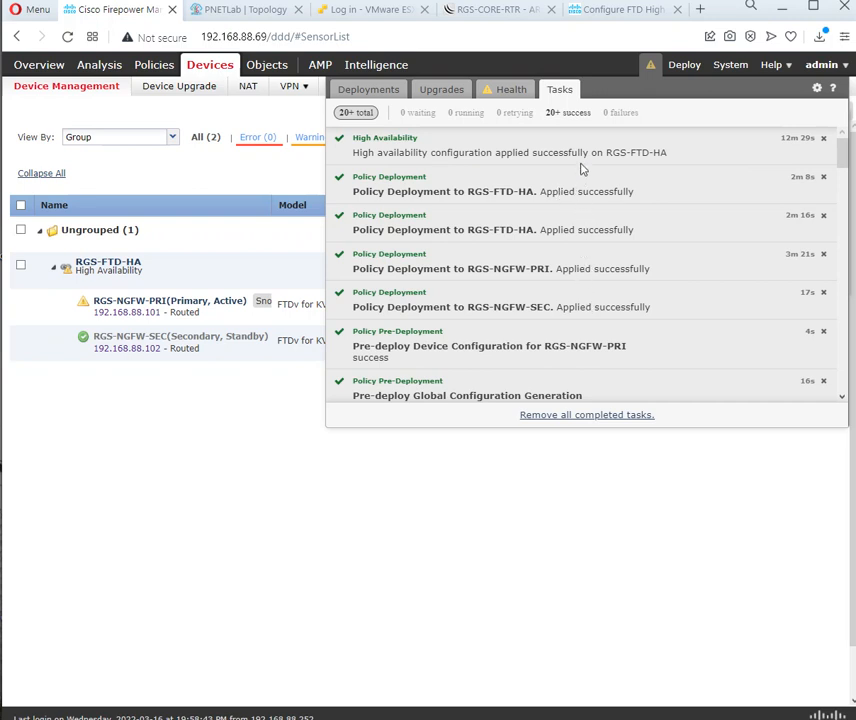
click(267, 407)
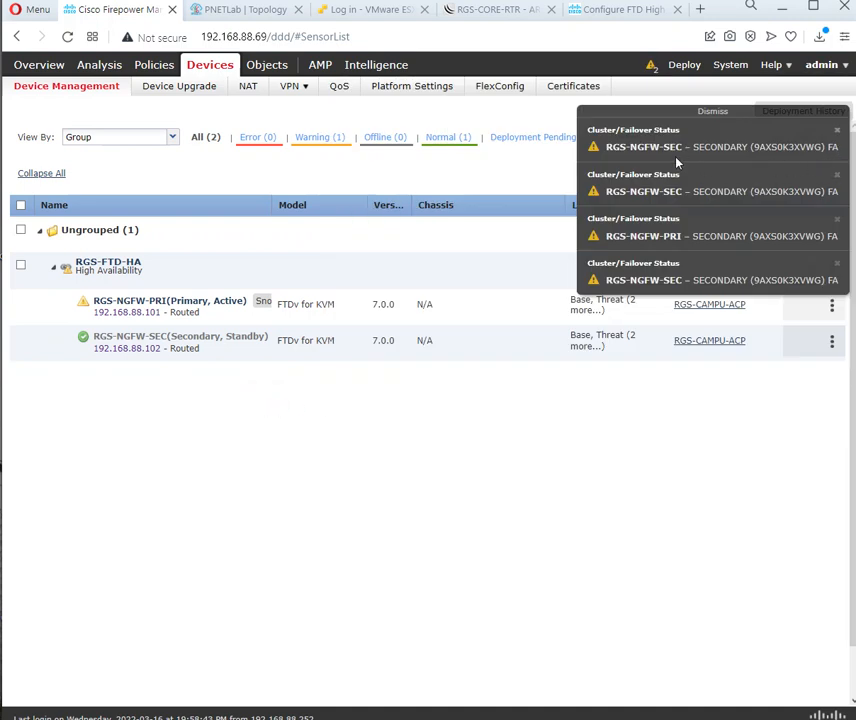
click(652, 68)
click(519, 89)
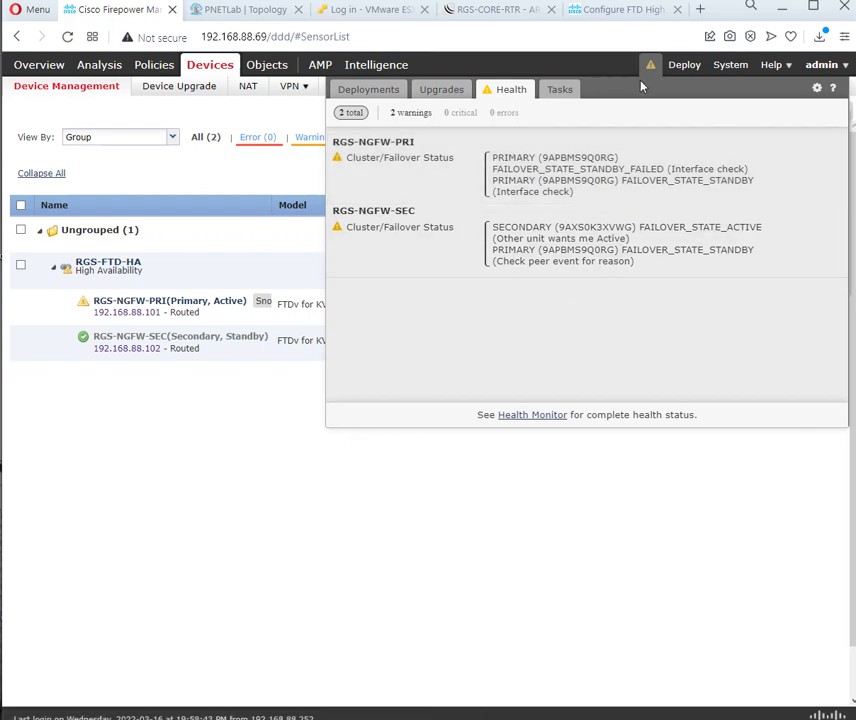
click(511, 92)
click(380, 160)
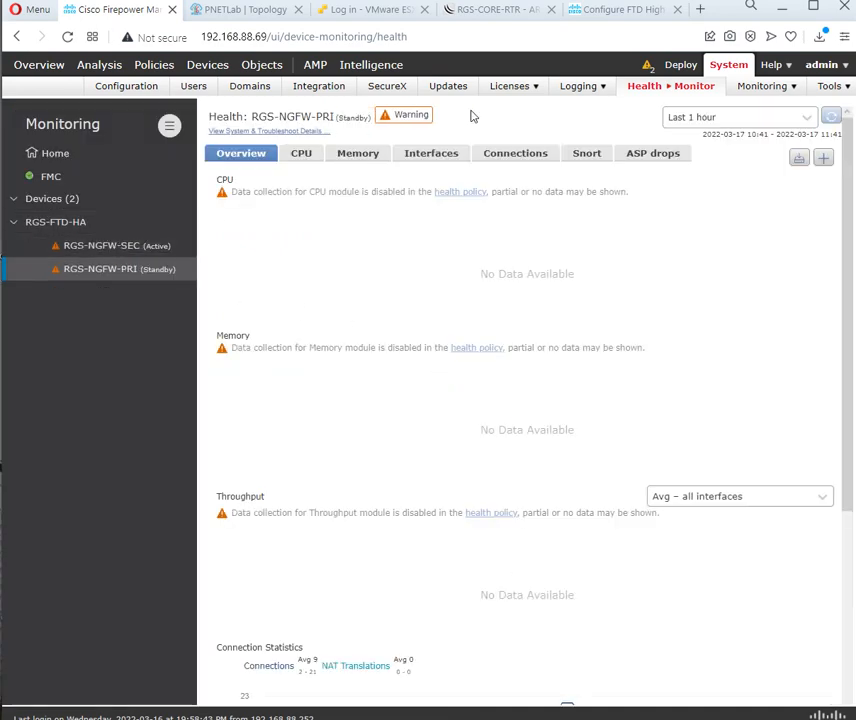
Examine the Cluster/Failover Status alert in RGS-NGFW-PRI's health alerts and rerun all of its health checks
click(405, 114)
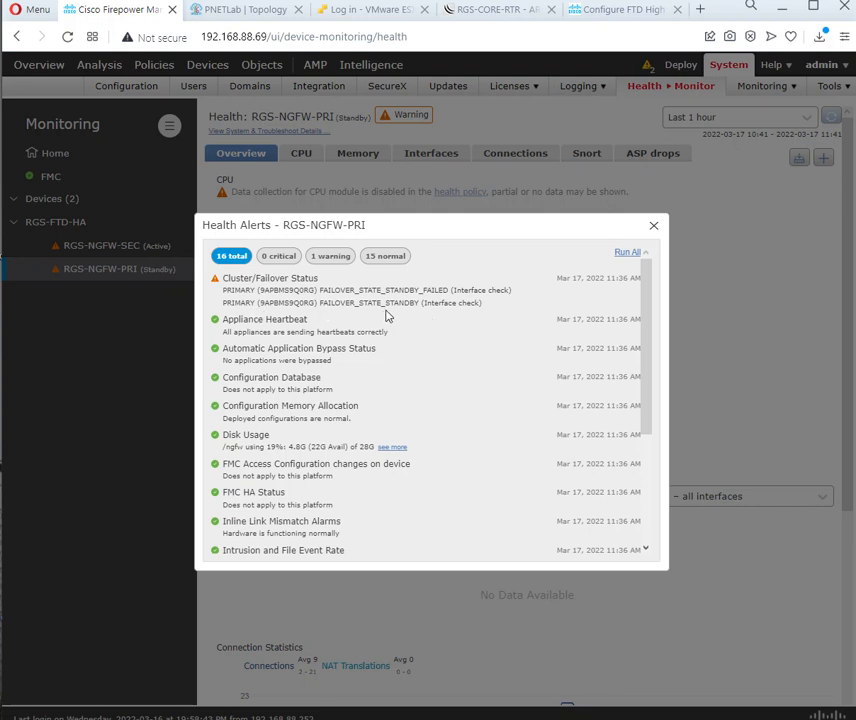
drag(425, 303, 486, 315)
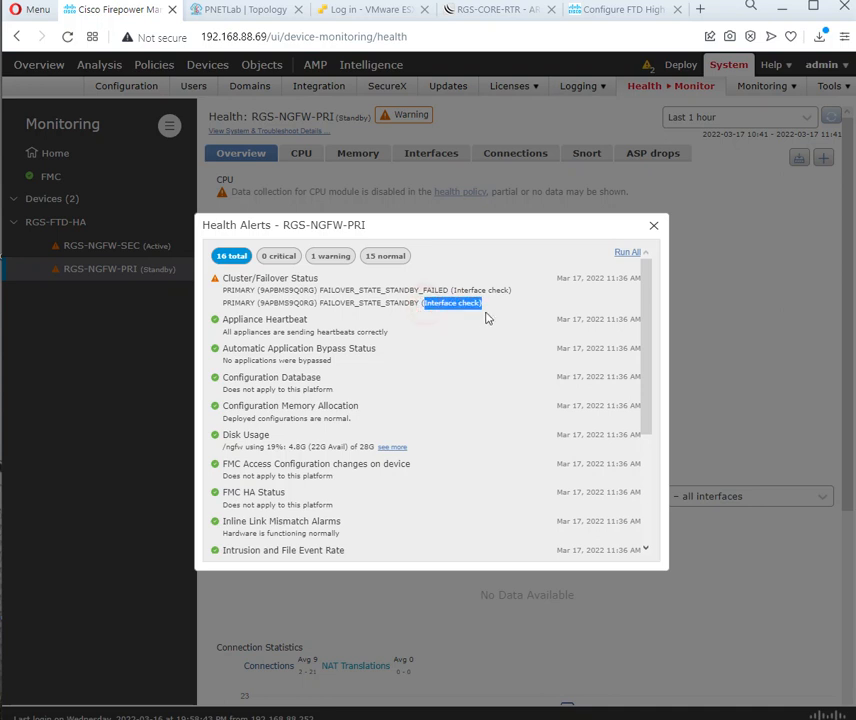
click(484, 312)
click(628, 251)
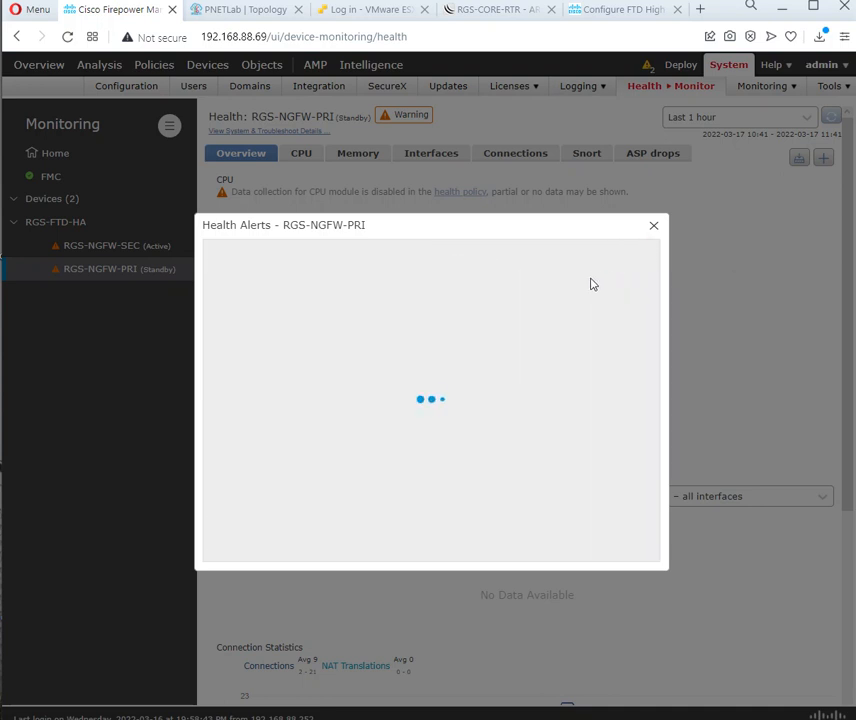
click(653, 229)
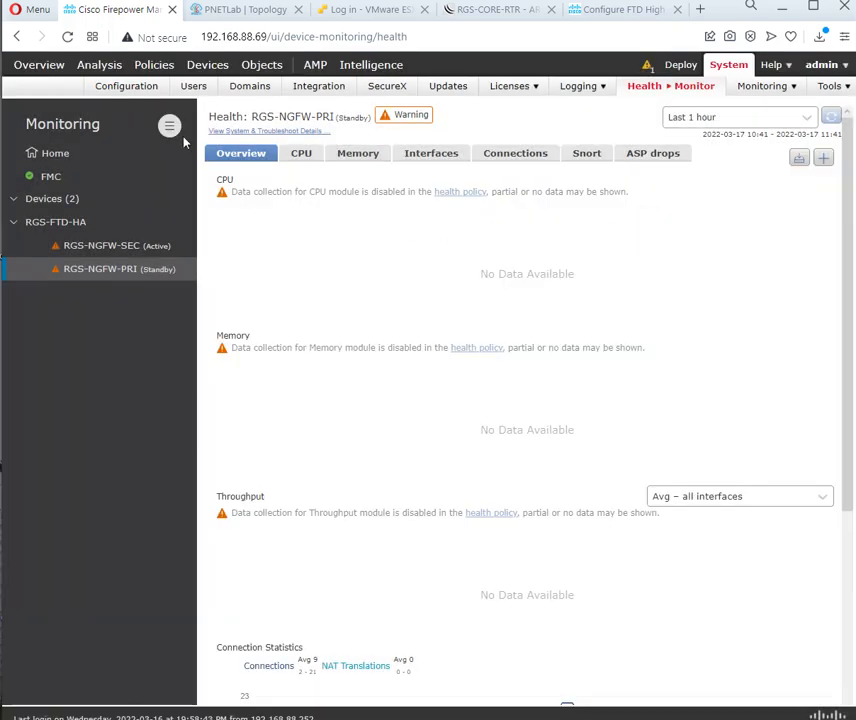
Go back to Device Management and open the high availability configuration of the RGS-FTD-HA pair
mouse_move(160, 70)
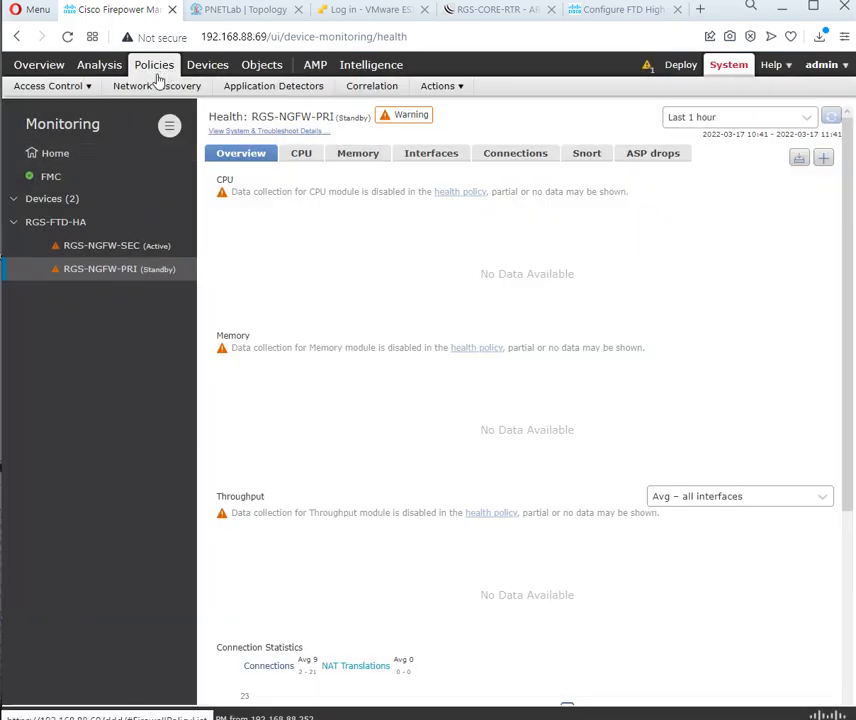
mouse_move(207, 64)
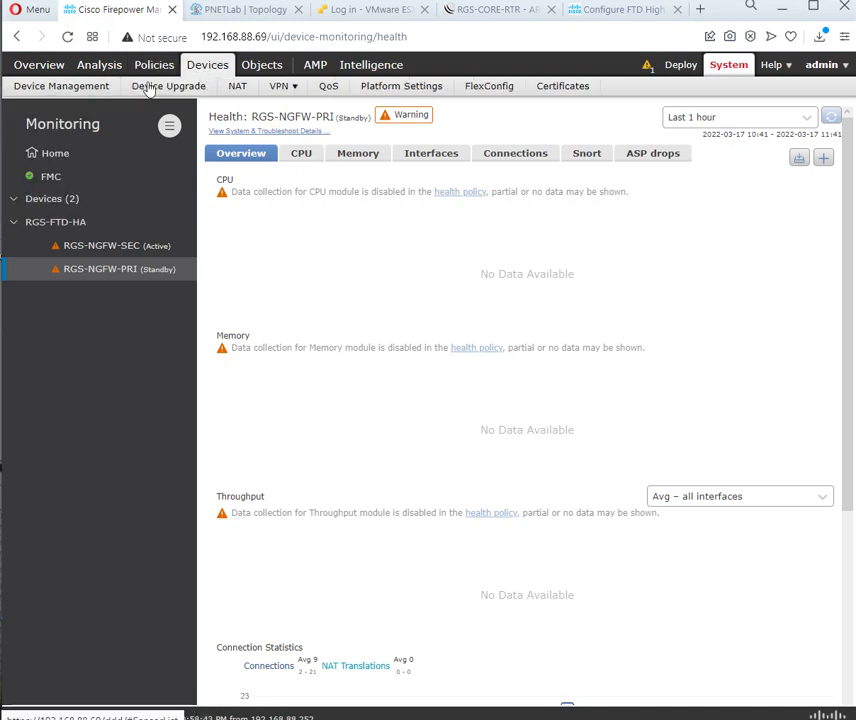
click(96, 88)
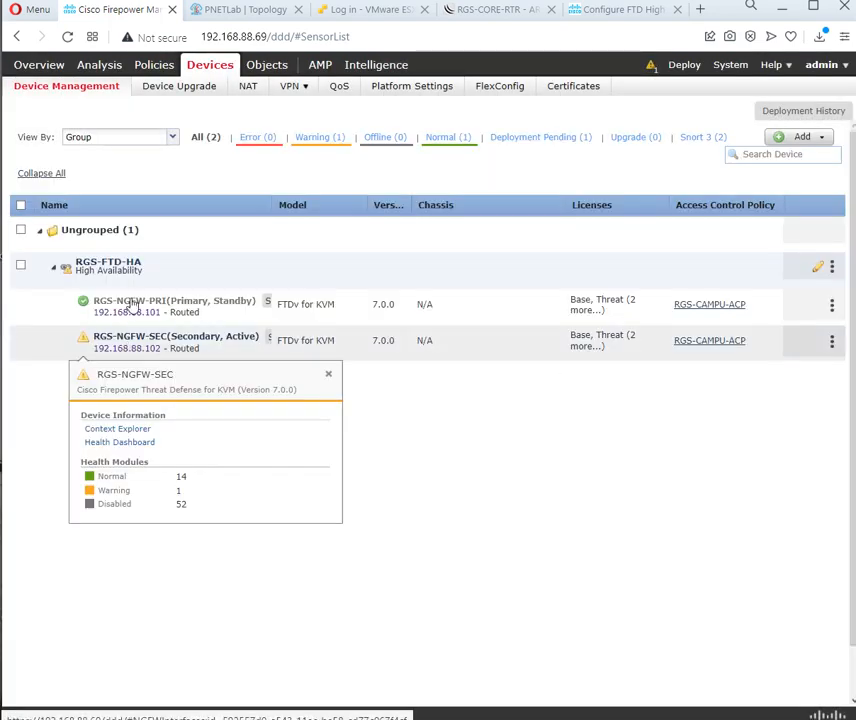
click(135, 267)
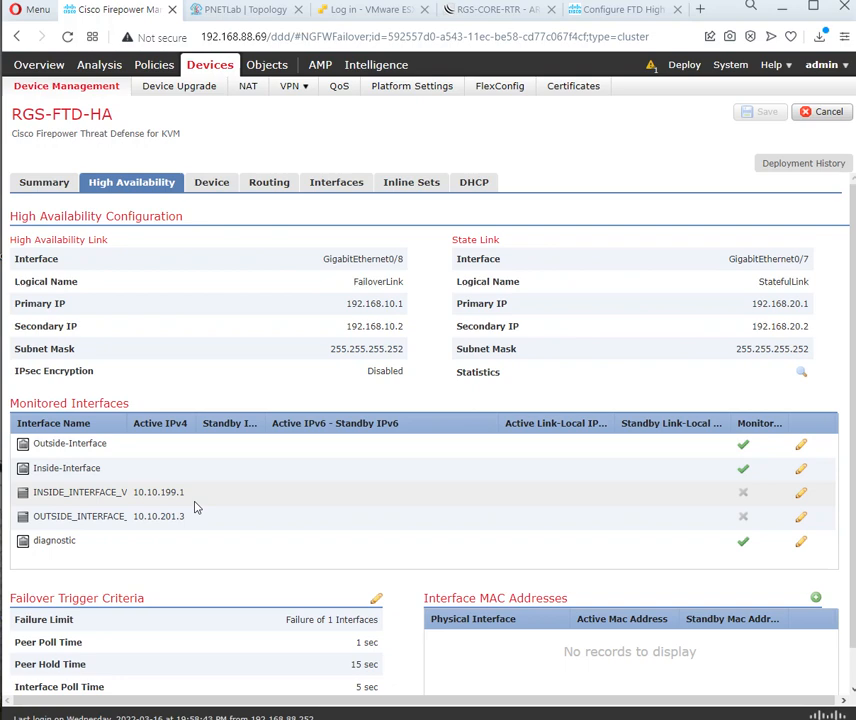
Enable failure monitoring on the INSIDE_INTERFACE_VLAN199 and OUTSIDE_INTERFACE_VLAN201 interfaces
click(801, 496)
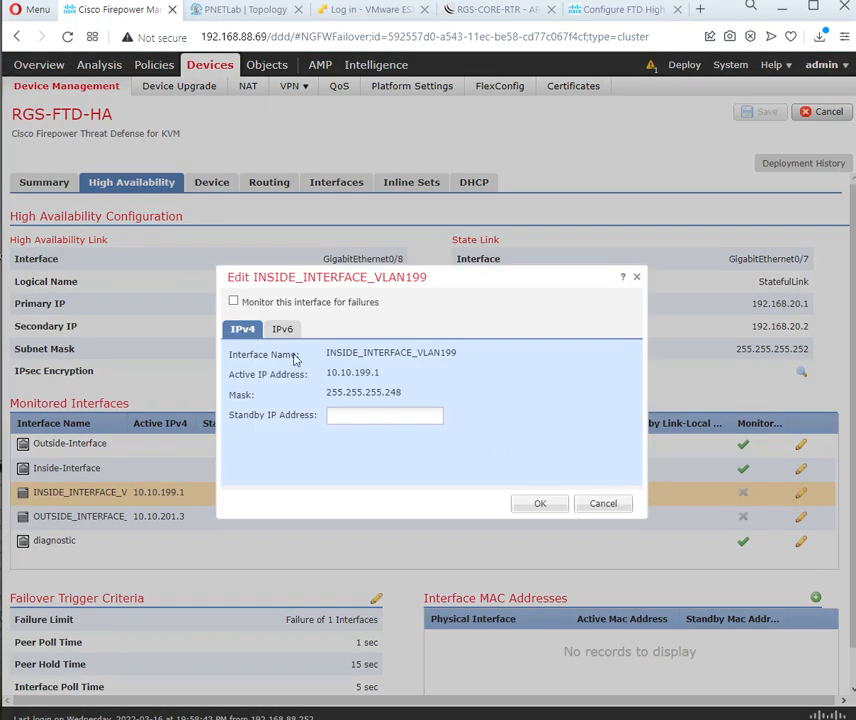
click(234, 302)
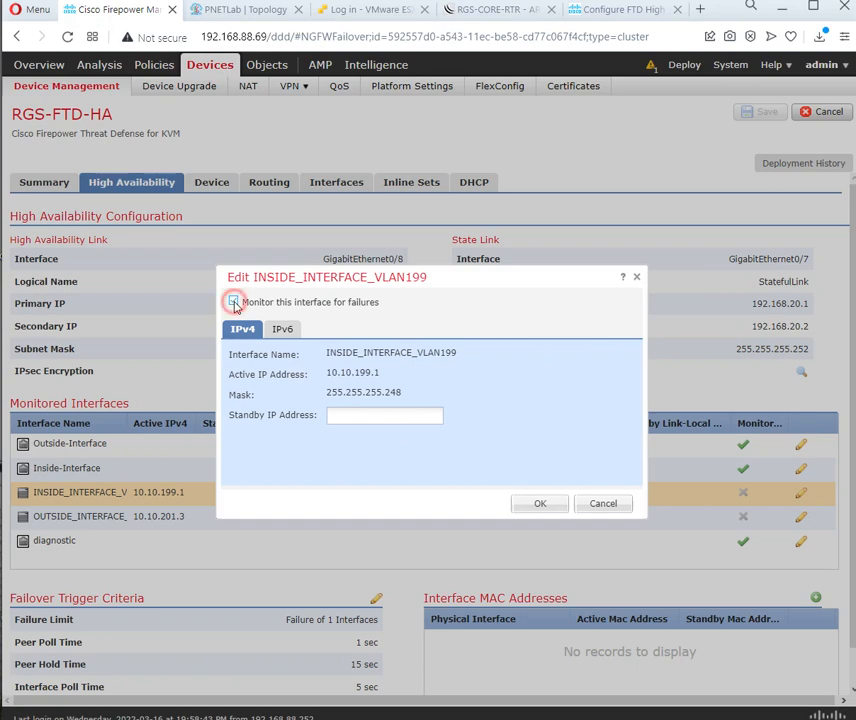
click(540, 504)
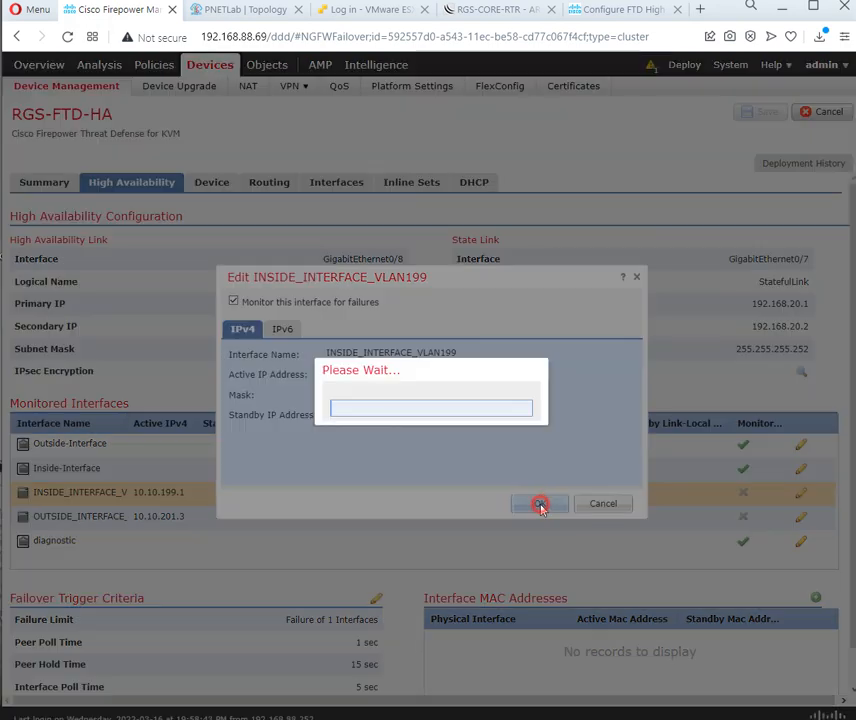
click(801, 520)
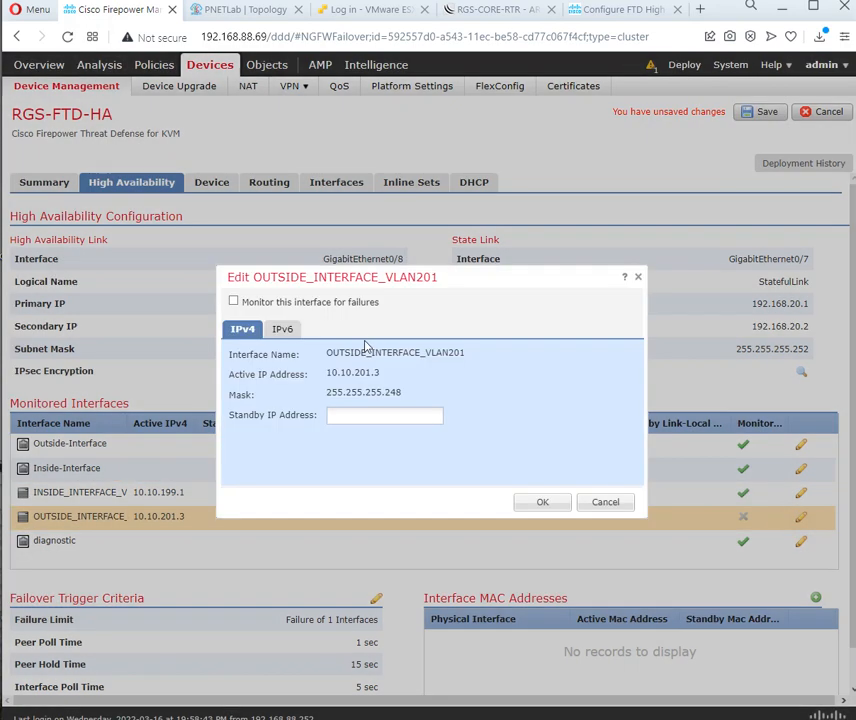
click(233, 301)
click(541, 503)
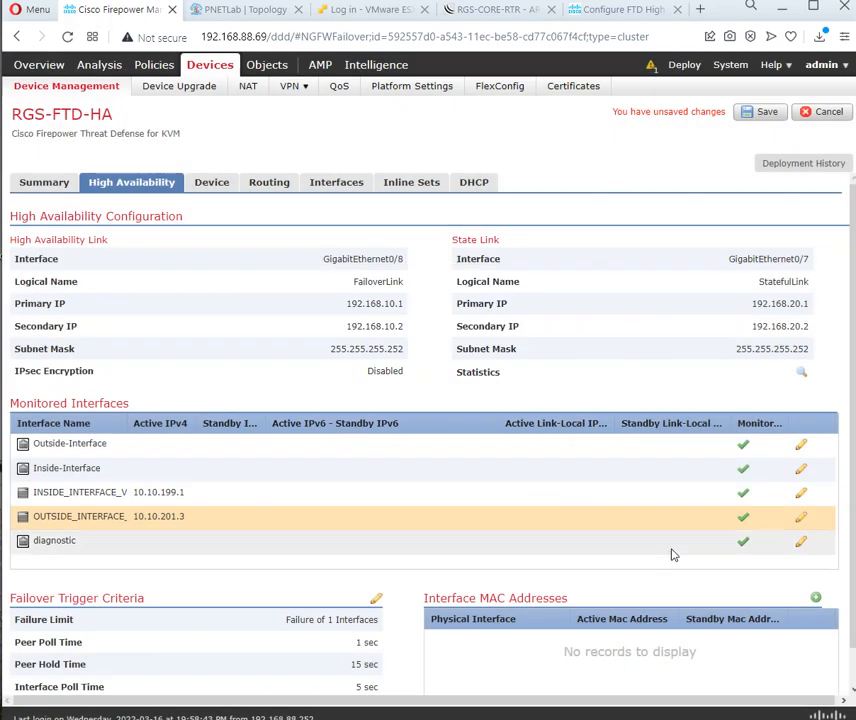
Disable failure monitoring on the diagnostic interface and review the monitored interfaces
click(800, 548)
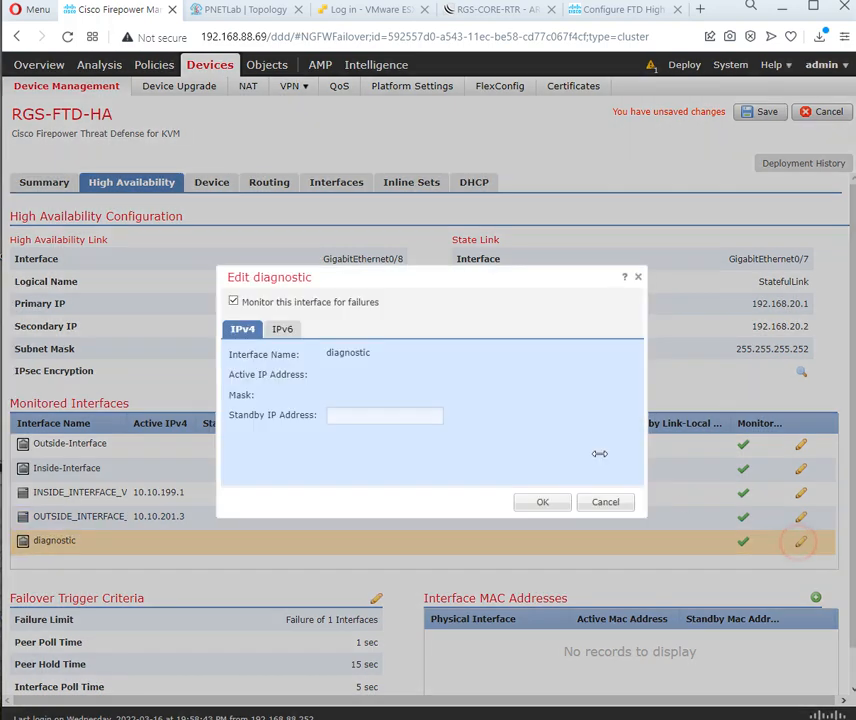
click(234, 302)
click(540, 503)
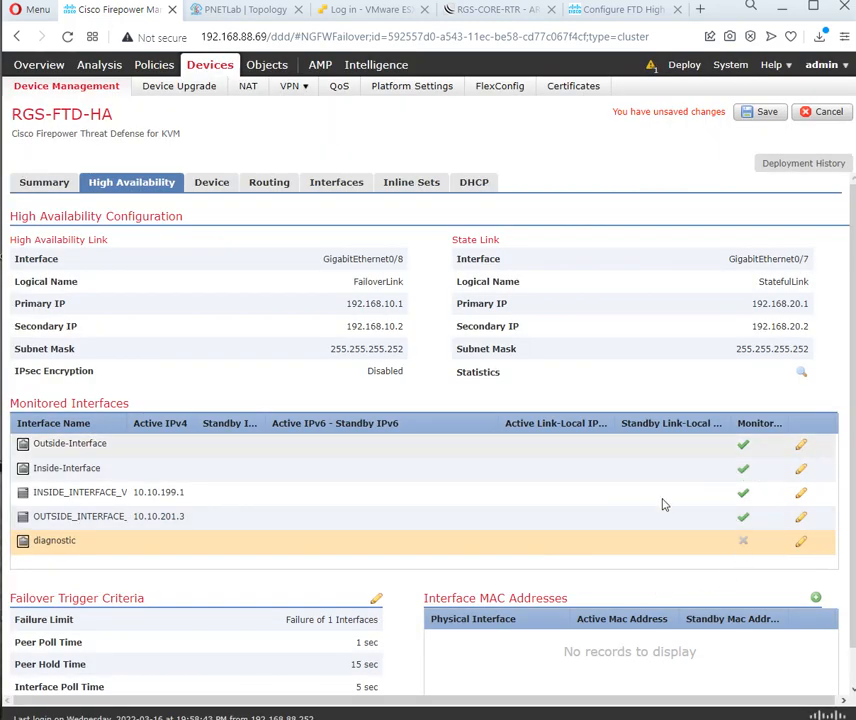
scroll(640, 506, down, 1)
scroll(622, 511, up, 1)
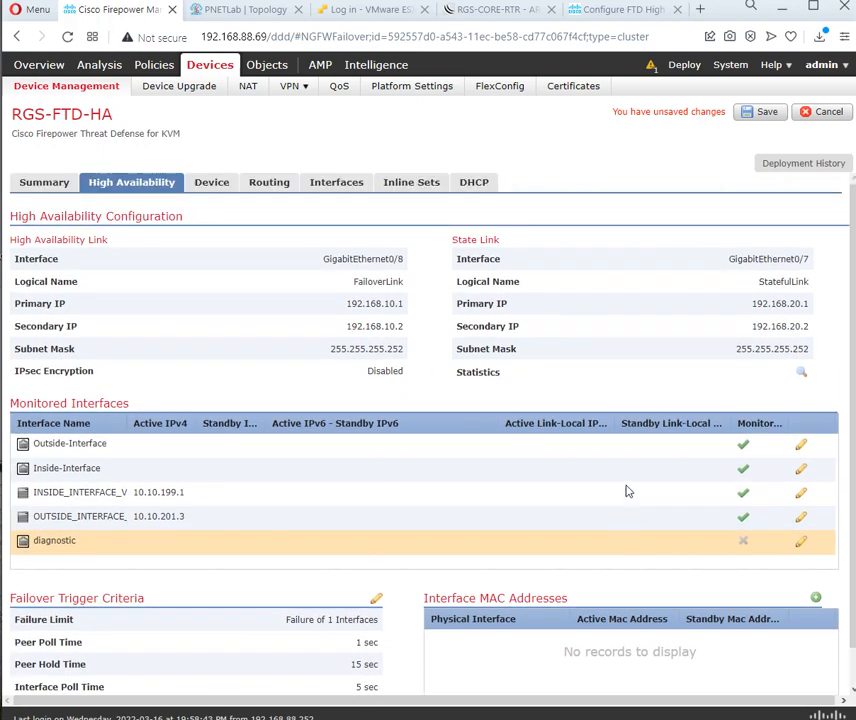
Save the interface monitoring changes and deploy them to RGS-FTD-HA, proceeding past the validation warning
click(762, 111)
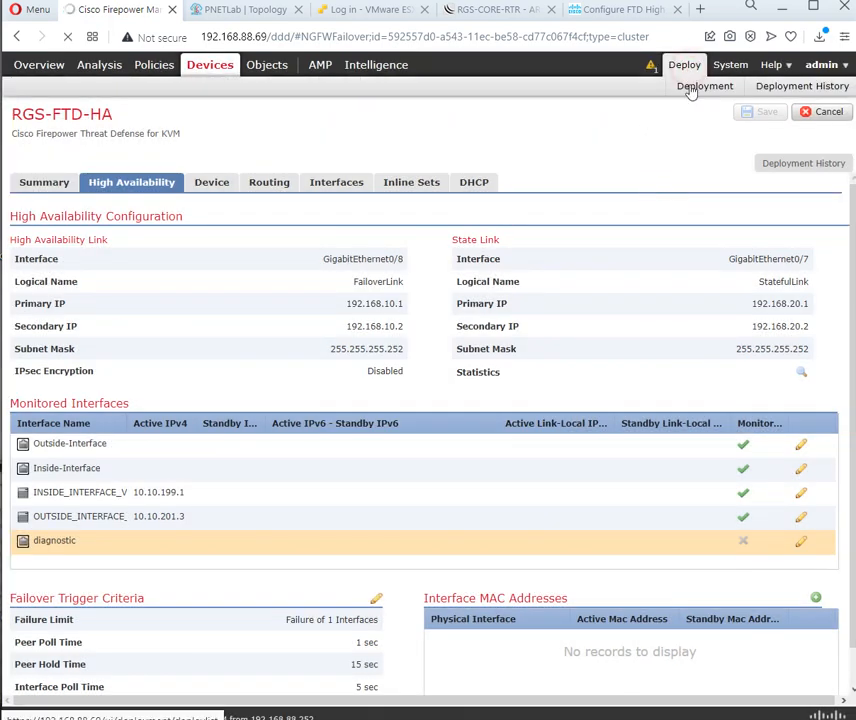
click(686, 89)
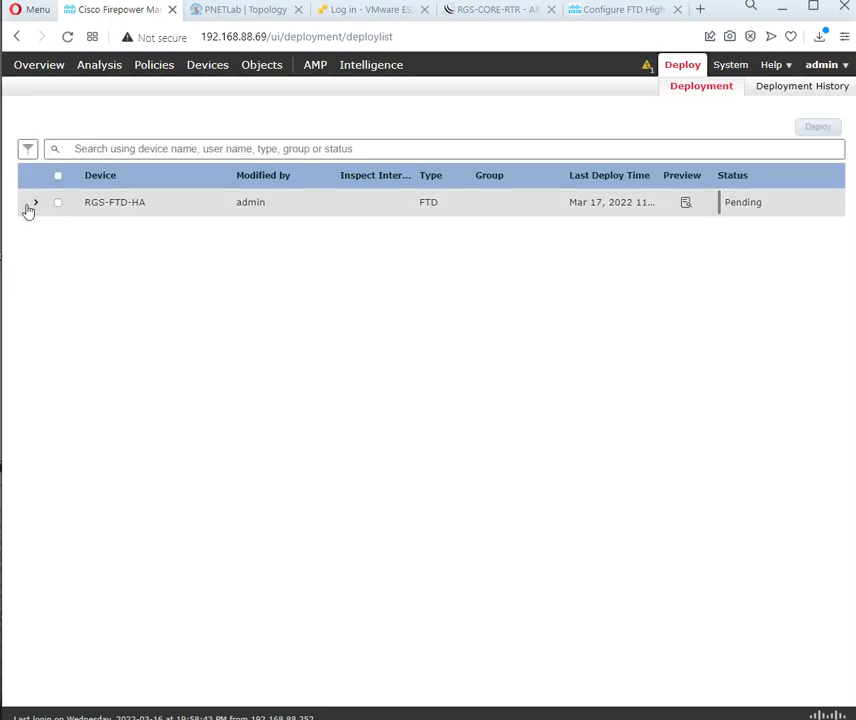
click(33, 207)
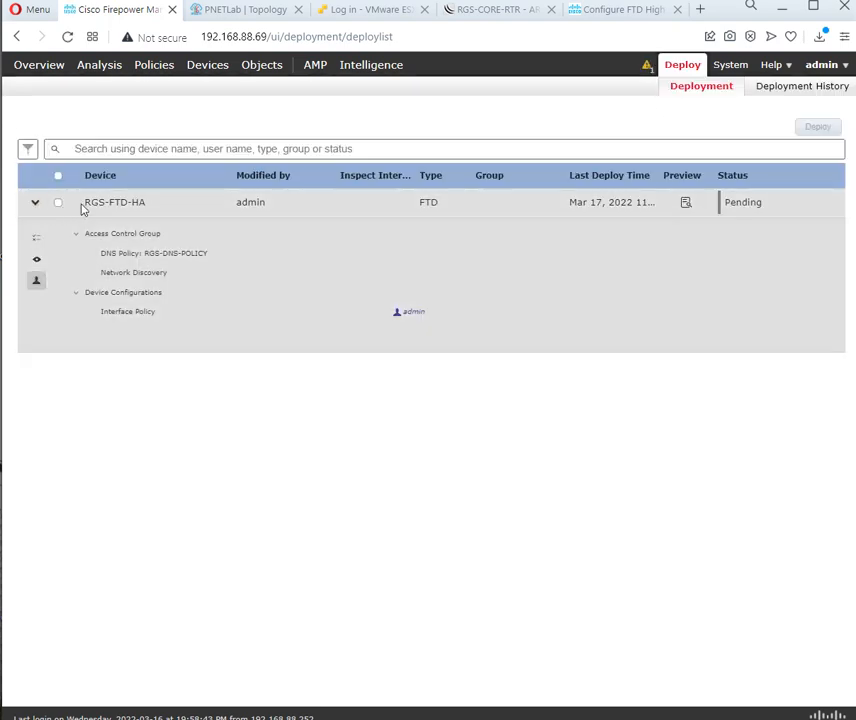
click(58, 203)
click(814, 132)
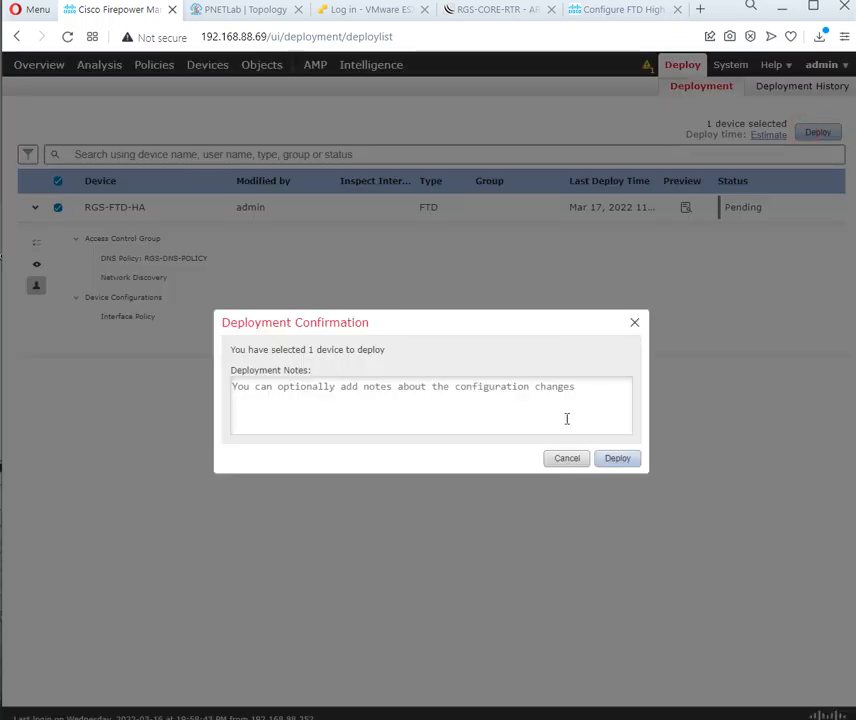
click(633, 469)
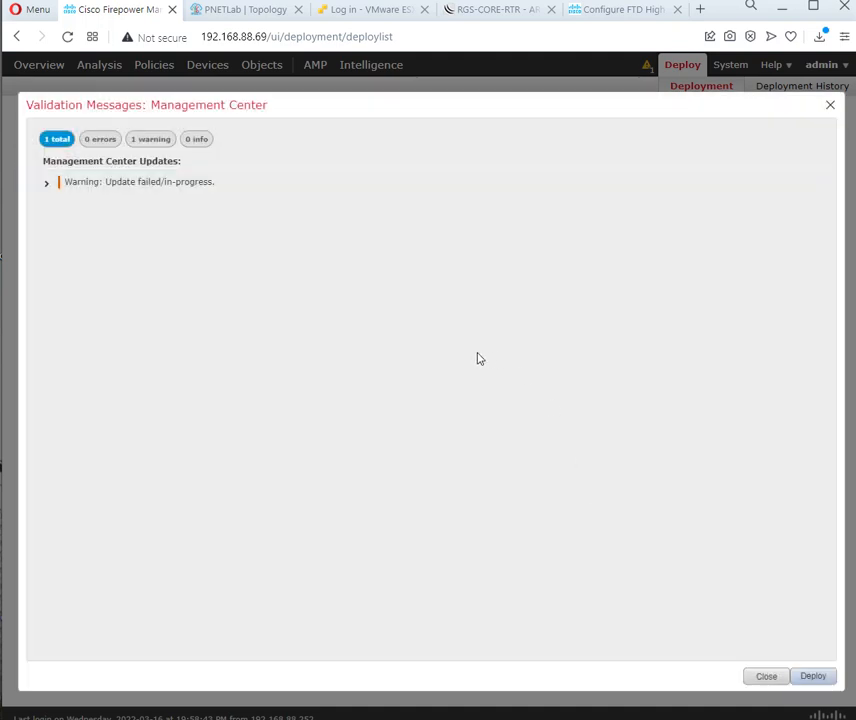
click(813, 676)
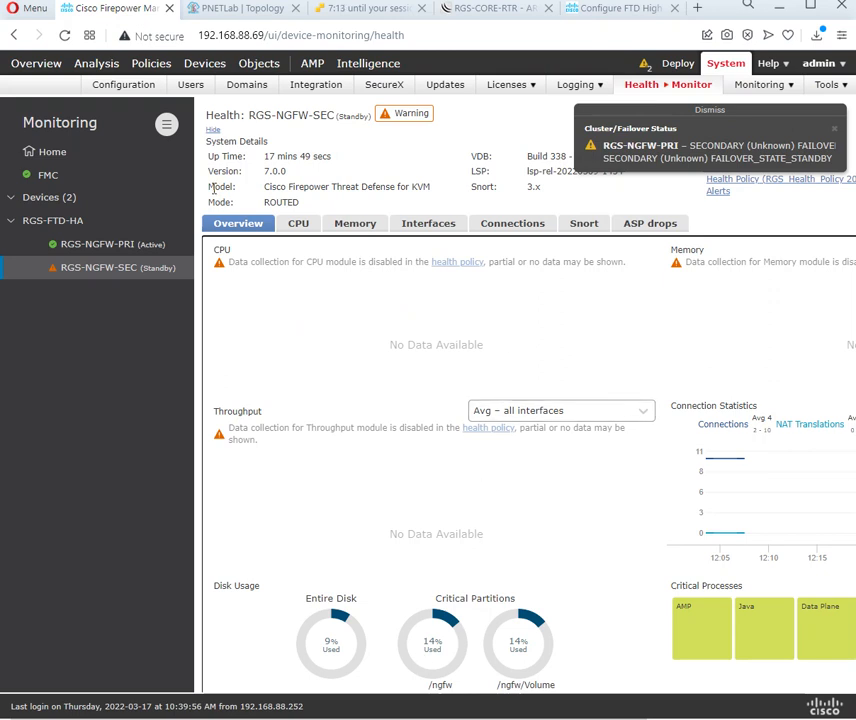
Return to Device Management and check the deployment and health notifications for the RGS-FTD-HA pair
mouse_move(90, 64)
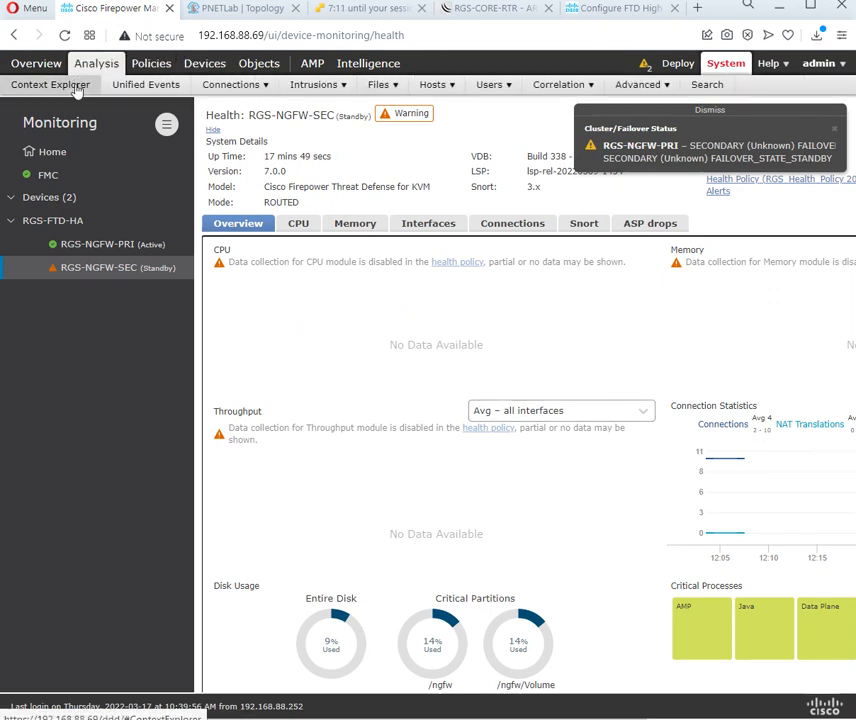
mouse_move(204, 66)
click(99, 86)
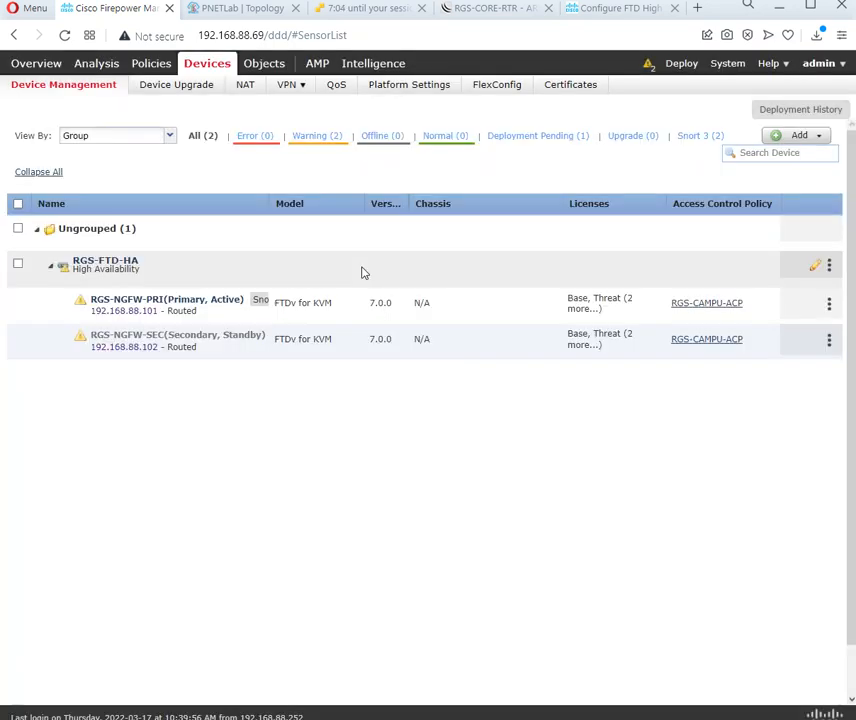
click(647, 70)
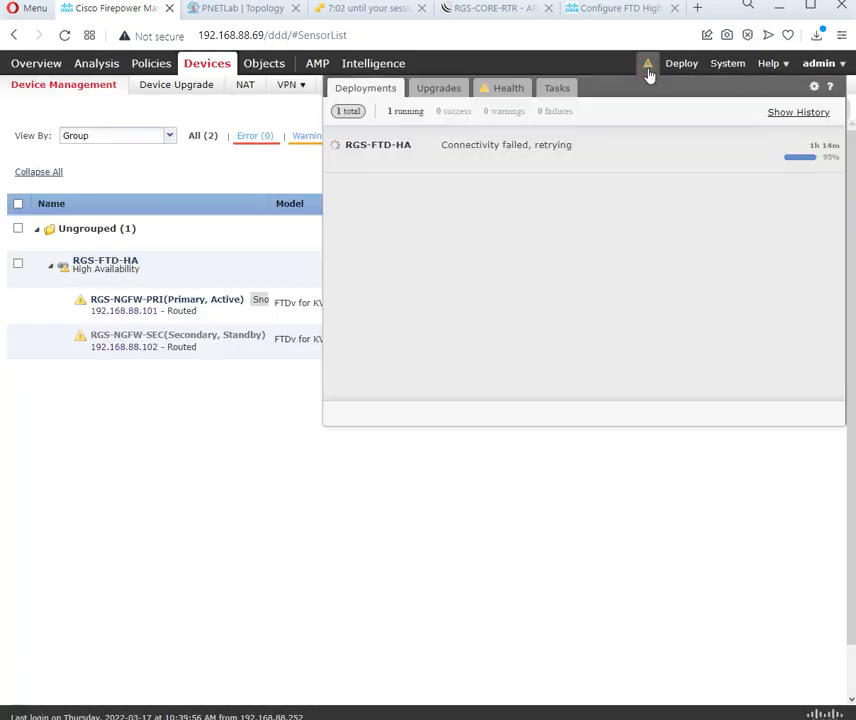
click(500, 92)
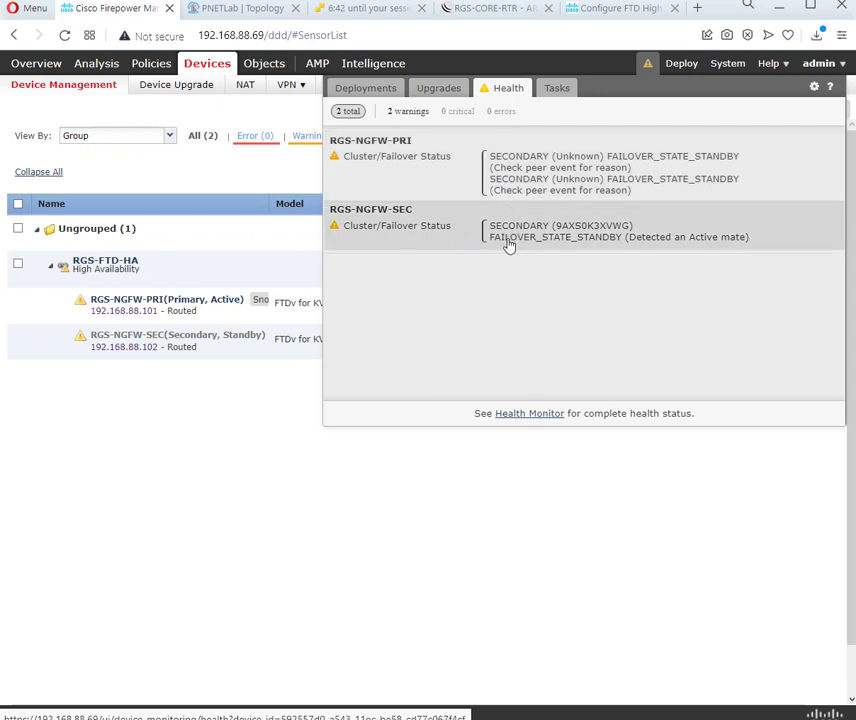
click(361, 506)
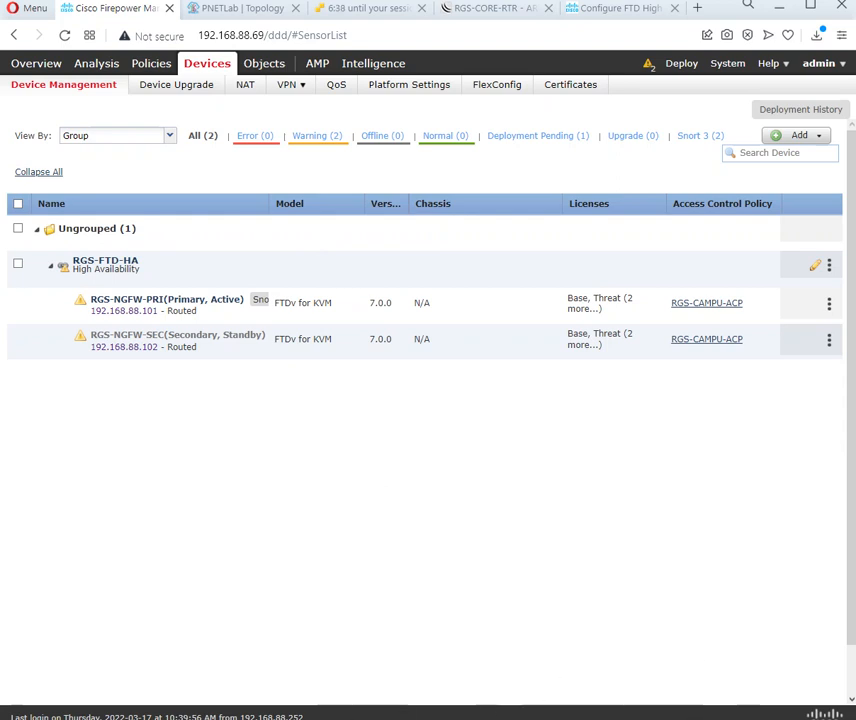
Switch to the RGS-FTD-FW terminal session, enlarge its window and rerun show high-availability config
click(360, 719)
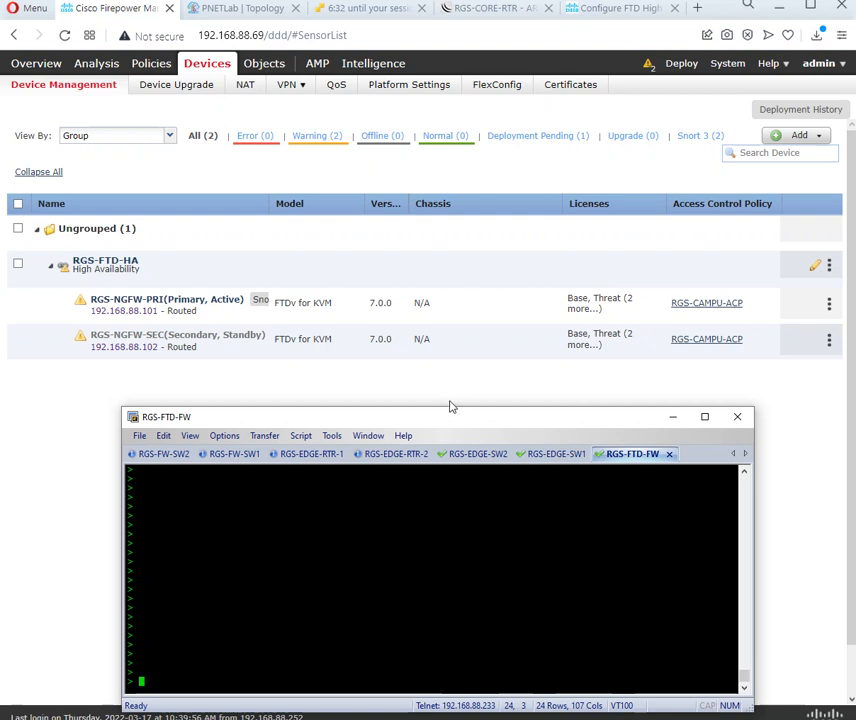
drag(443, 407, 436, 96)
click(438, 328)
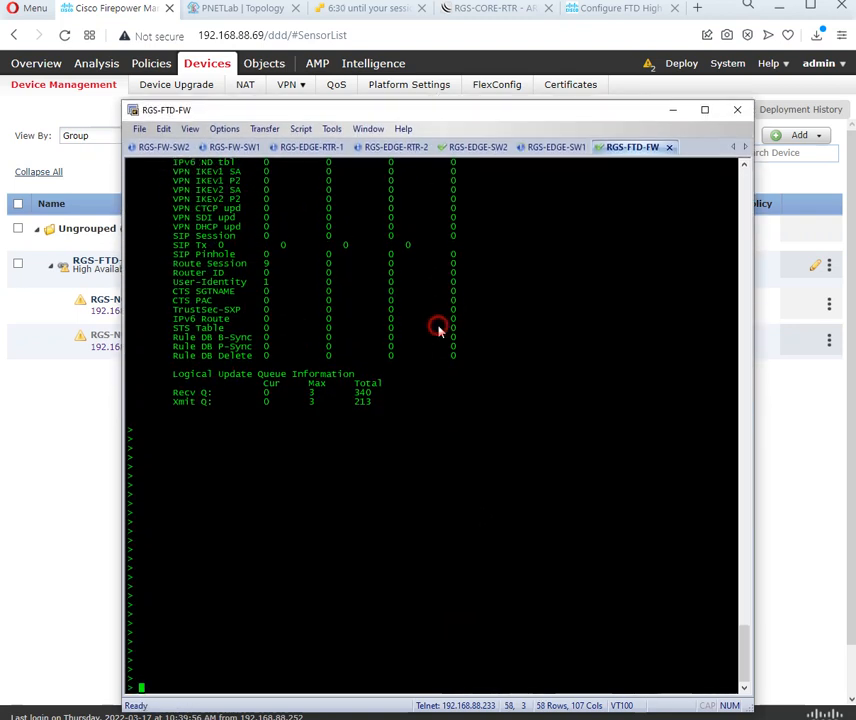
key(Up)
key(Return)
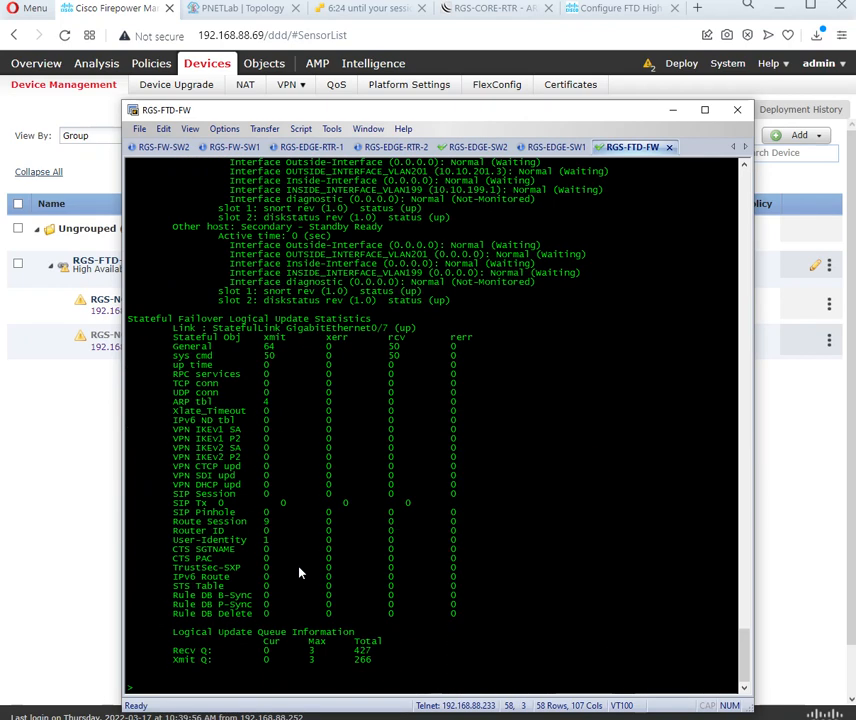
scroll(330, 420, up, 5)
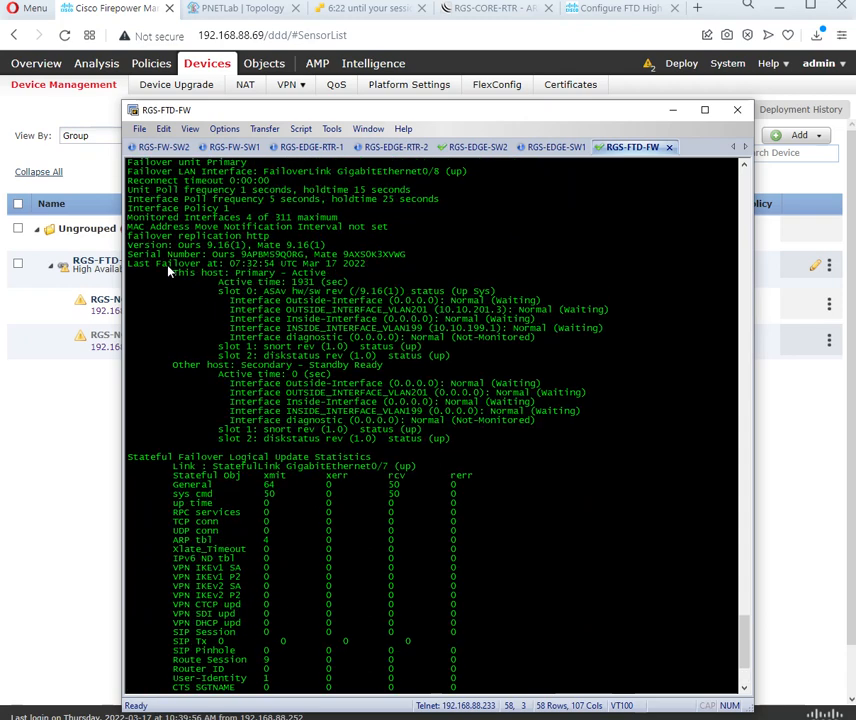
scroll(153, 265, up, 1)
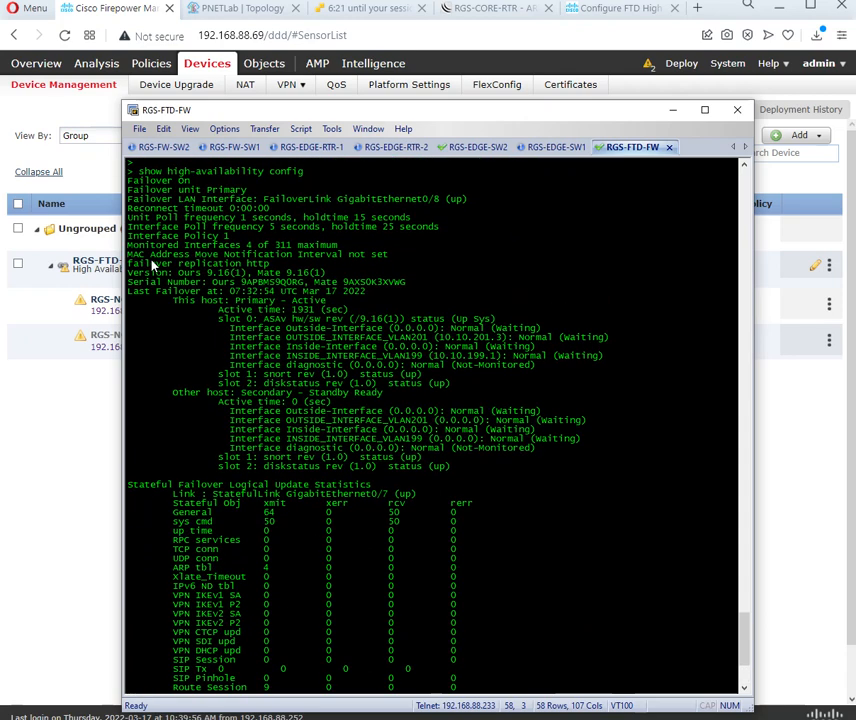
Examine the failover unit, the failover LAN interface and the states of both hosts in the output, then shrink the terminal window
drag(128, 181, 202, 183)
click(203, 191)
drag(128, 189, 248, 190)
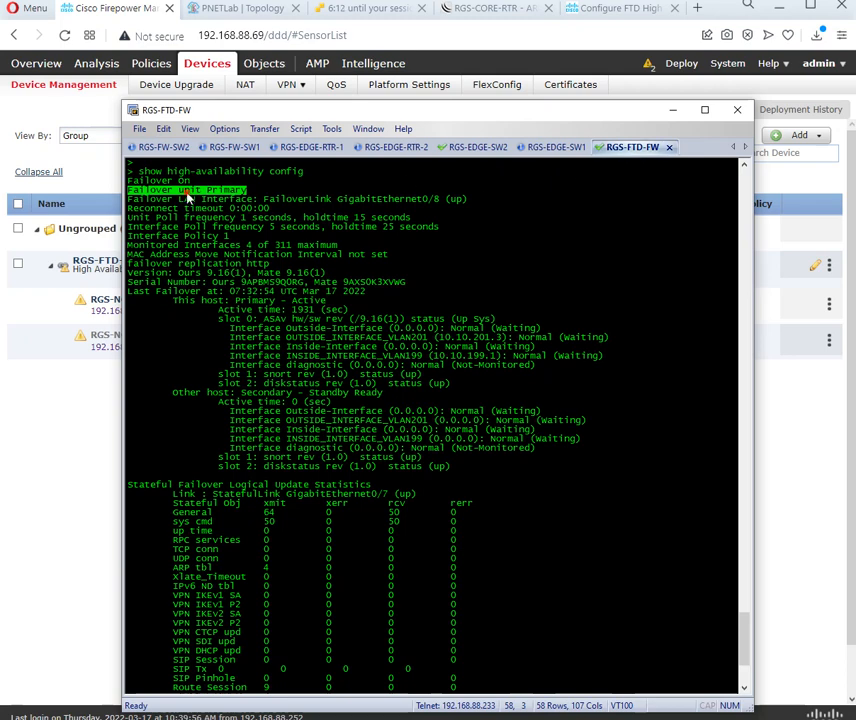
drag(128, 198, 256, 203)
click(476, 204)
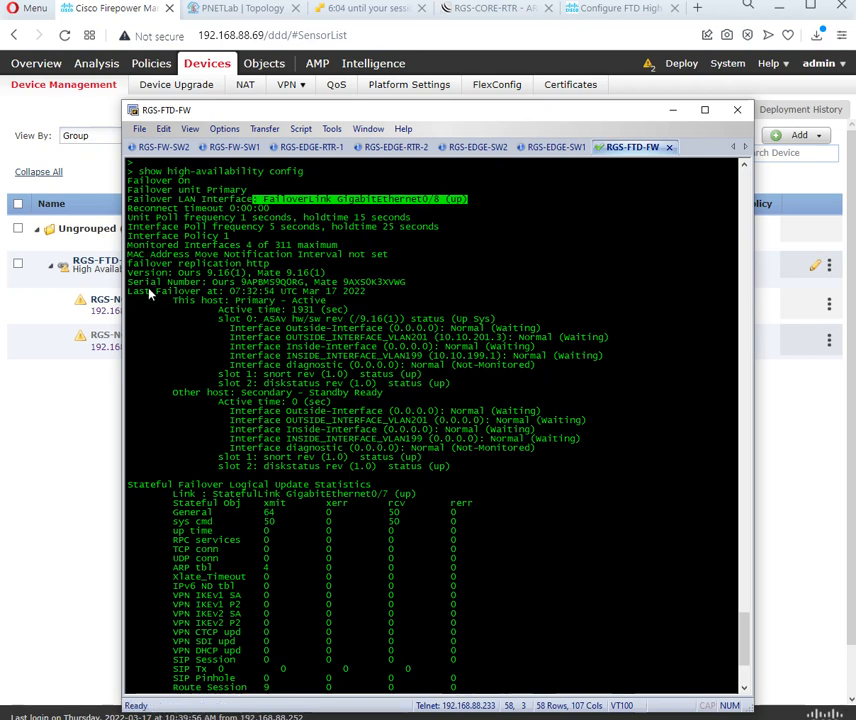
drag(172, 302, 328, 301)
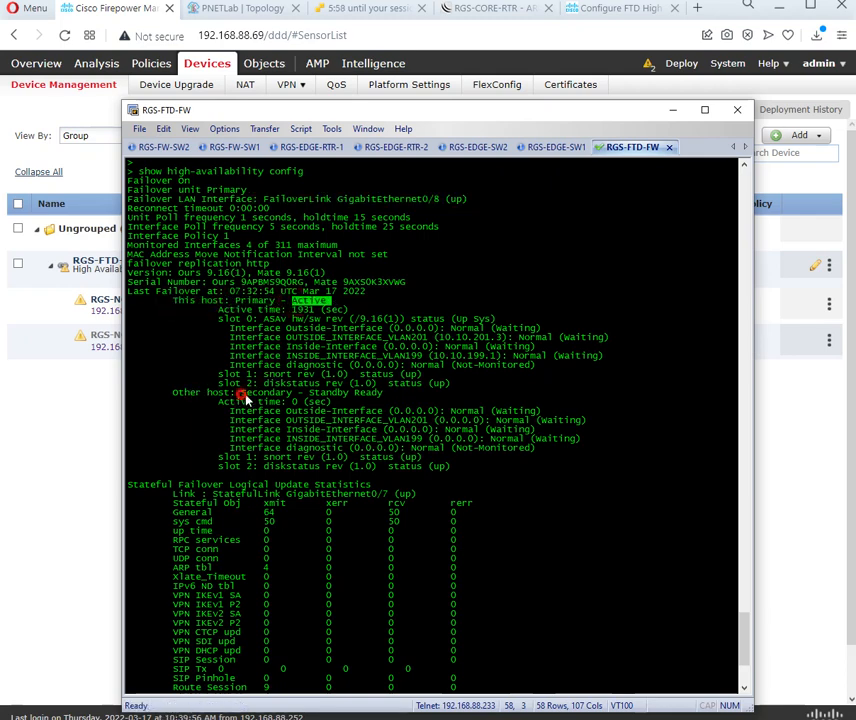
drag(242, 394, 386, 398)
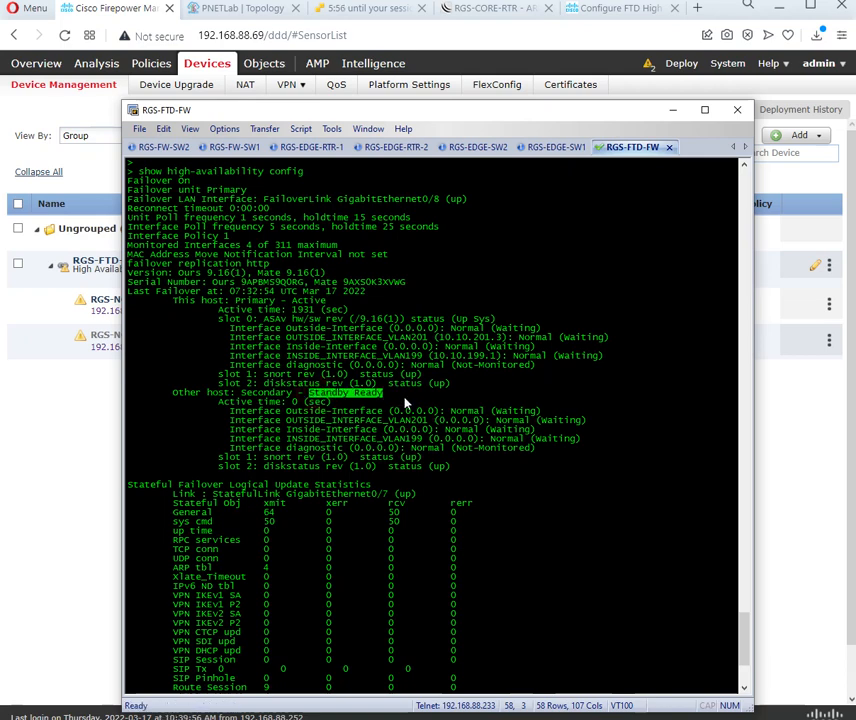
scroll(440, 470, down, 6)
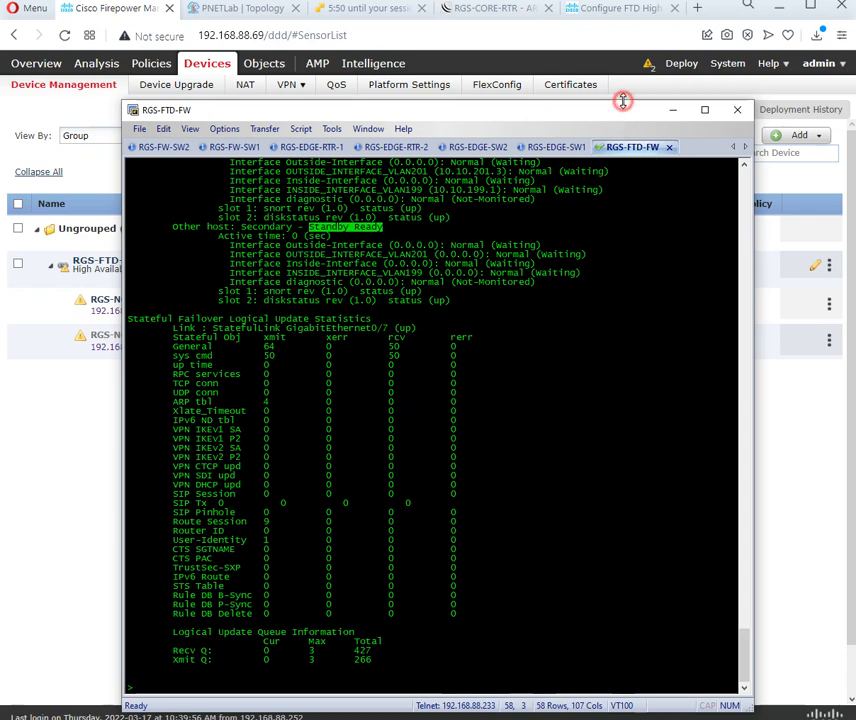
drag(621, 102, 567, 401)
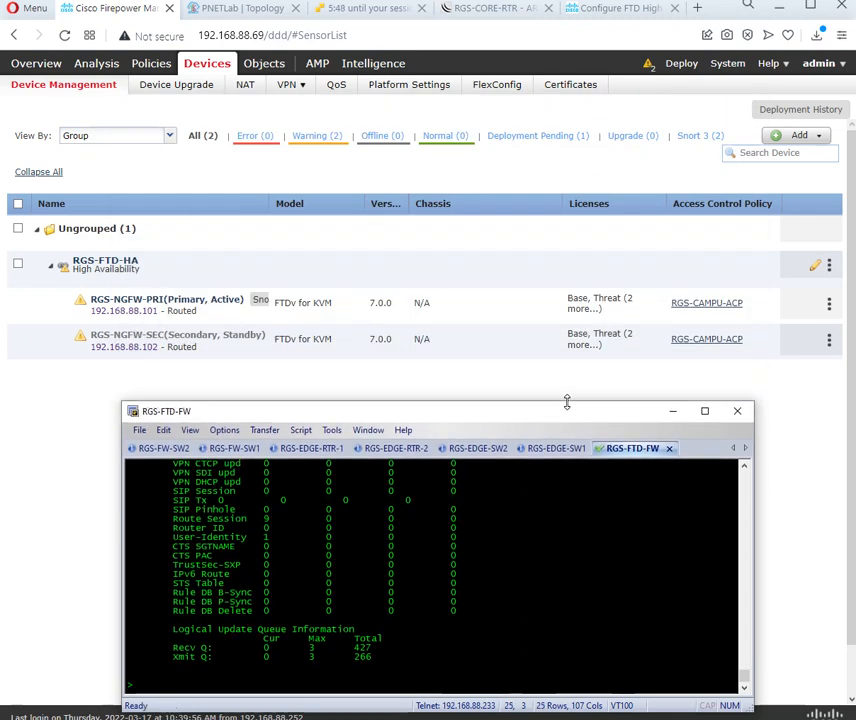
Switch back to the Firepower Management Center and check the deployment status and pending change details of RGS-FTD-HA
click(649, 64)
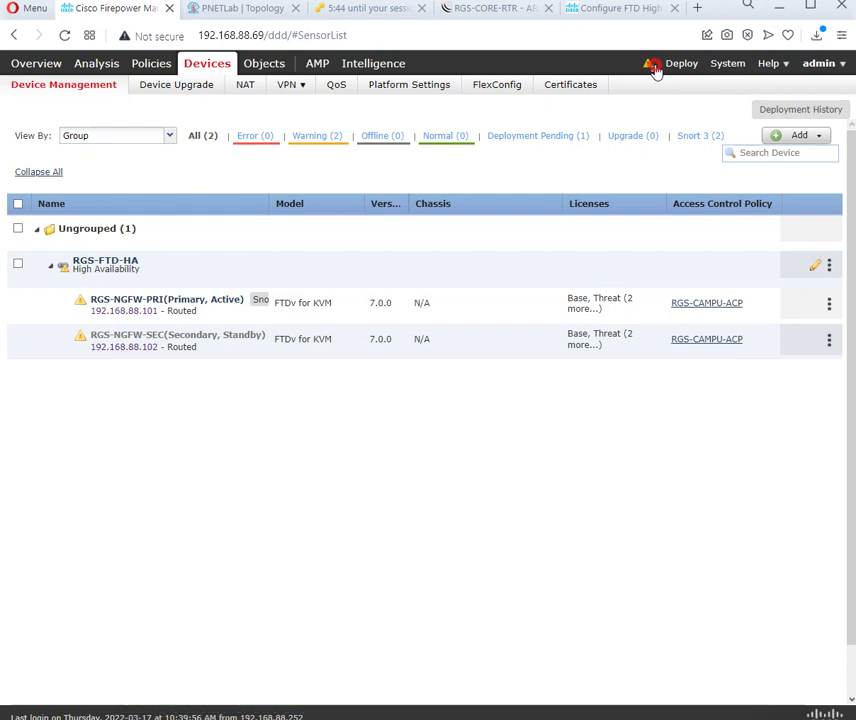
click(428, 500)
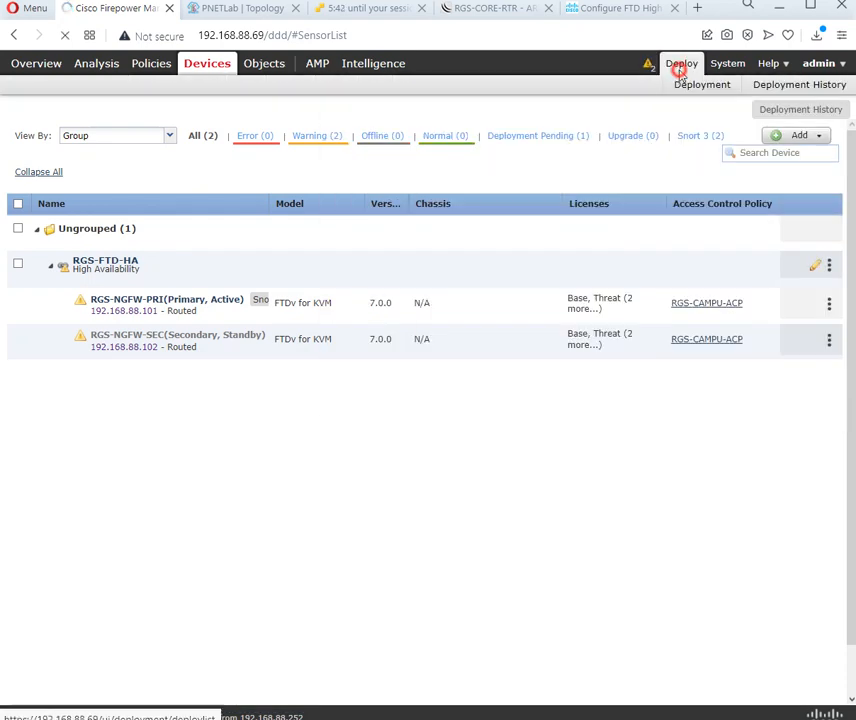
click(684, 90)
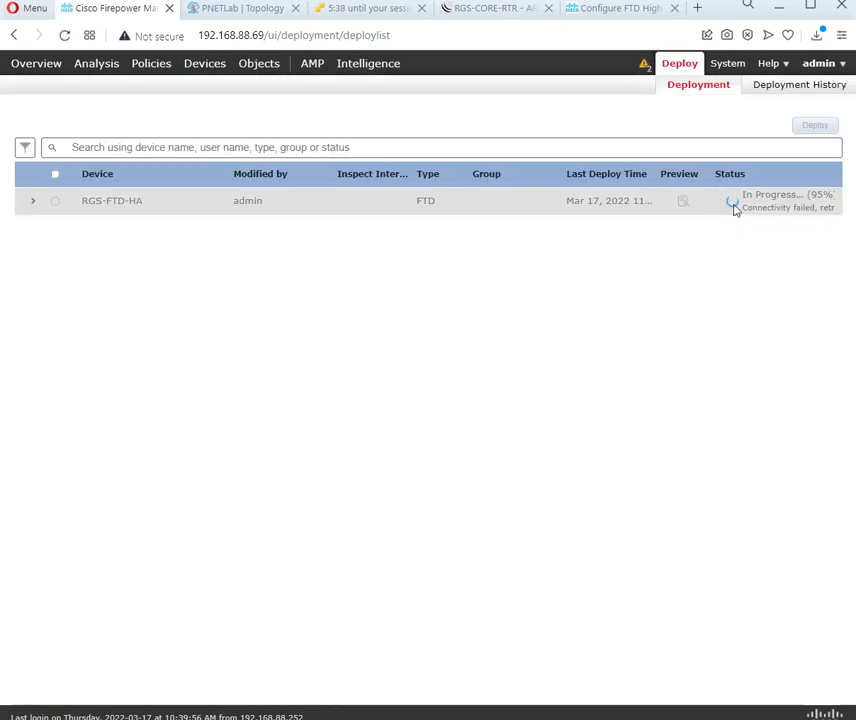
click(31, 203)
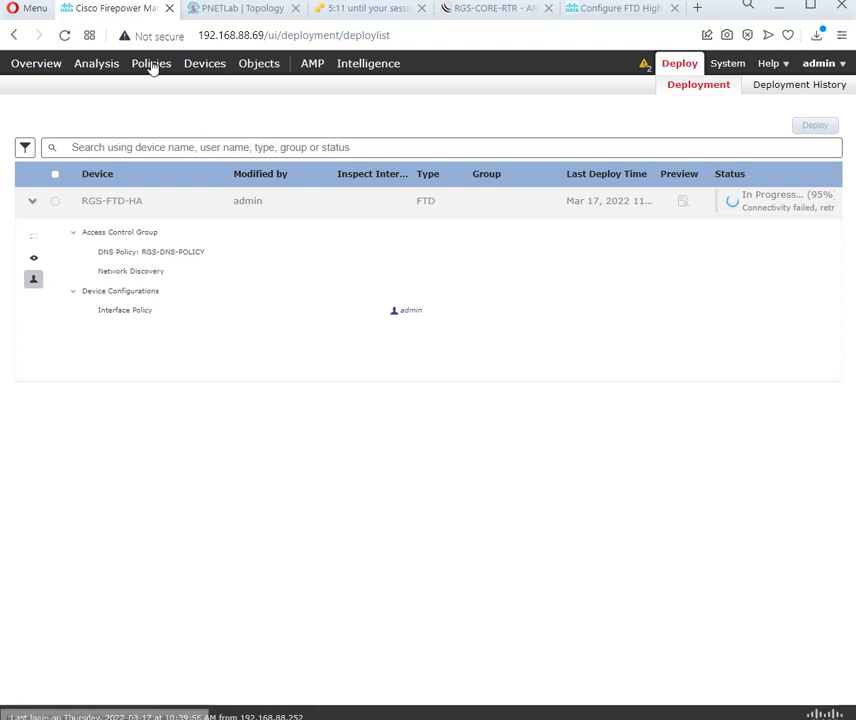
Go back to Device Management and open the health monitor of RGS-NGFW-PRI from the health notifications
mouse_move(204, 63)
click(100, 91)
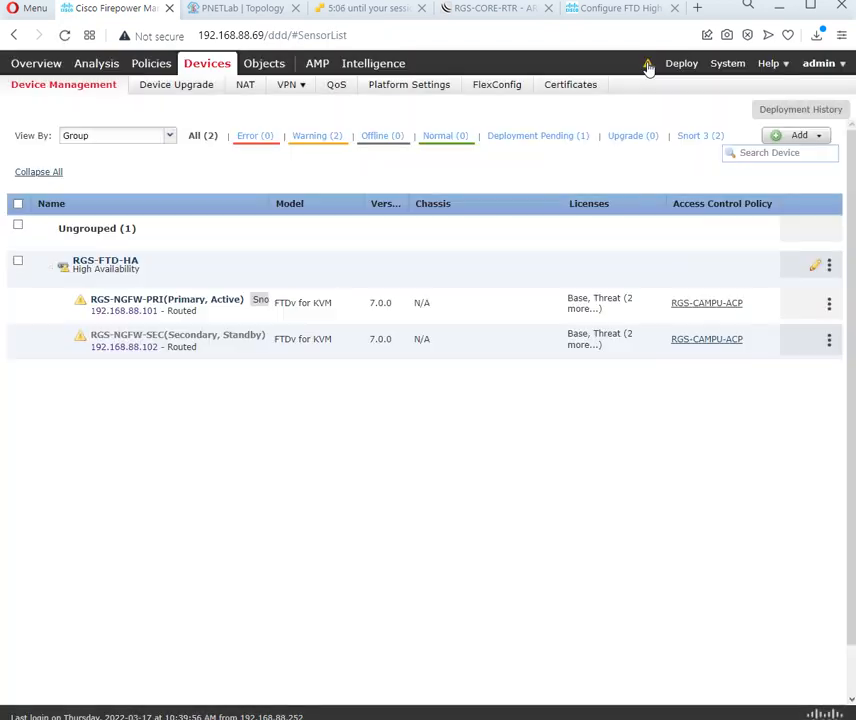
click(648, 66)
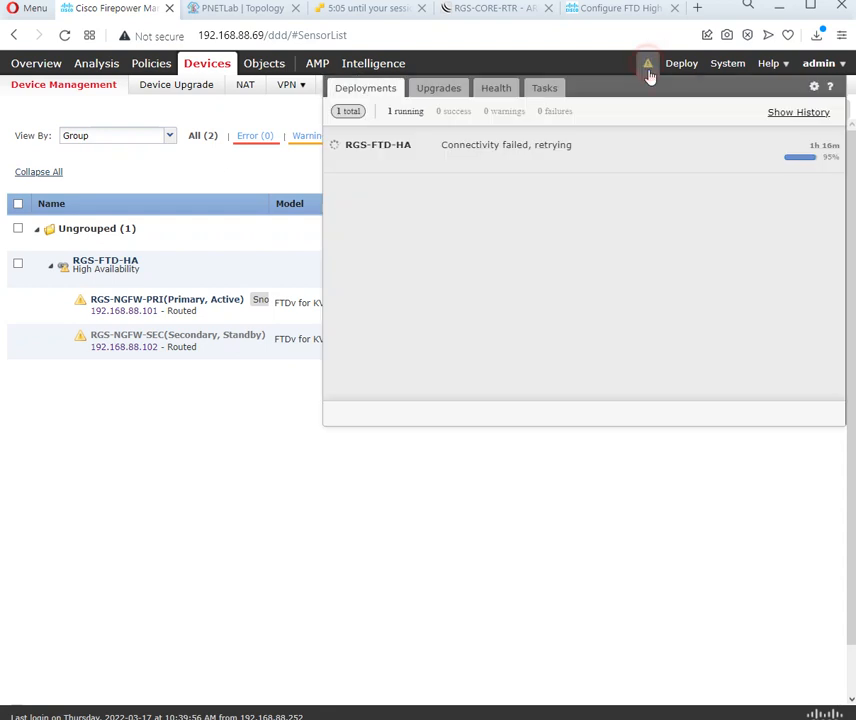
click(504, 92)
click(430, 165)
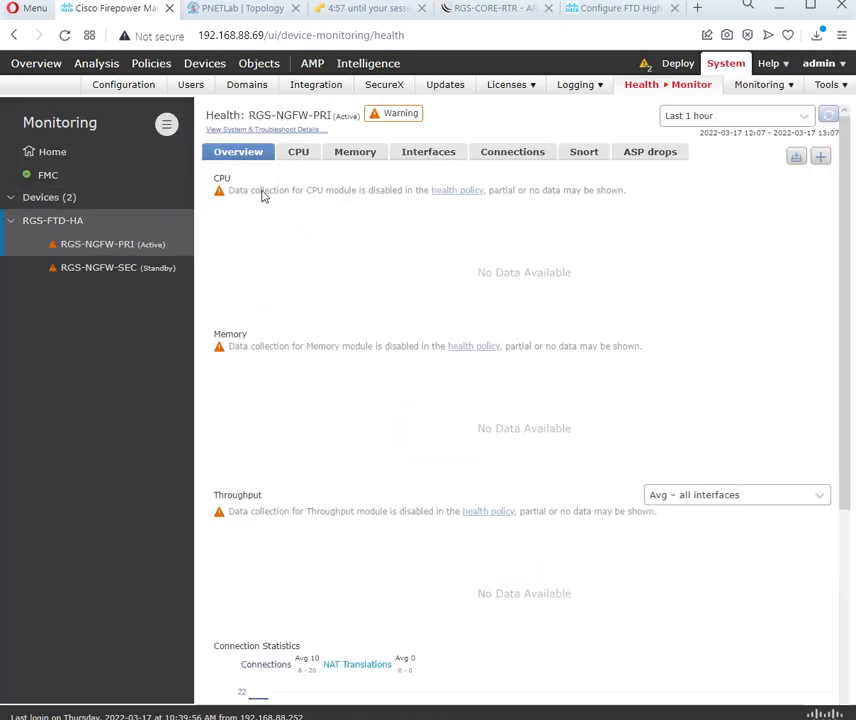
Open RGS-NGFW-PRI's health alerts, rerun all health checks twice and review the refreshed module results
click(389, 116)
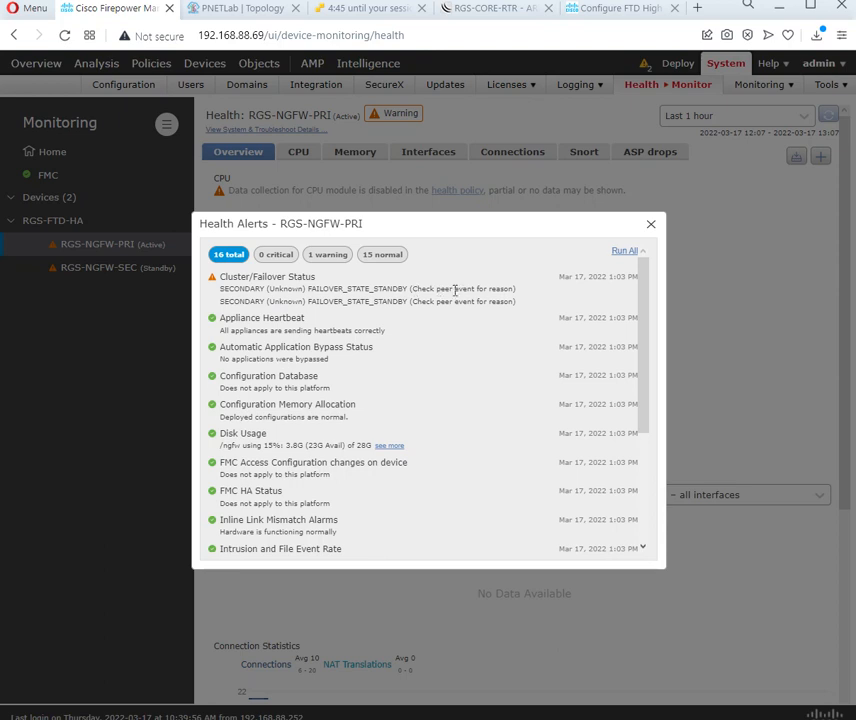
triple_click(511, 289)
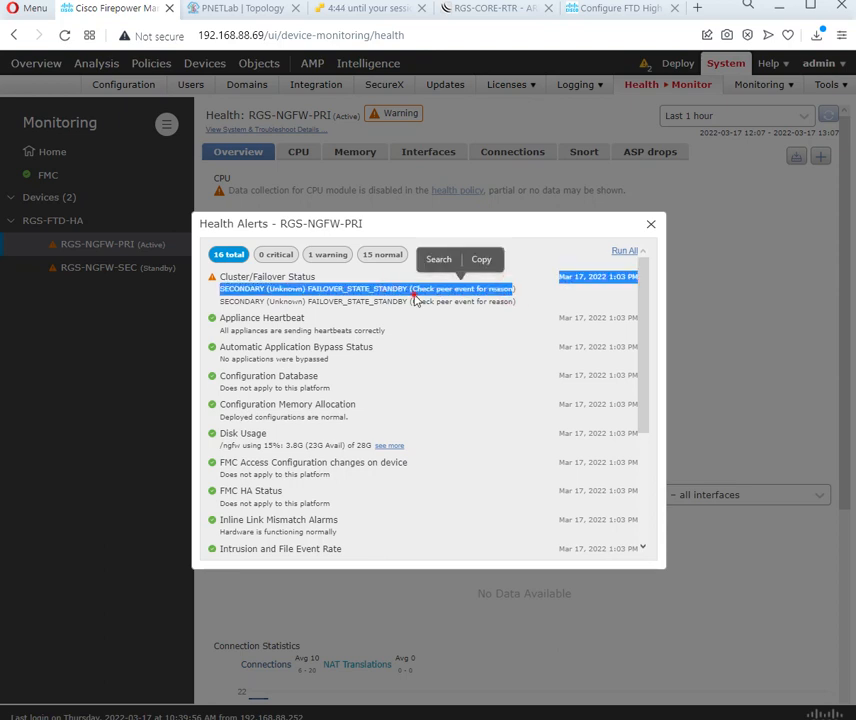
click(626, 251)
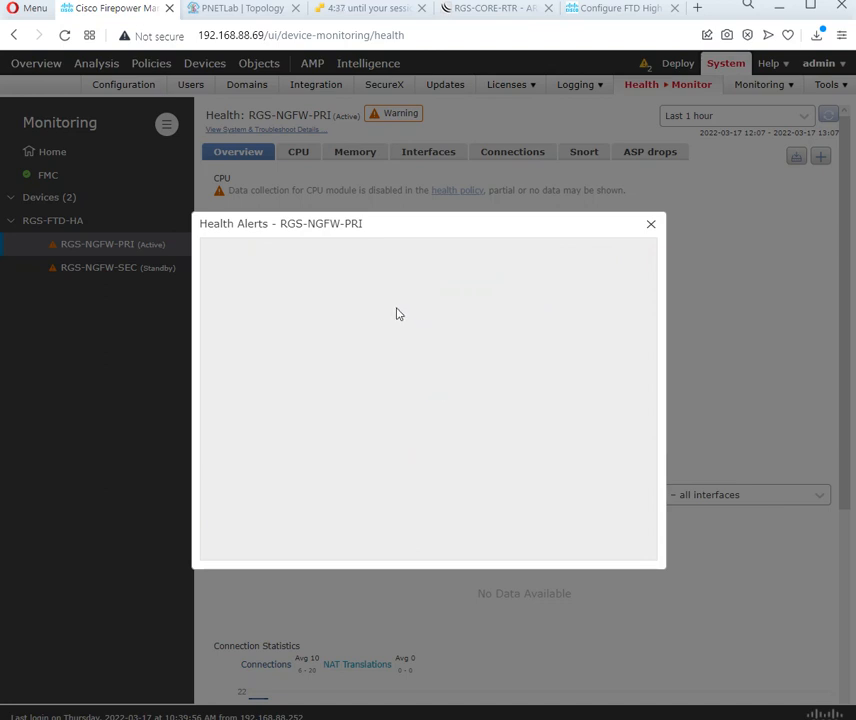
drag(417, 224, 464, 242)
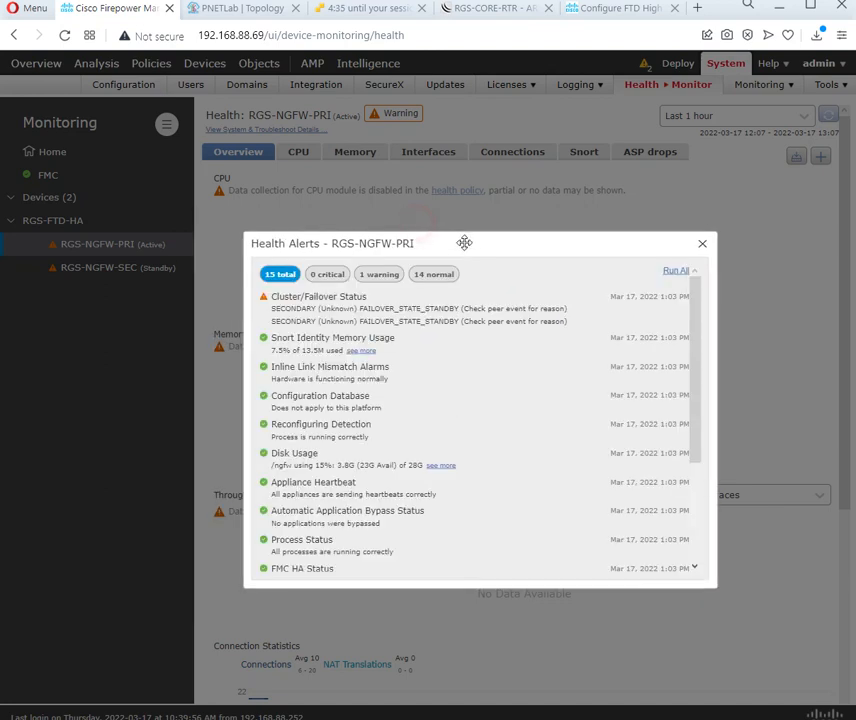
click(672, 276)
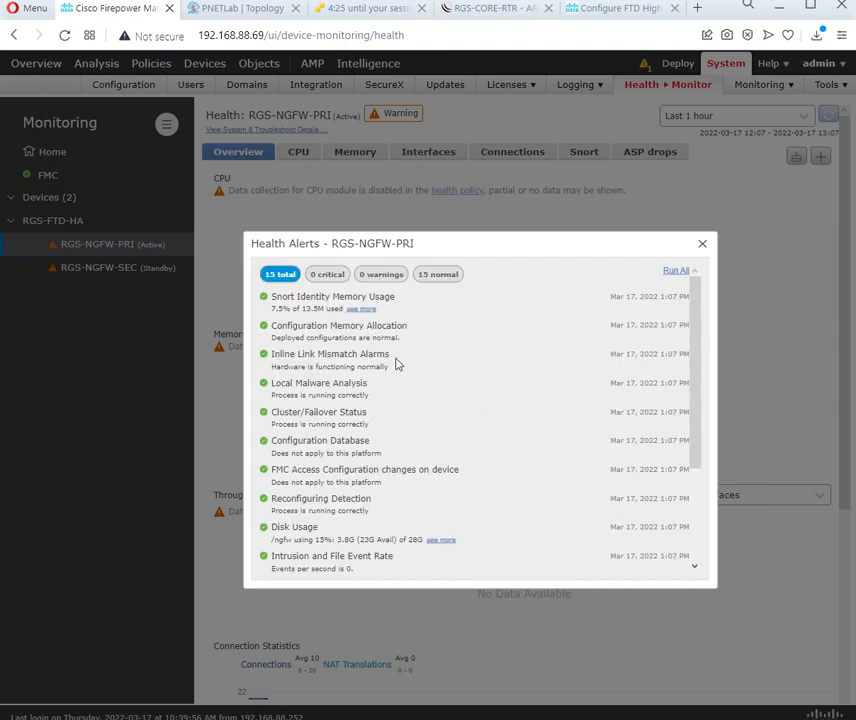
scroll(443, 368, down, 3)
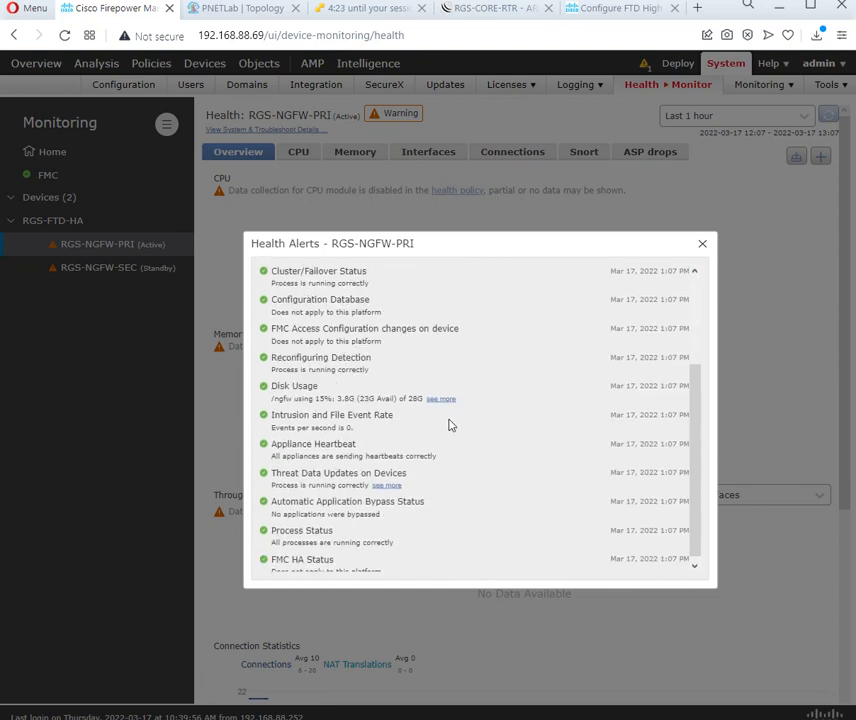
Filter RGS-NGFW-PRI's health alerts to the normal modules, review them and close the alert details
scroll(447, 423, up, 3)
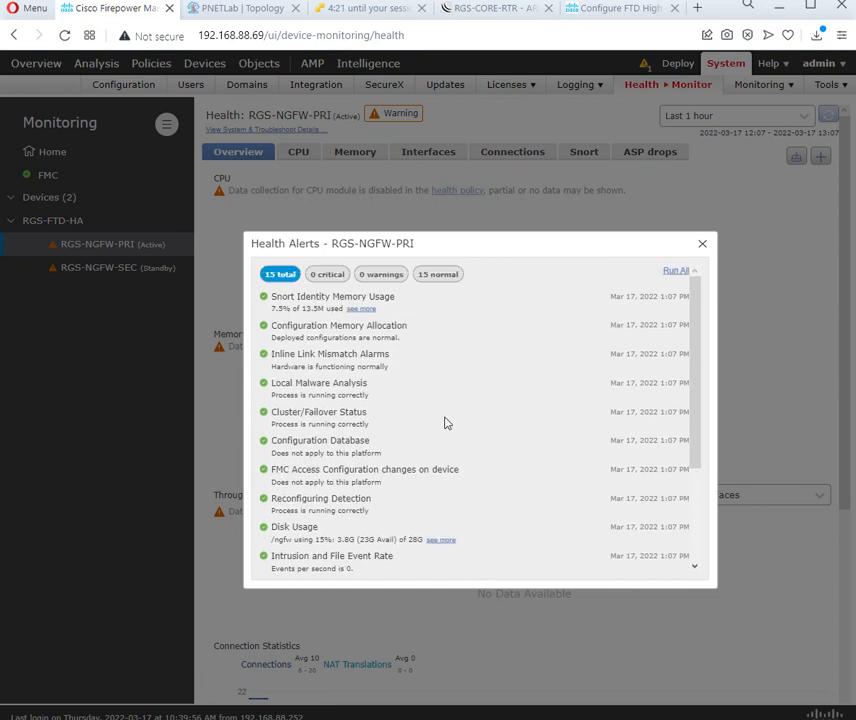
click(433, 276)
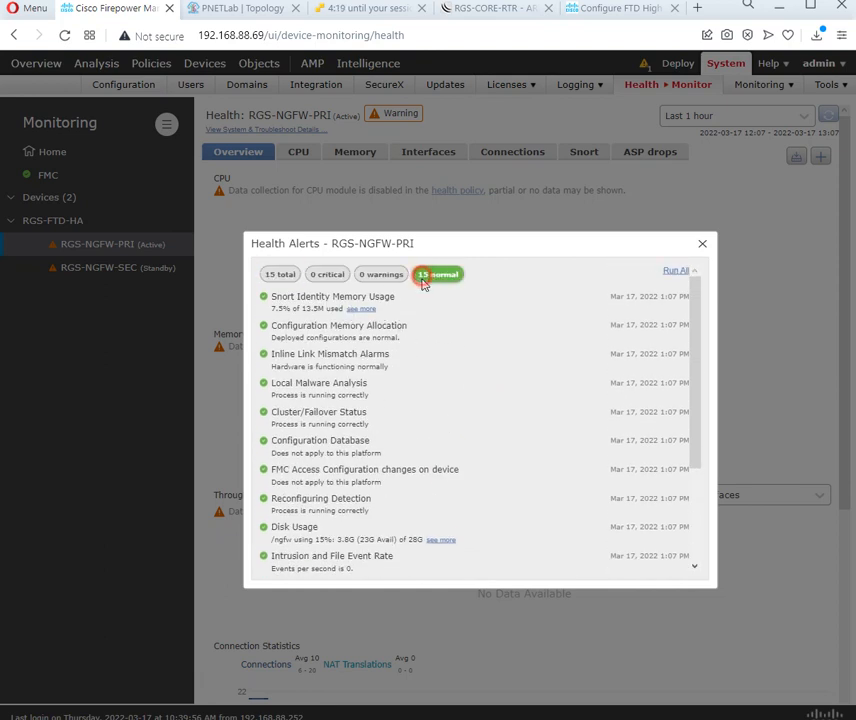
click(702, 243)
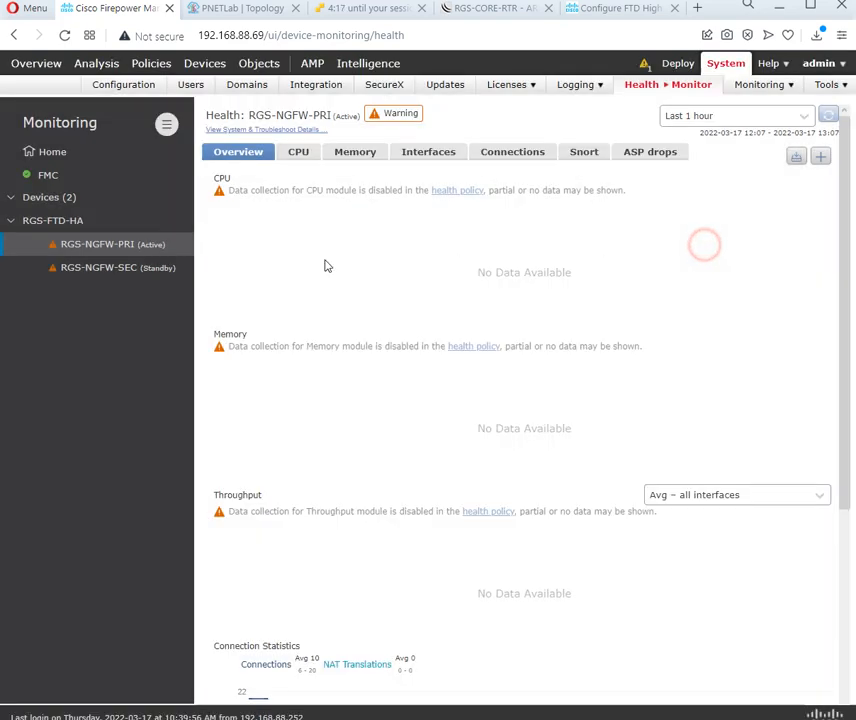
Open the health alerts of the standby unit RGS-NGFW-SEC, rerun all health checks, review the refreshed modules and close the details
click(114, 268)
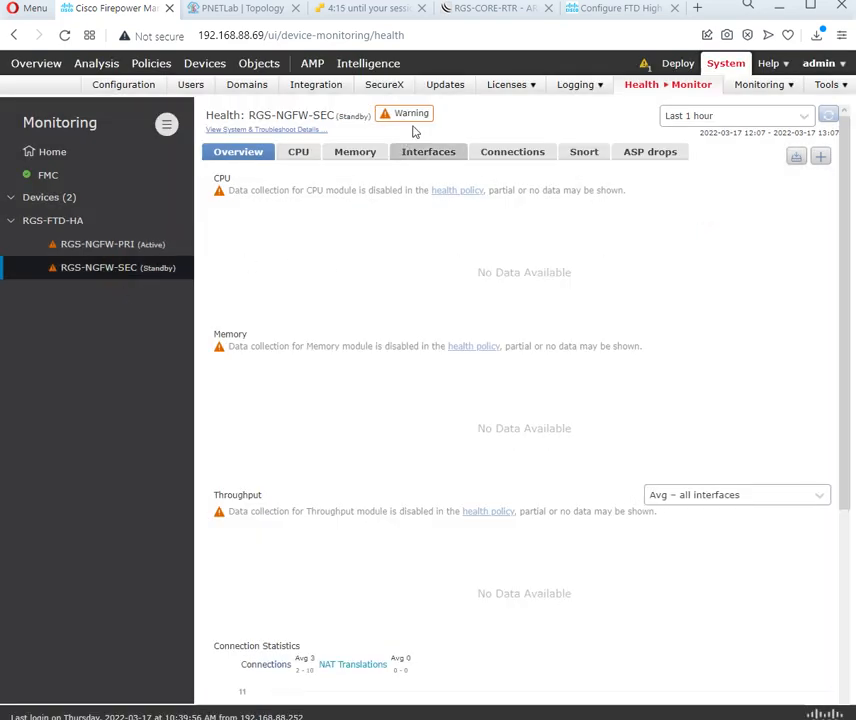
click(413, 116)
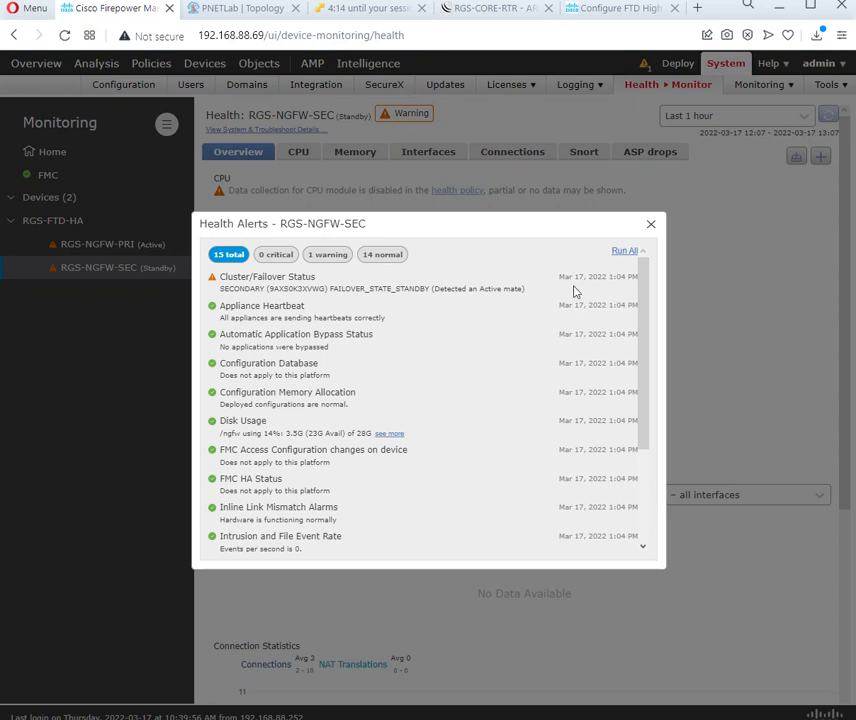
click(617, 252)
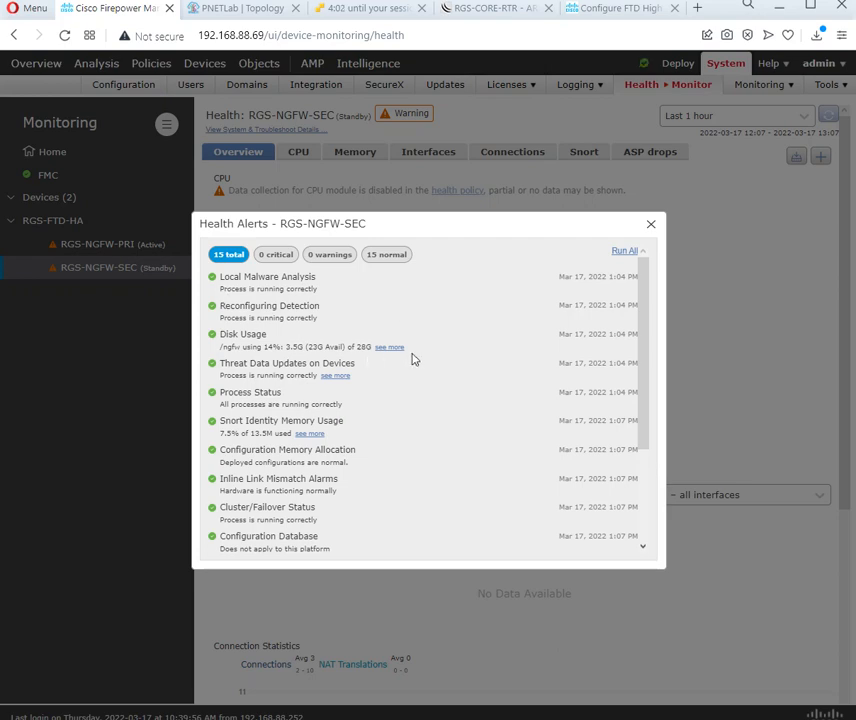
scroll(414, 359, down, 3)
scroll(430, 355, up, 3)
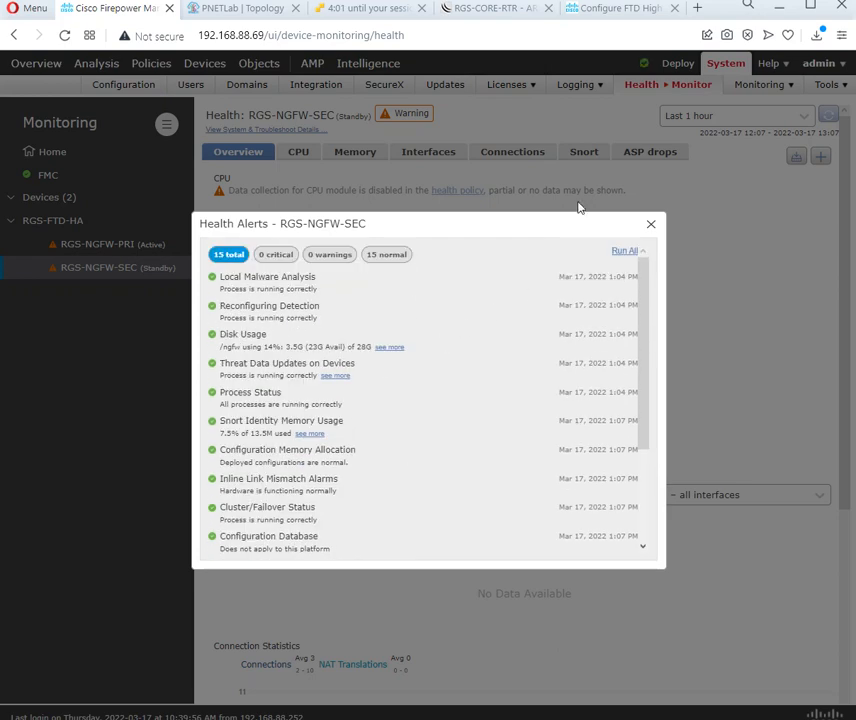
click(651, 227)
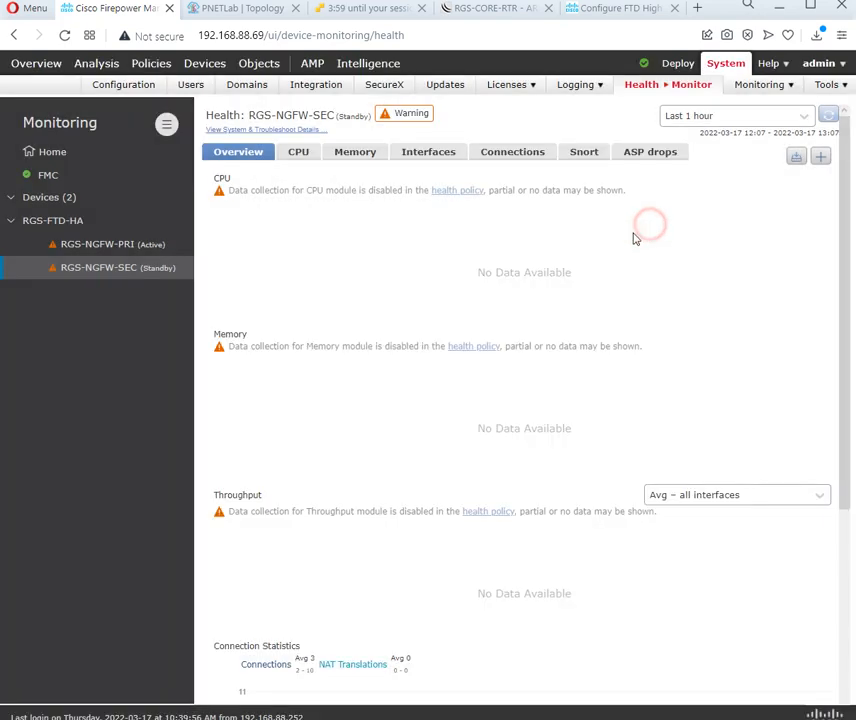
Return to RGS-NGFW-PRI's health monitor and check the deployment status of RGS-FTD-HA in the notifications
click(88, 244)
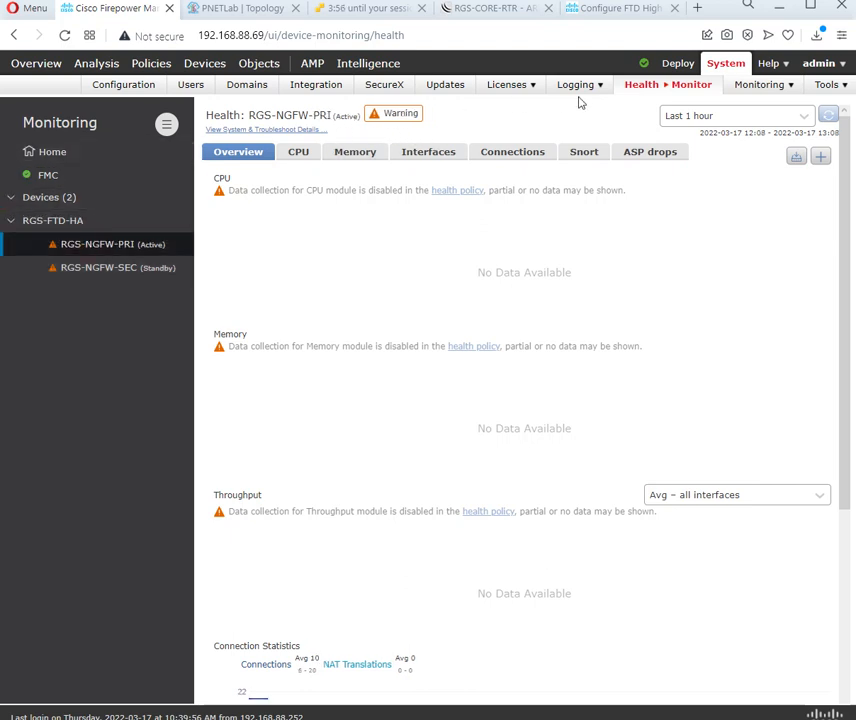
click(644, 65)
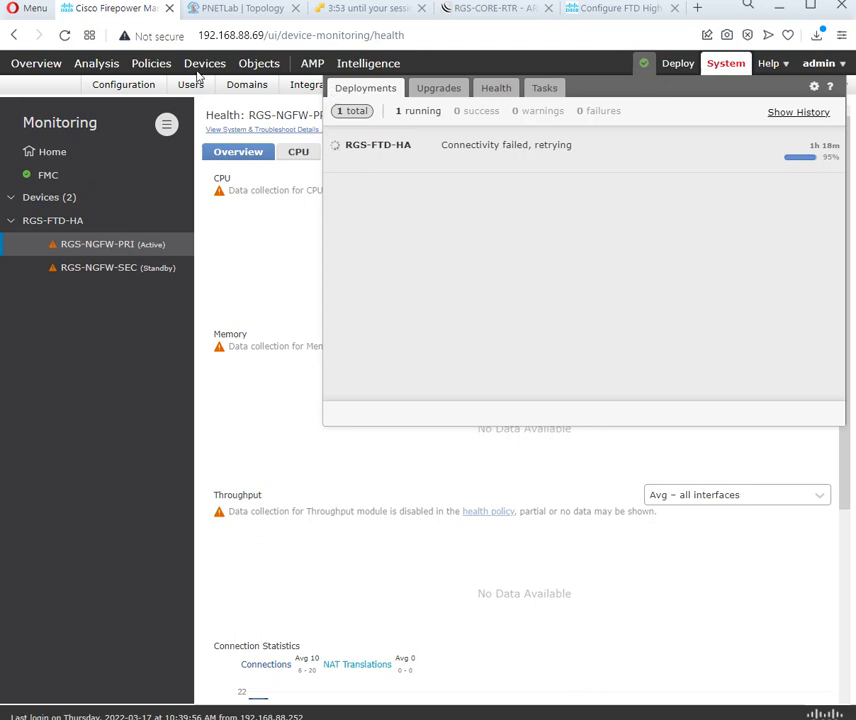
click(203, 191)
Go back to Device Management and check the failover roles and health of both RGS-FTD-HA units
mouse_move(175, 67)
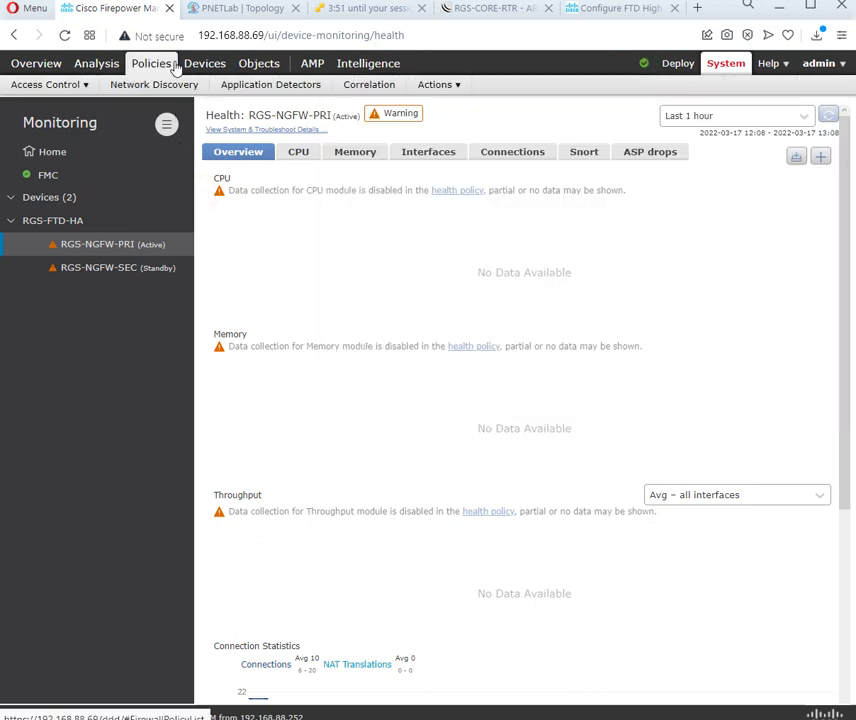
click(88, 86)
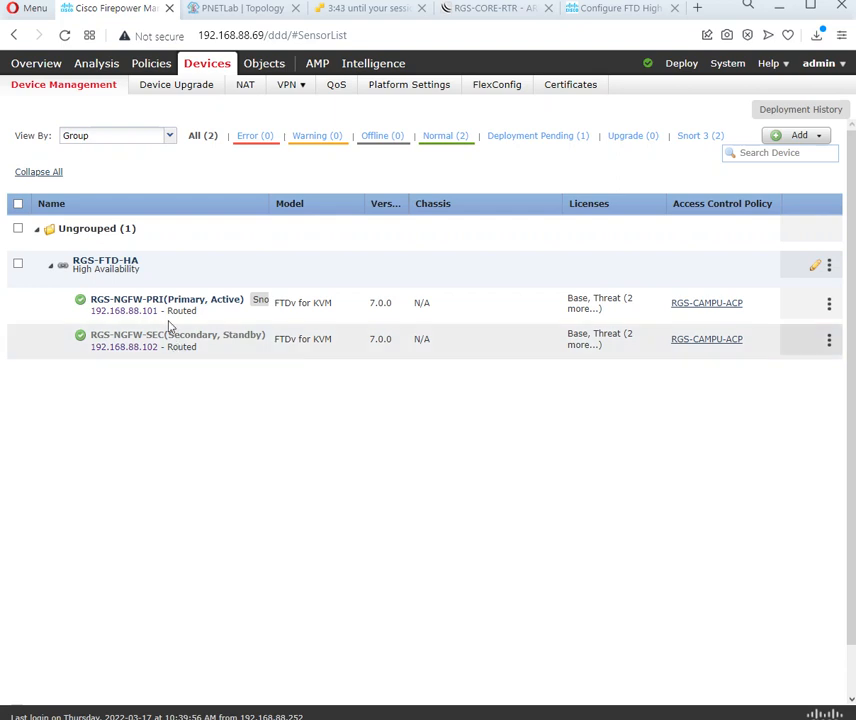
mouse_move(140, 312)
mouse_move(182, 346)
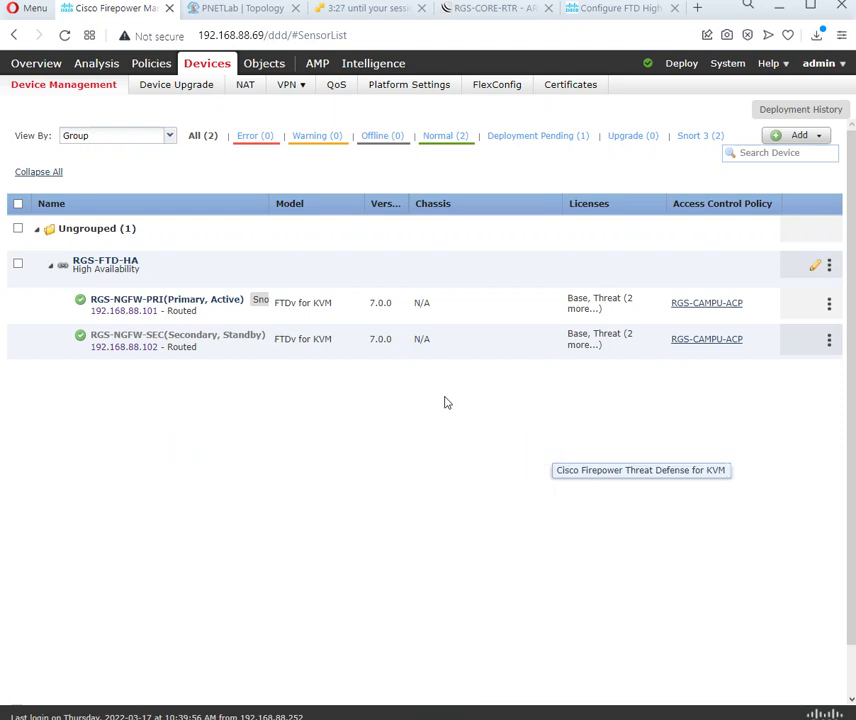
View the network widgets of the Summary Dashboard, then switch to the FTD HA.PNG image in Photos
click(45, 65)
mouse_move(44, 87)
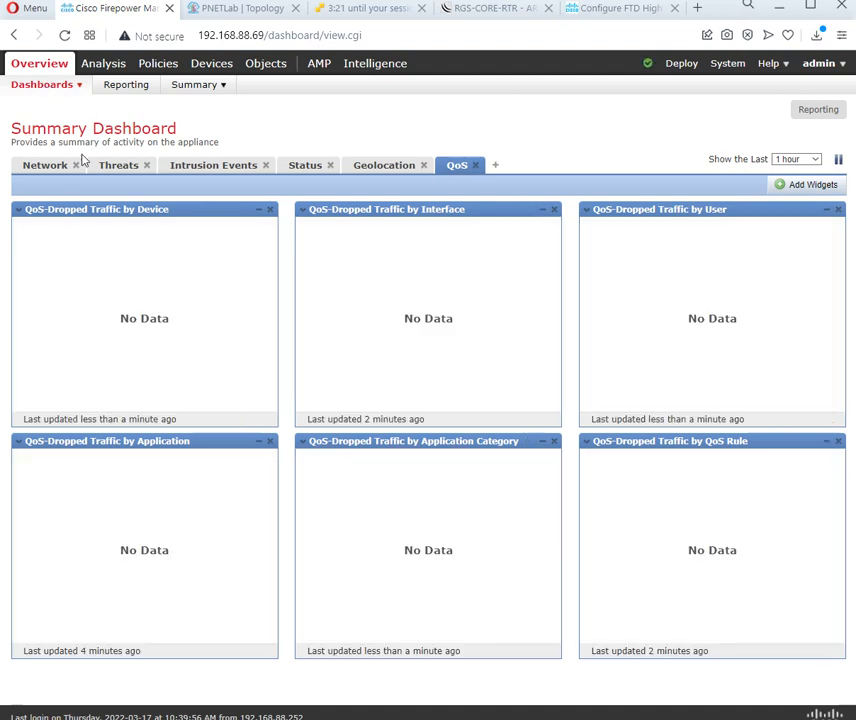
click(47, 167)
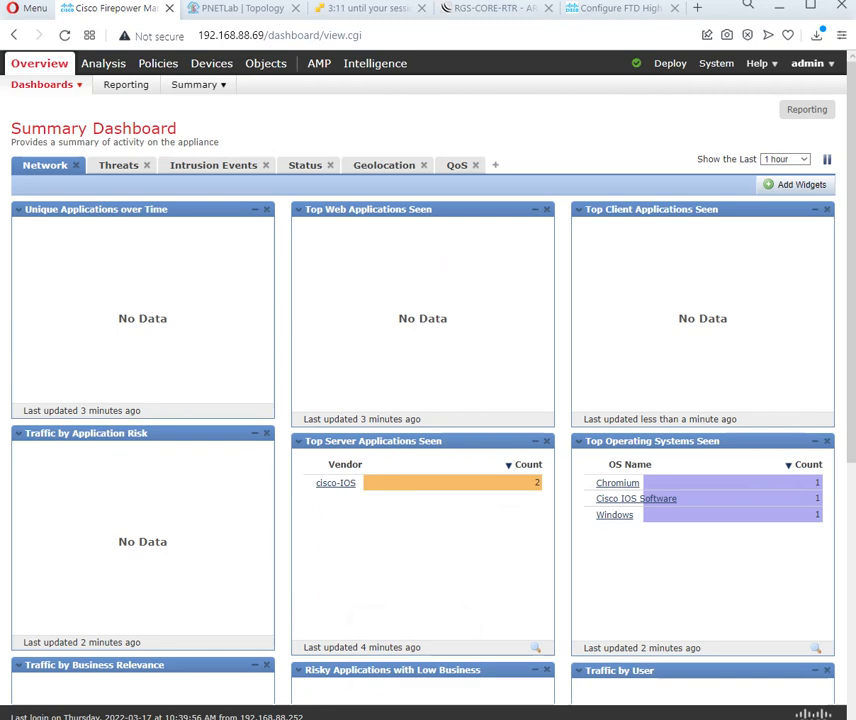
click(412, 708)
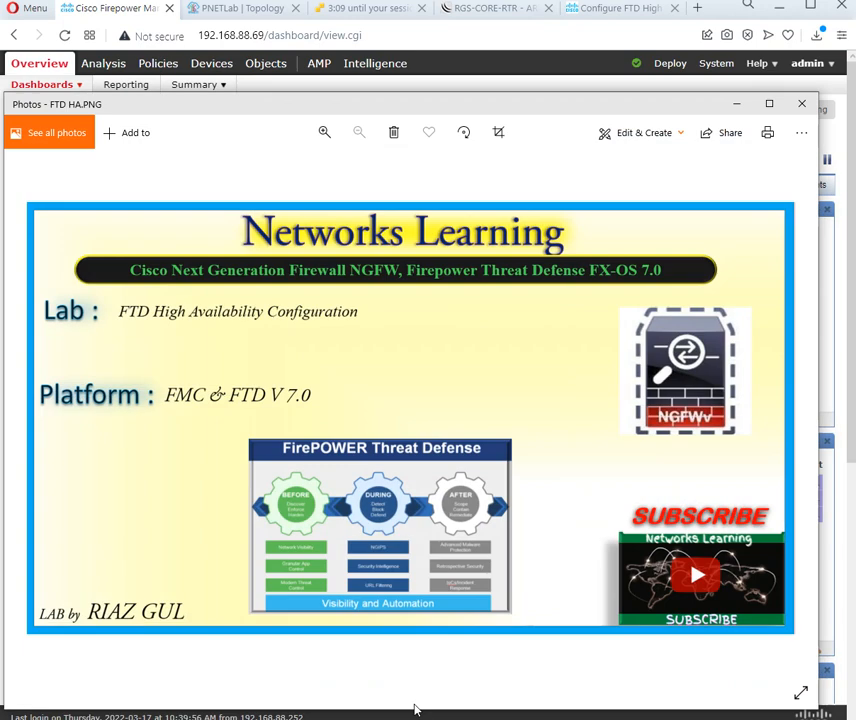